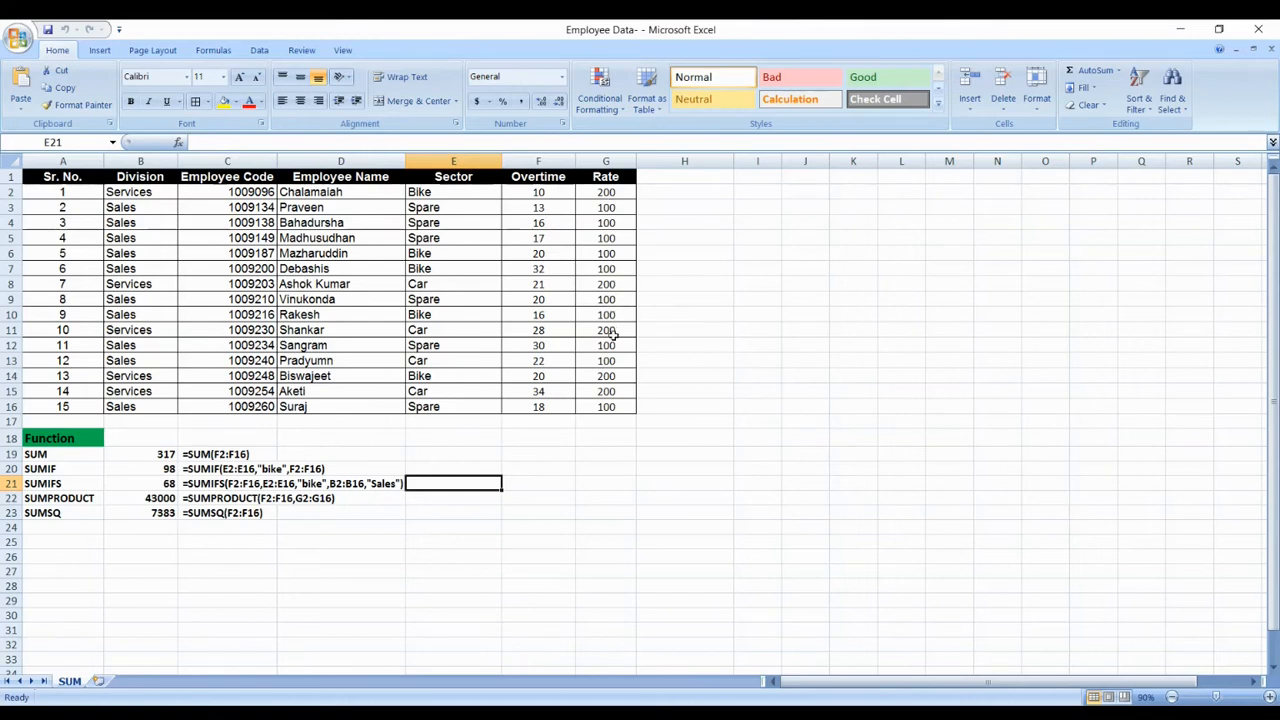
- Enter the label SUM in cell J5 and widen column K slightly
click(599, 554)
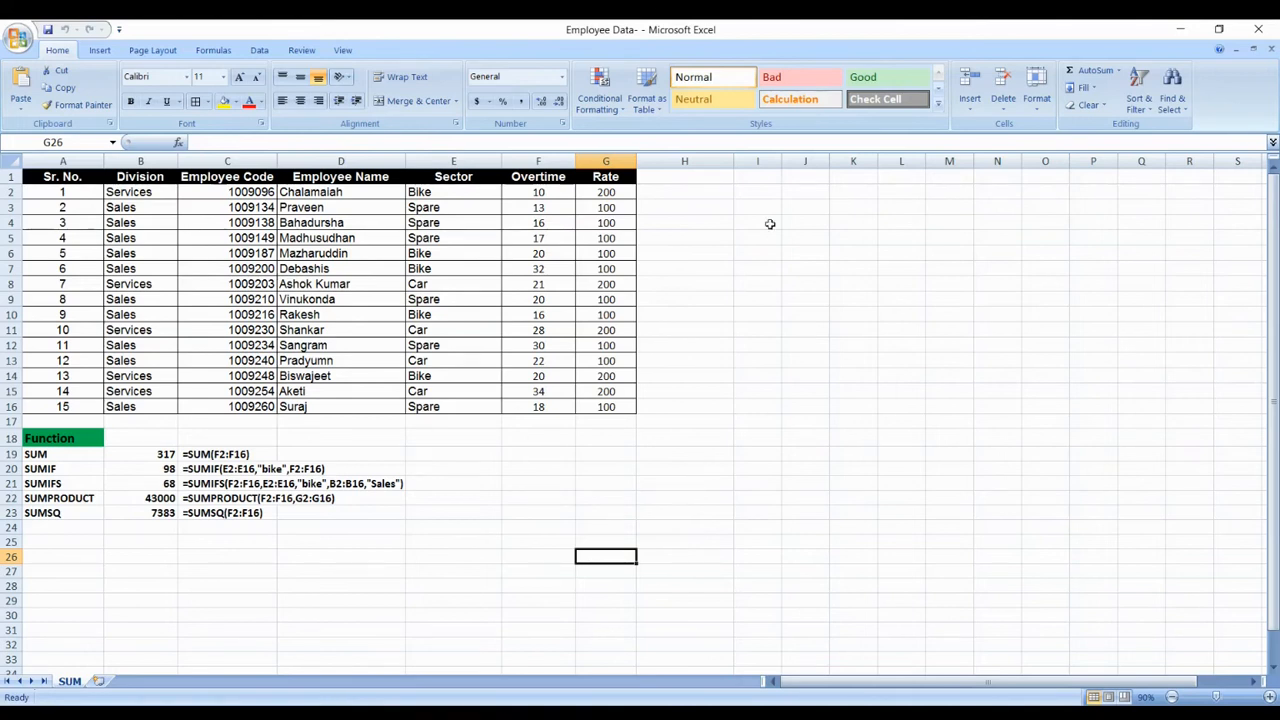
click(800, 234)
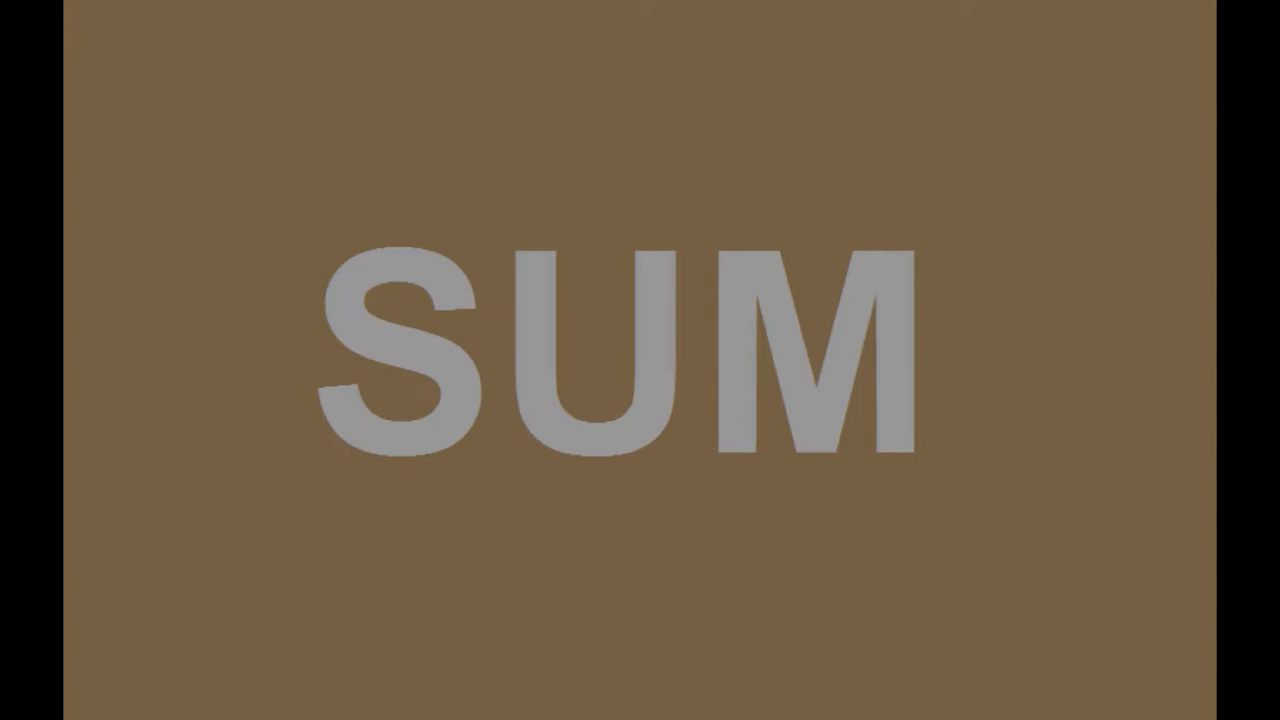
text(SUM)
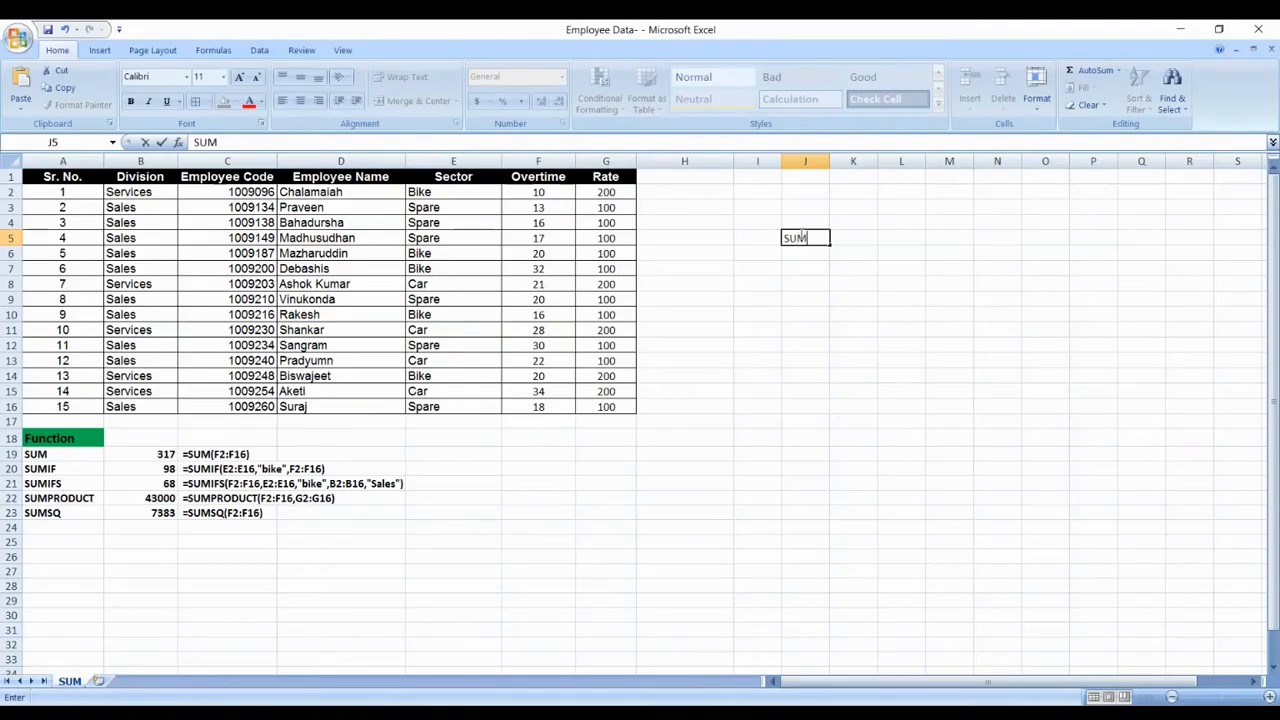
key(Tab)
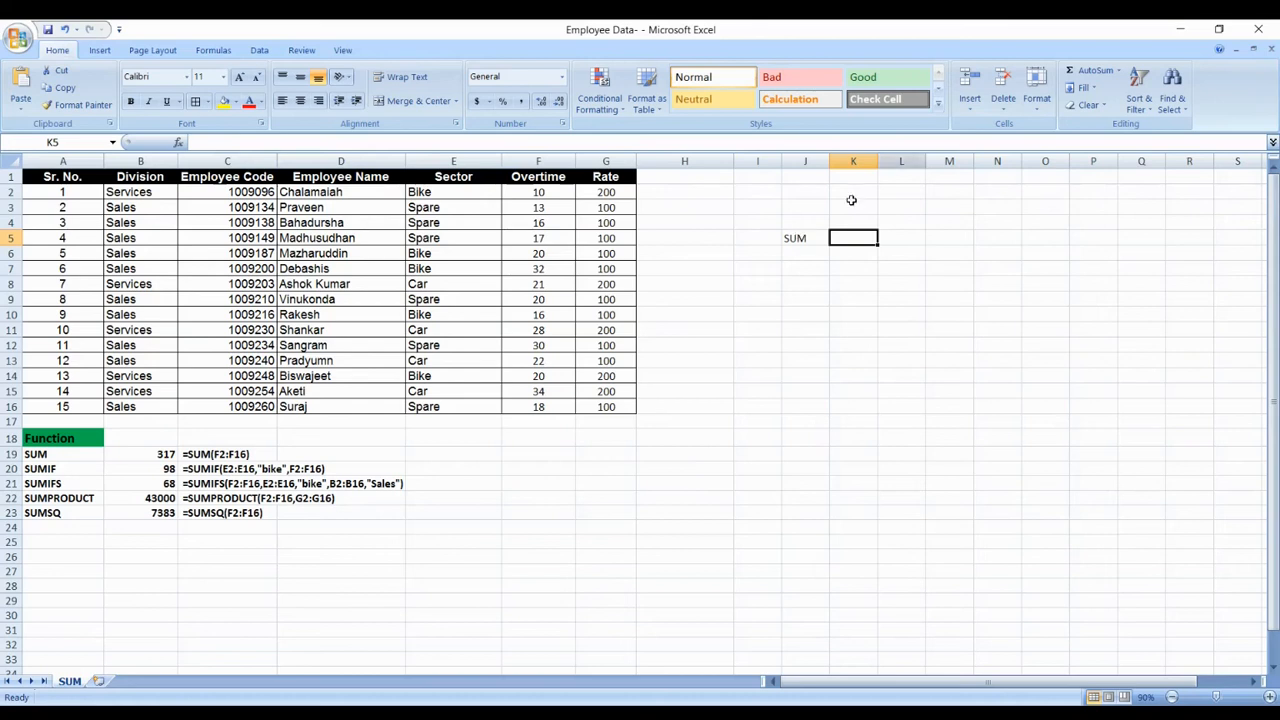
drag(878, 161, 904, 162)
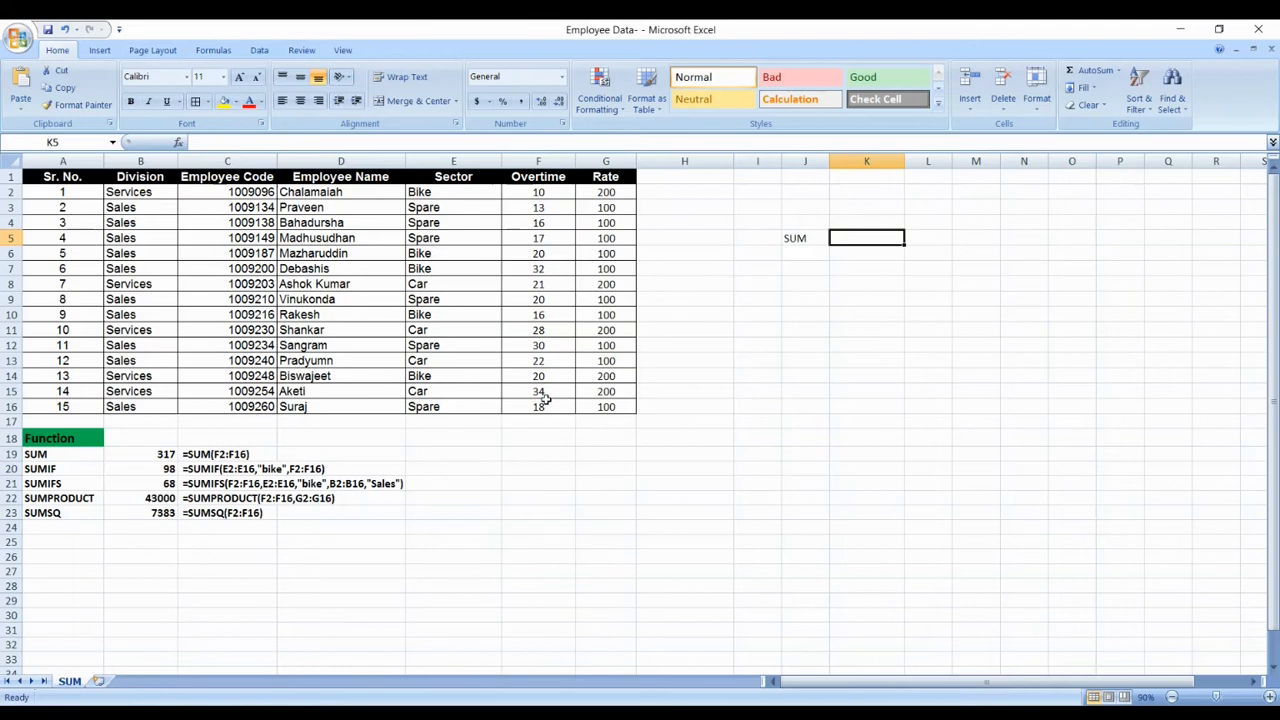
- Total the Overtime column in cell K5 with the formula =SUM(F2:F16)
text(=)
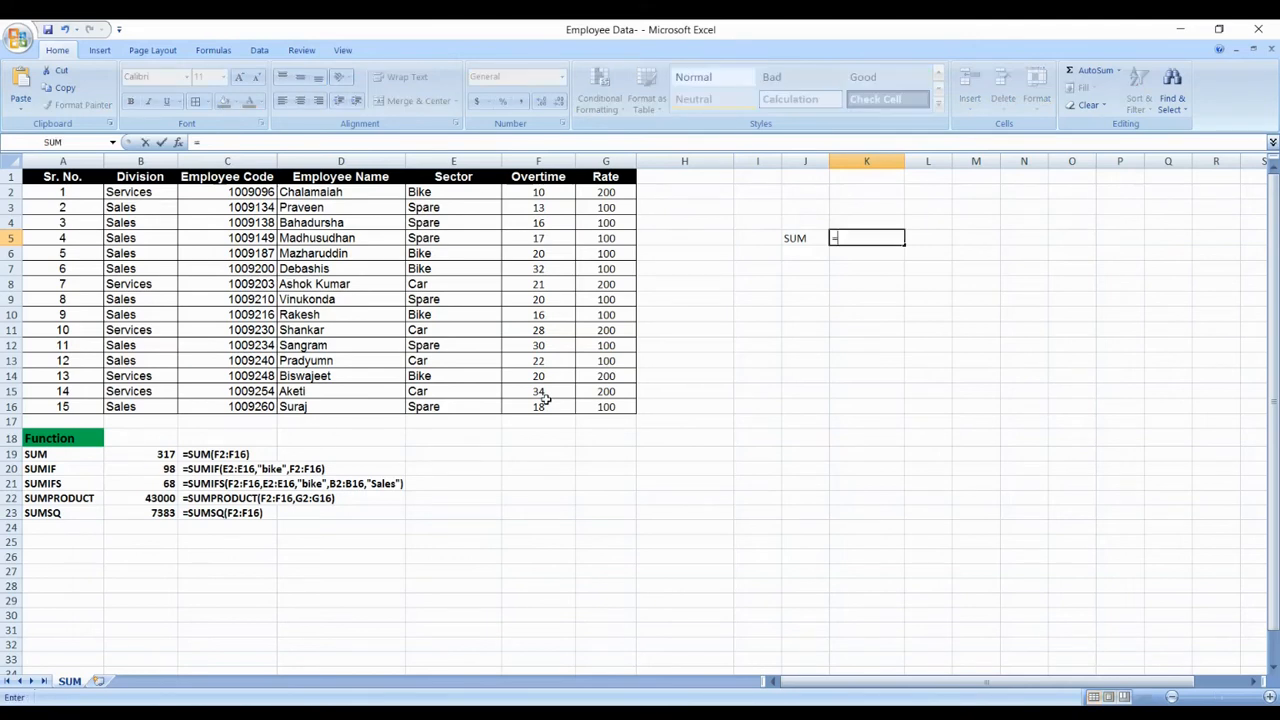
text(SUM)
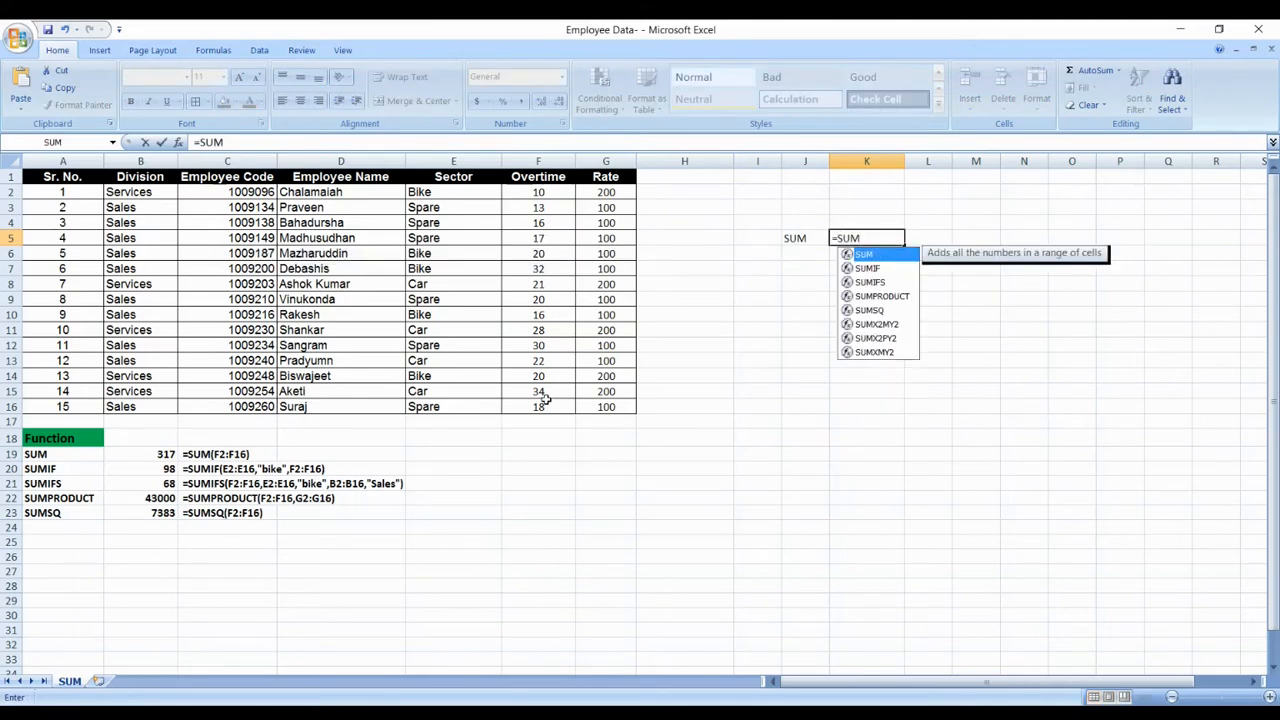
text(()
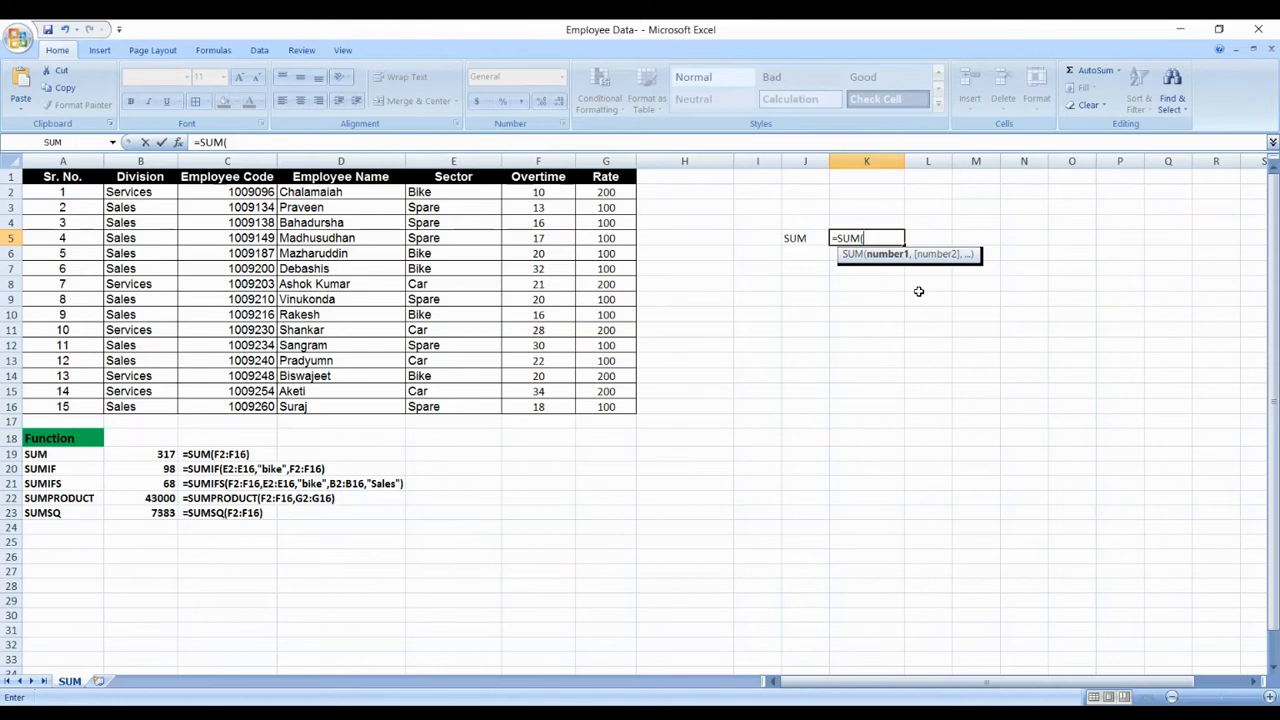
click(549, 195)
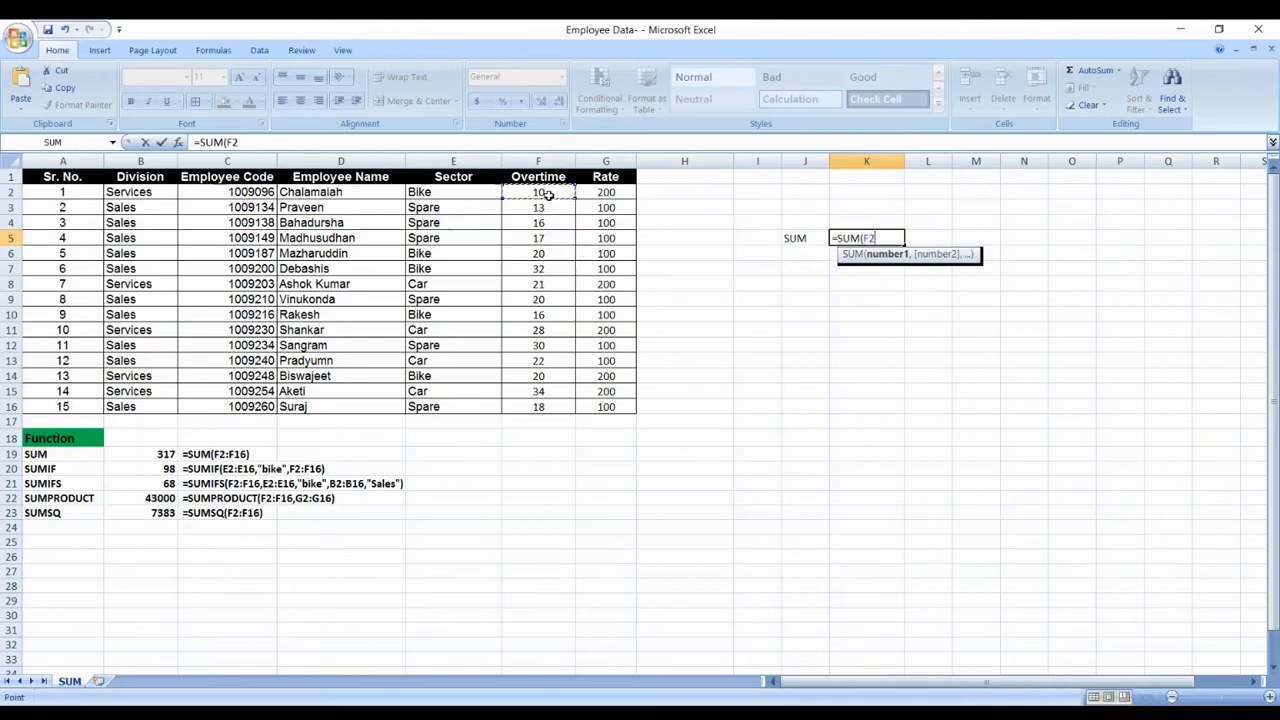
drag(548, 195, 551, 407)
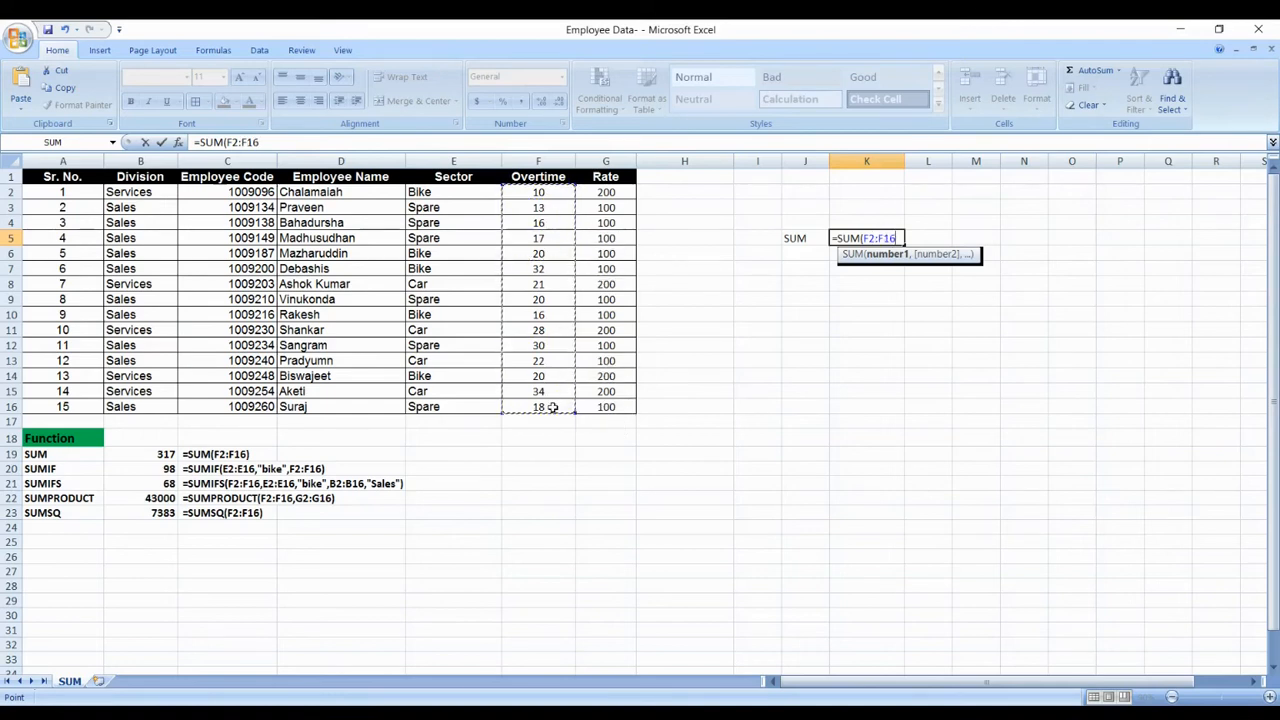
text())
key(Return)
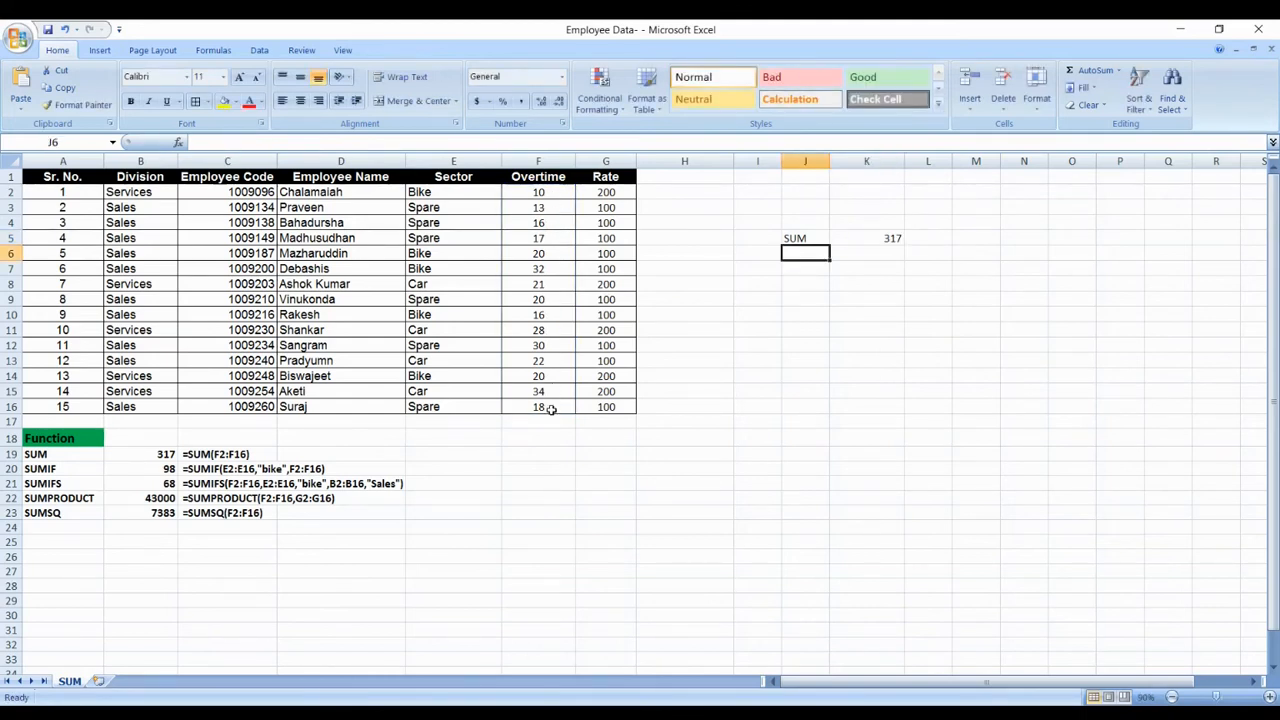
click(874, 236)
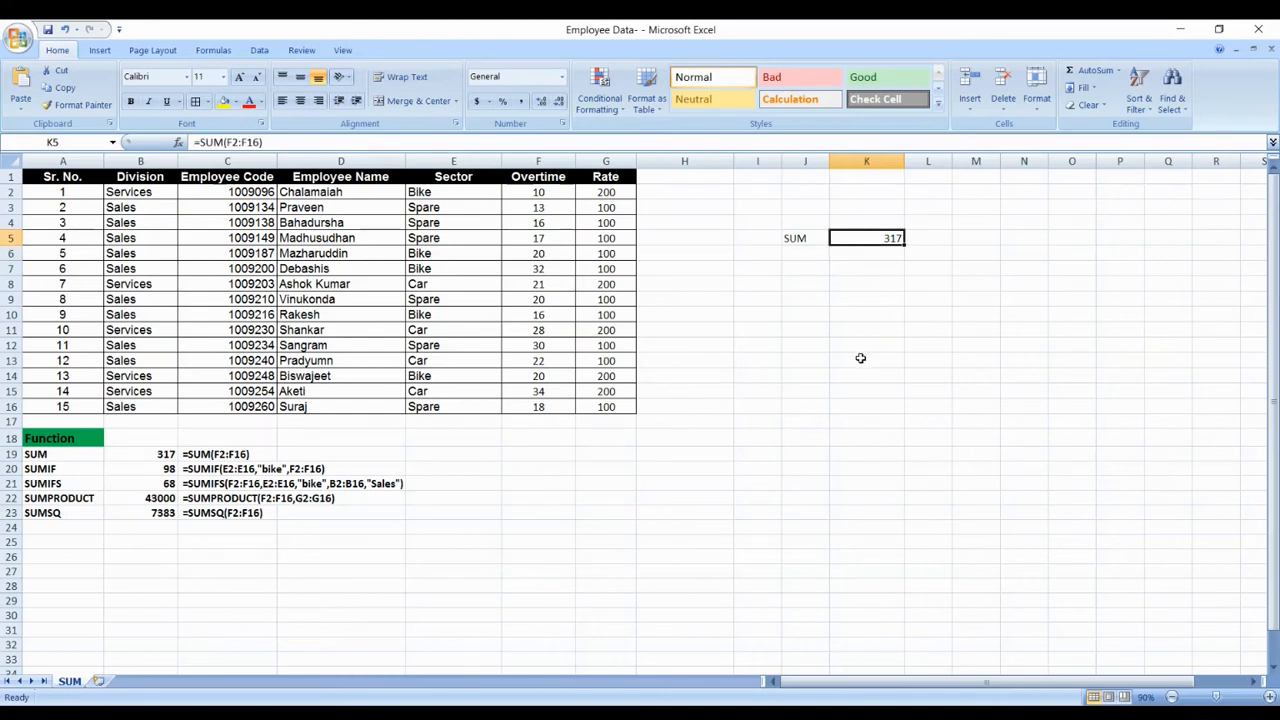
- Enter the label SUMIF in cell J7
click(804, 268)
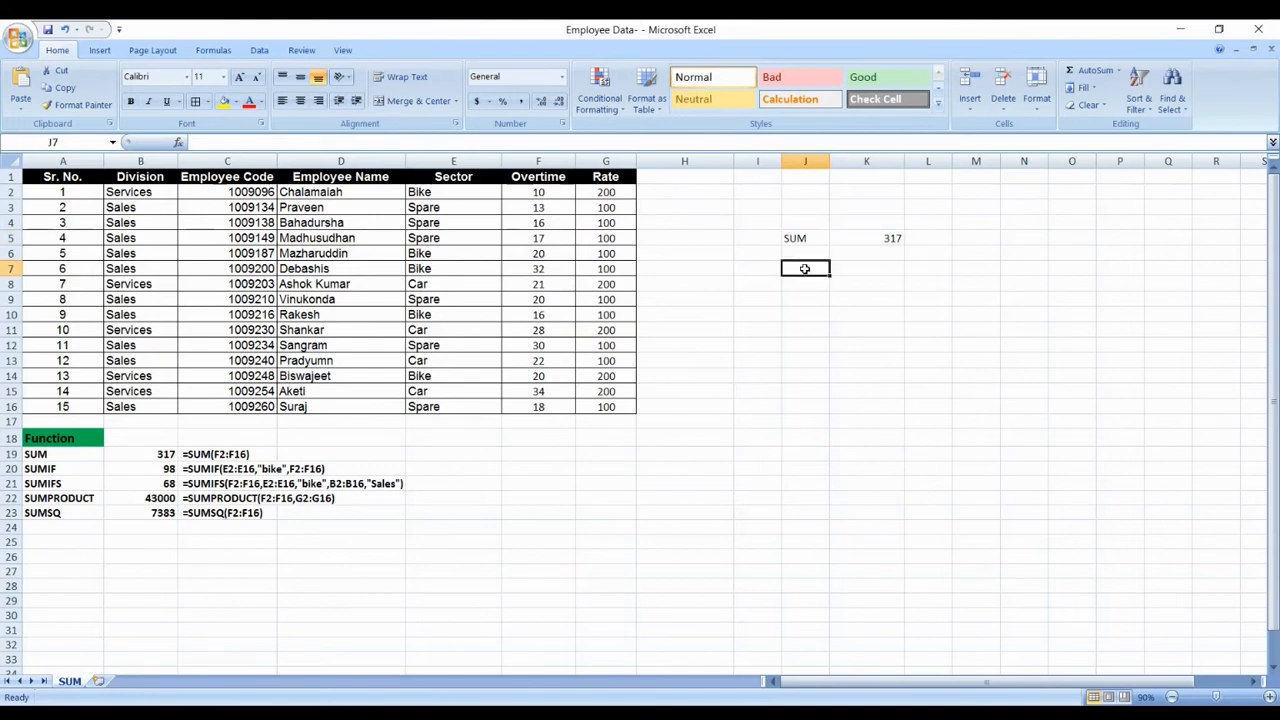
text(SUMIF)
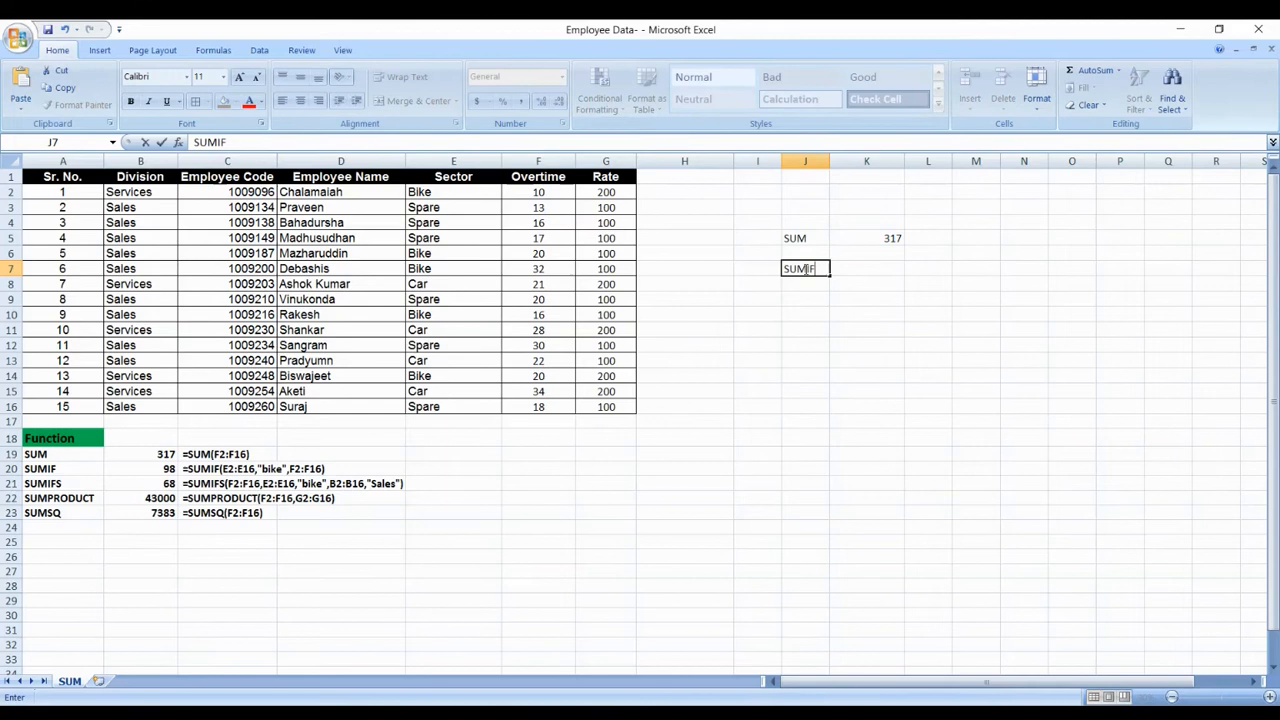
key(Tab)
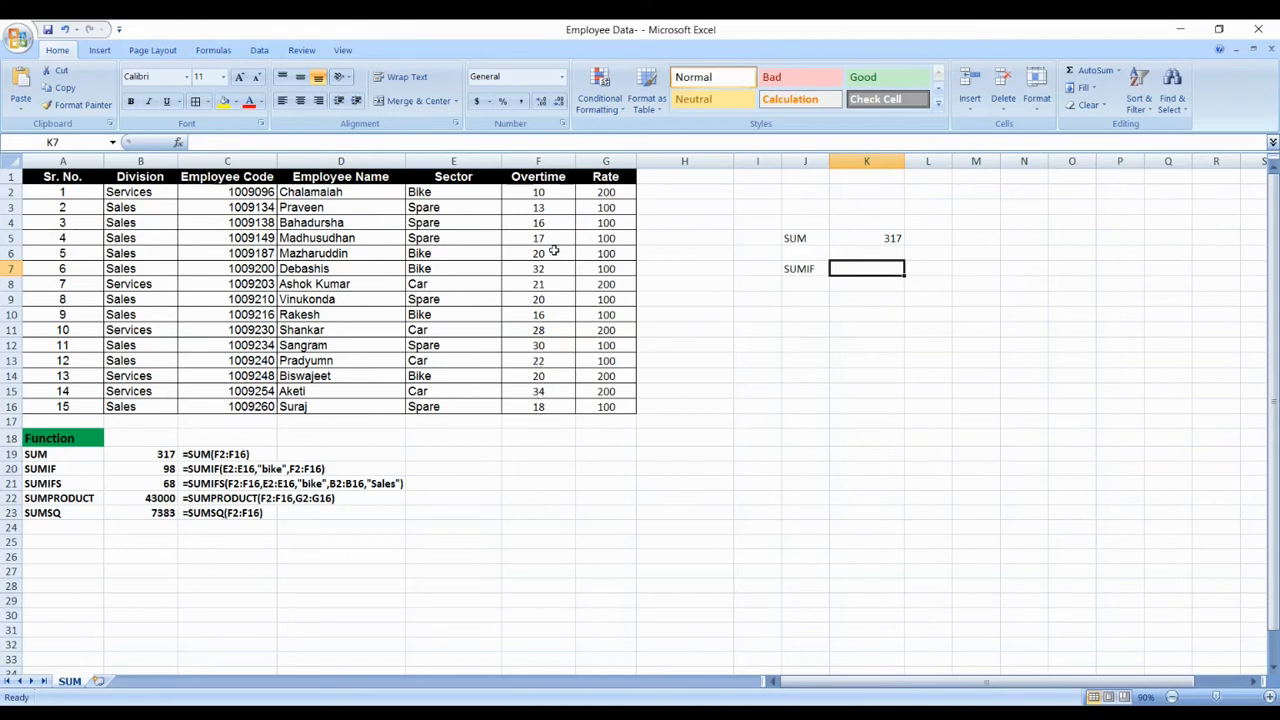
- Sum the overtime of the Bike sector in cell K7 with the formula =SUMIF(E2:E16,"BIKE",F2:F16)
text(=SUMIF)
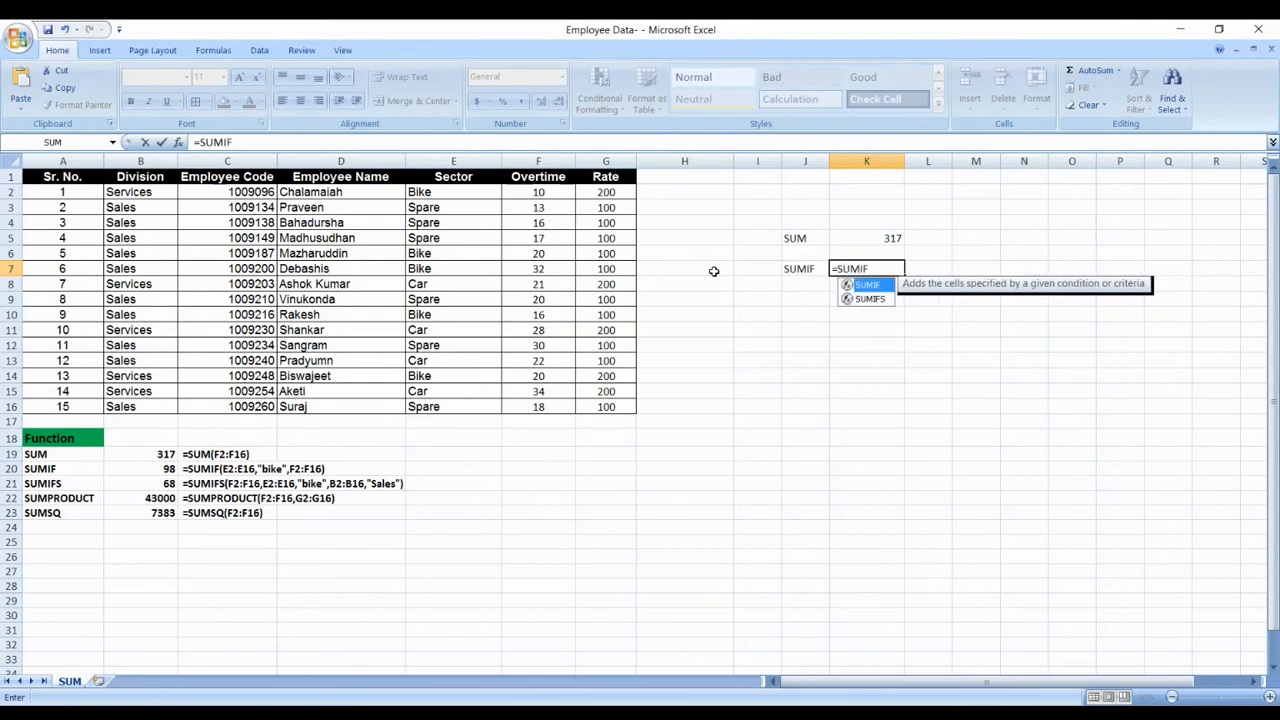
text(()
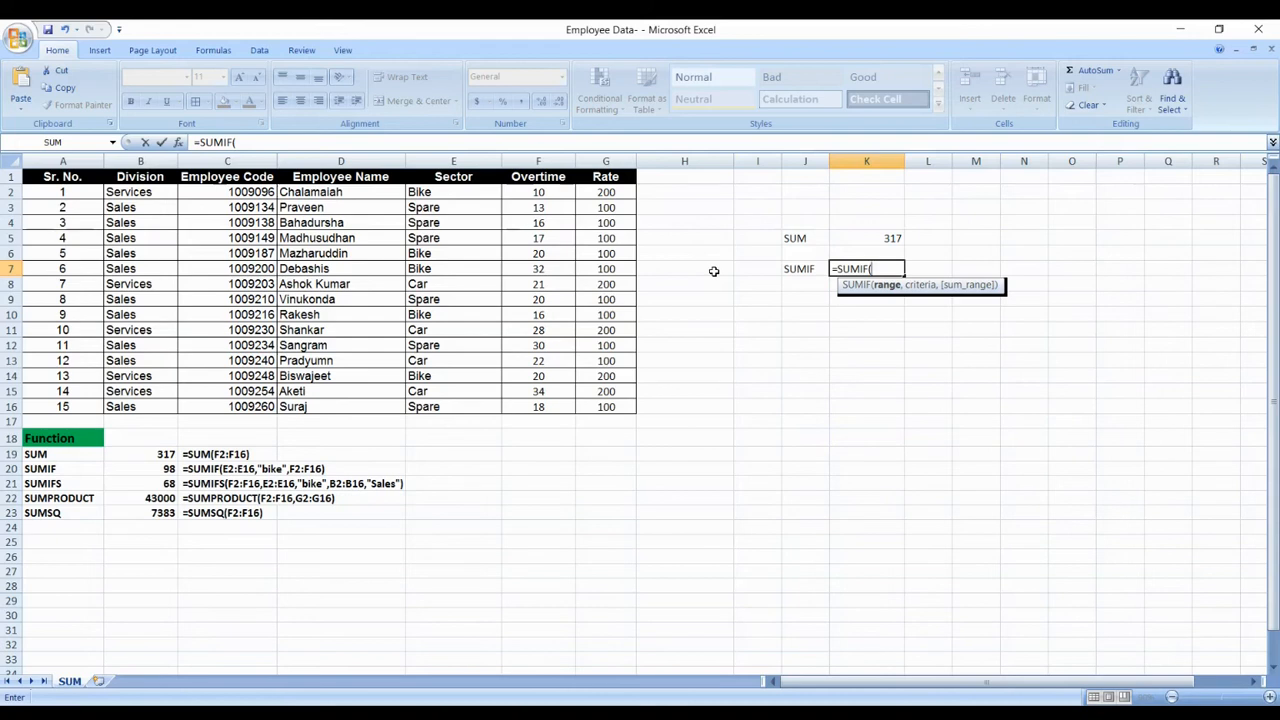
click(440, 195)
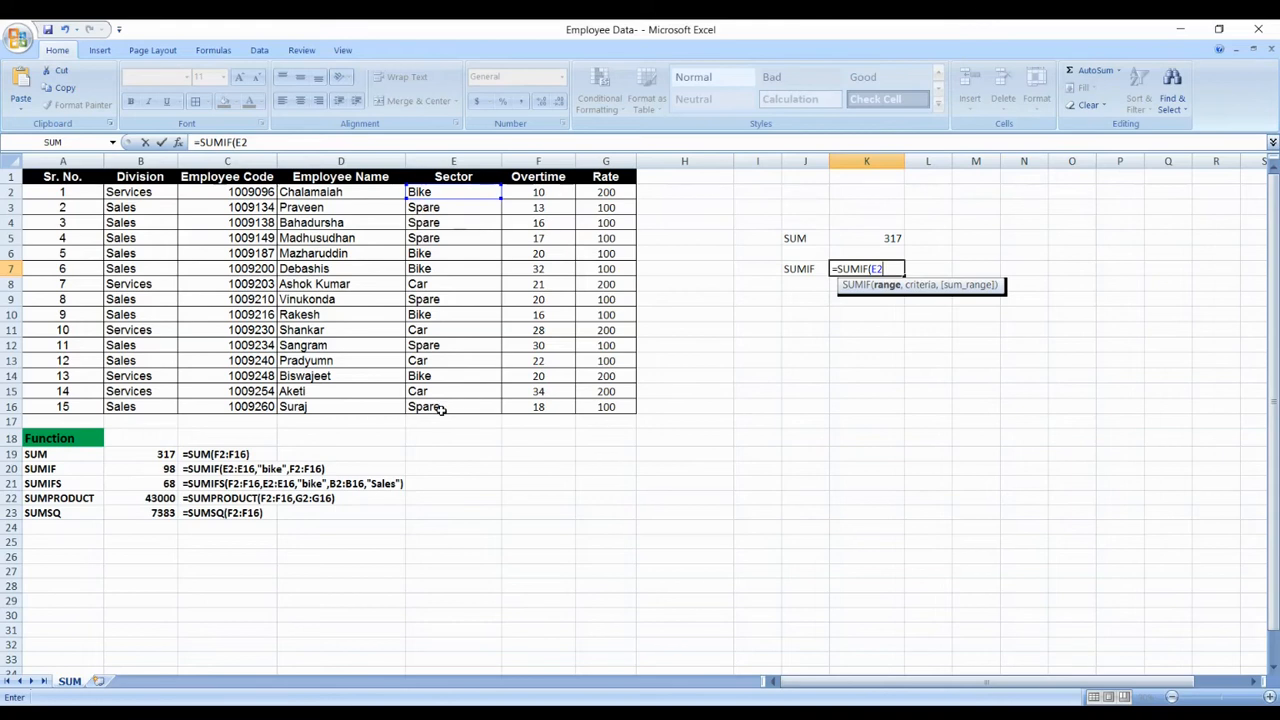
key(Return)
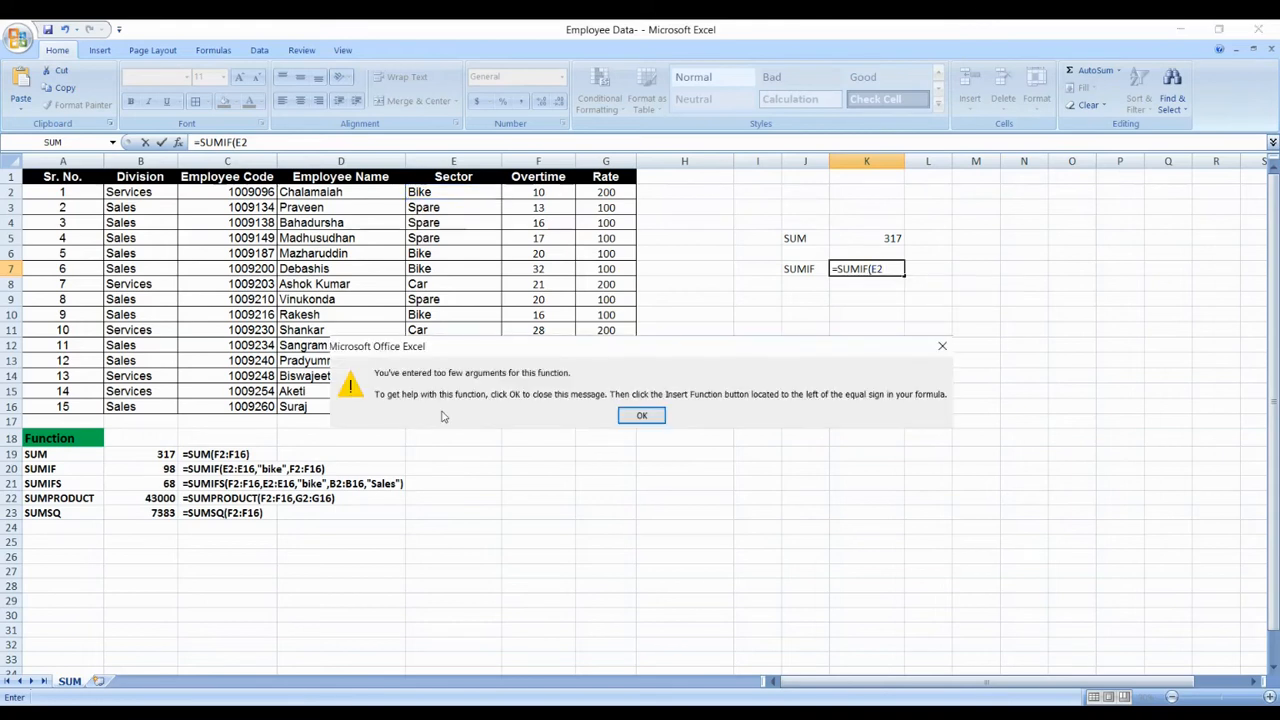
click(641, 415)
drag(443, 203, 443, 406)
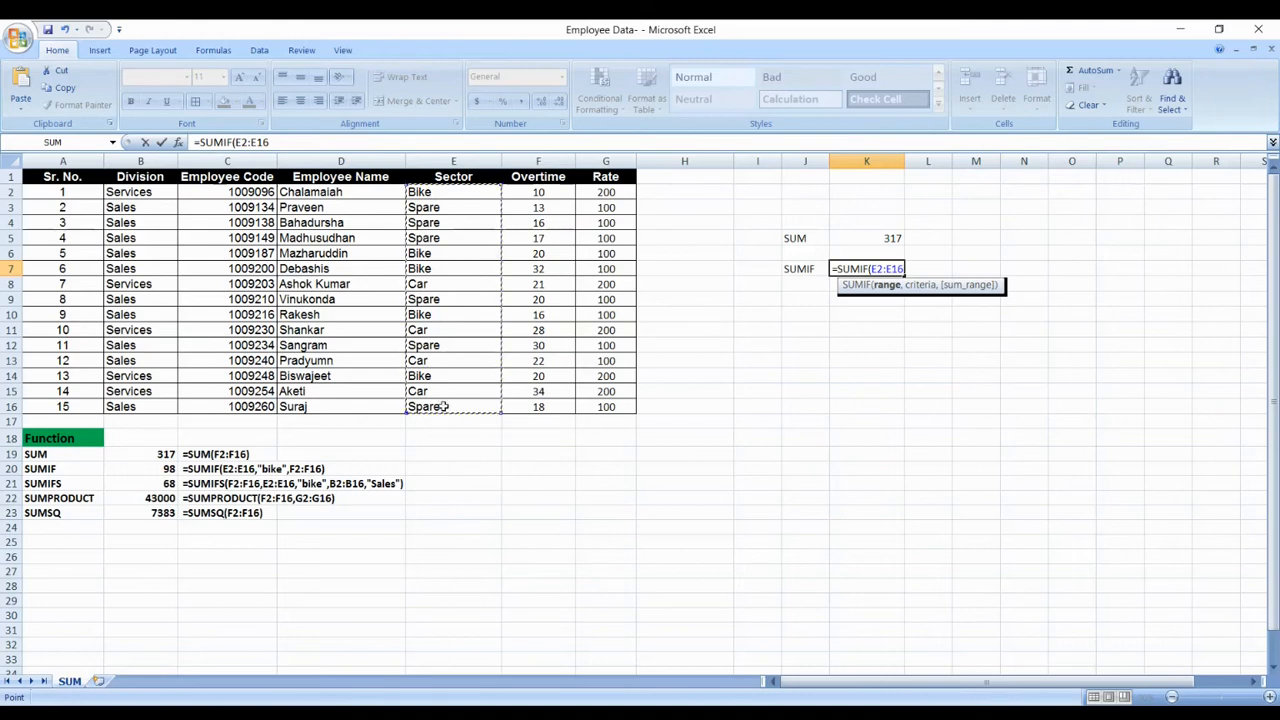
text(,)
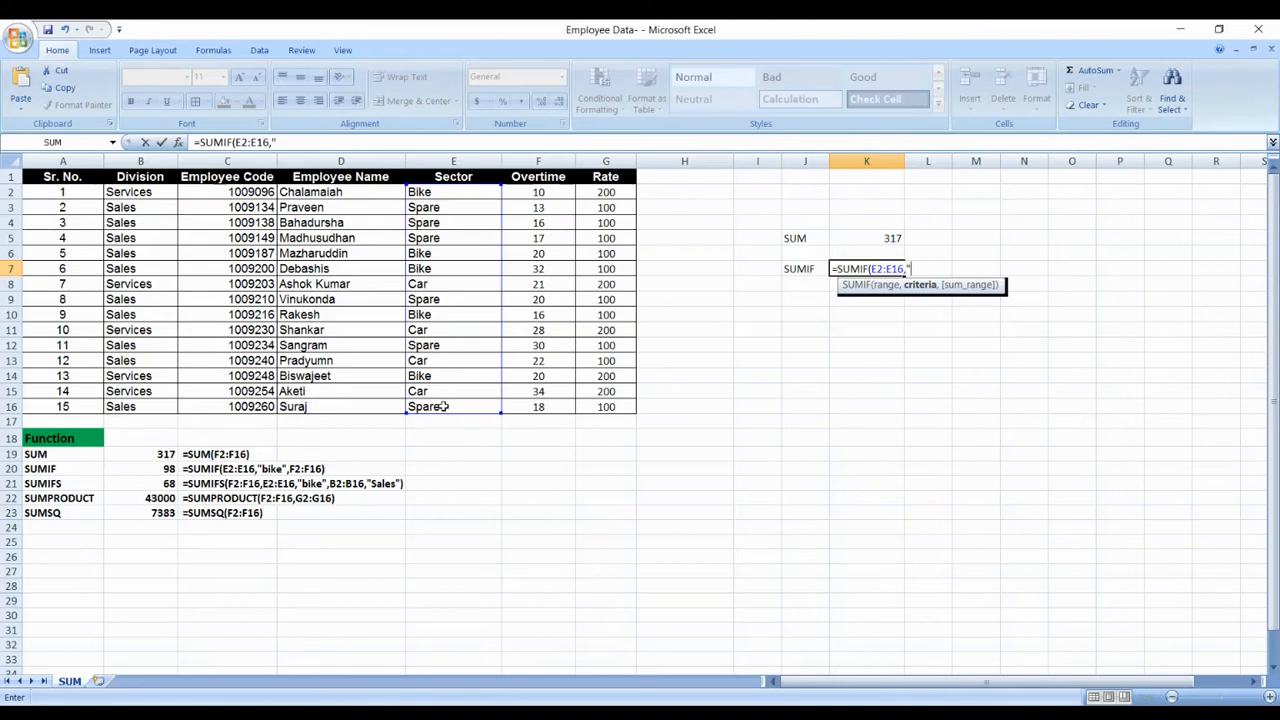
text(BIKE)
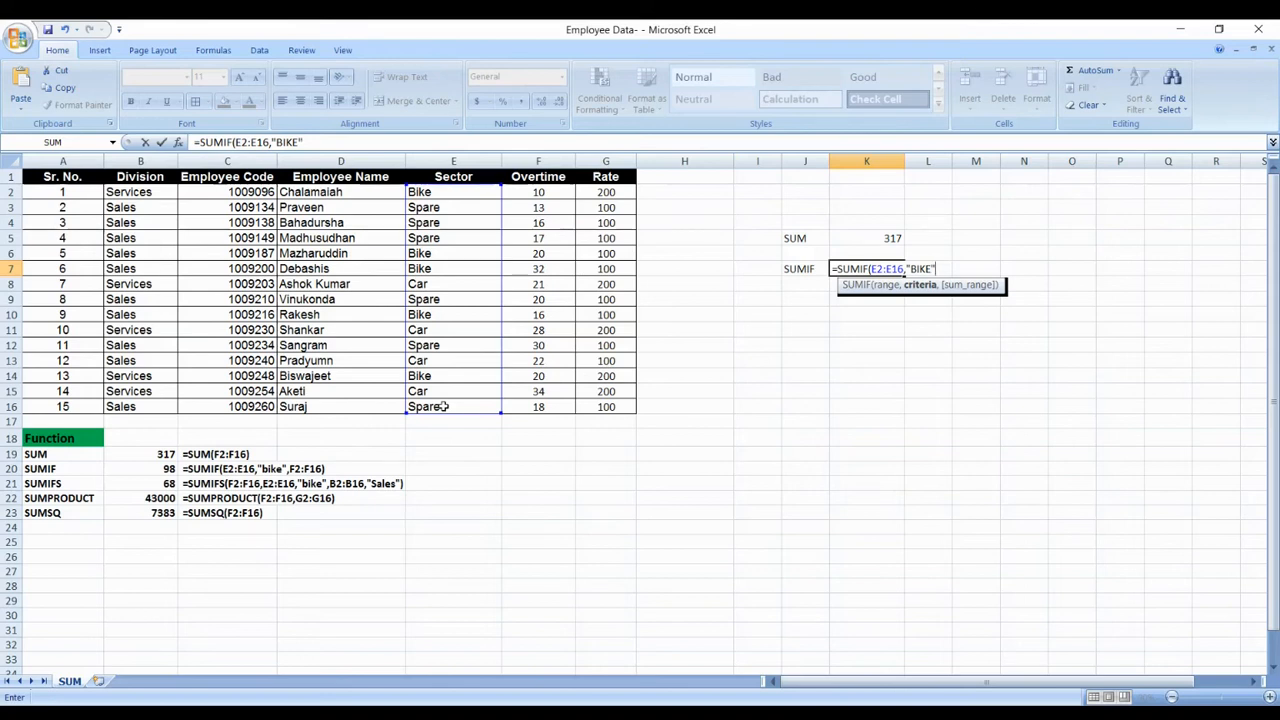
text(",)
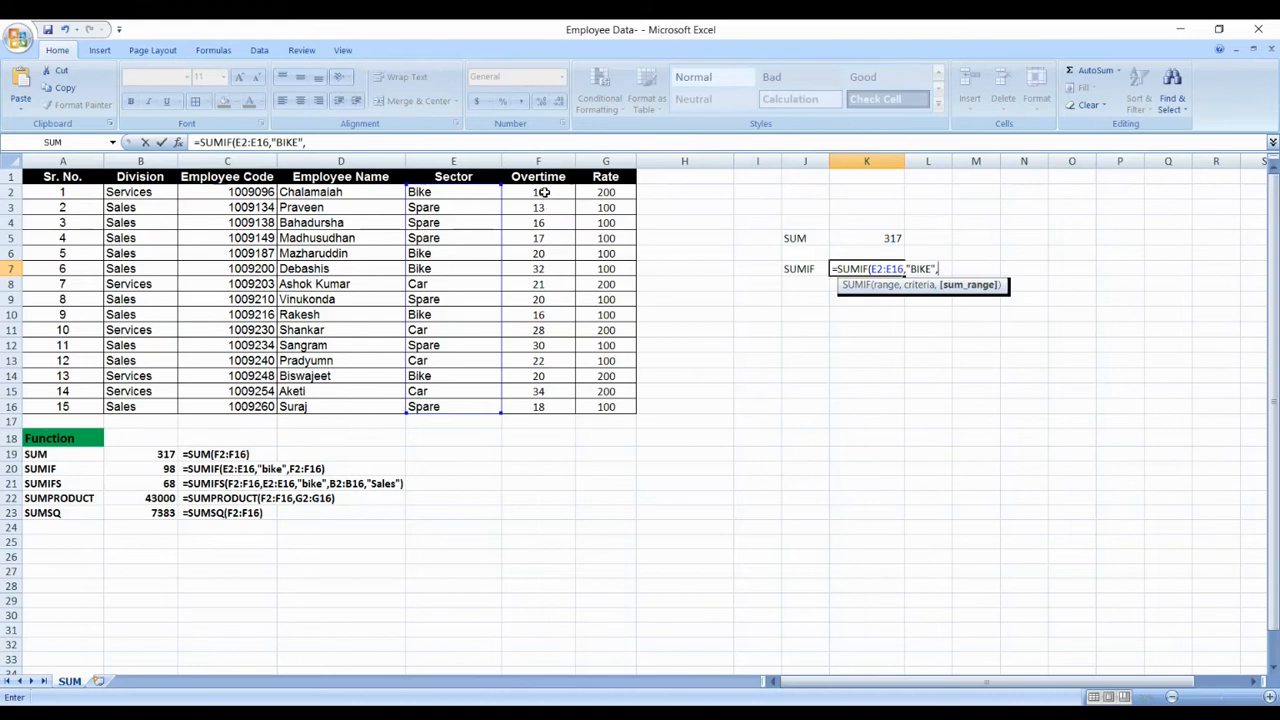
drag(543, 192, 537, 406)
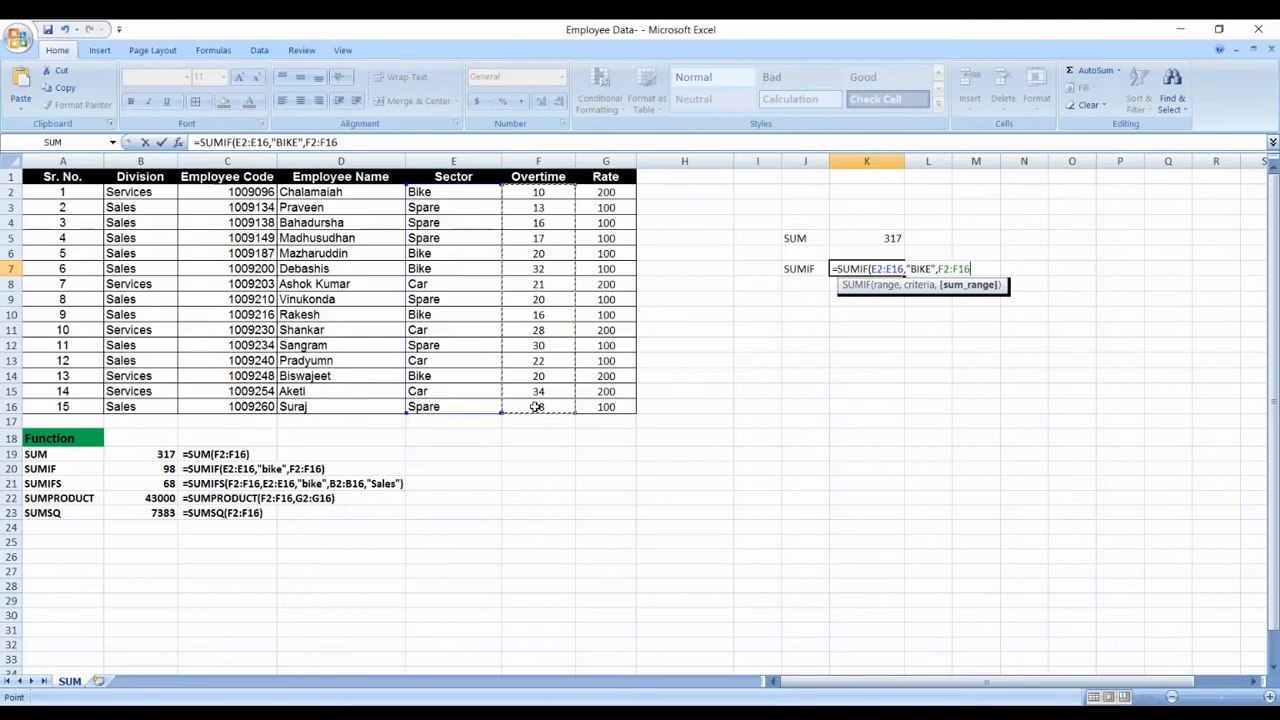
text())
key(Return)
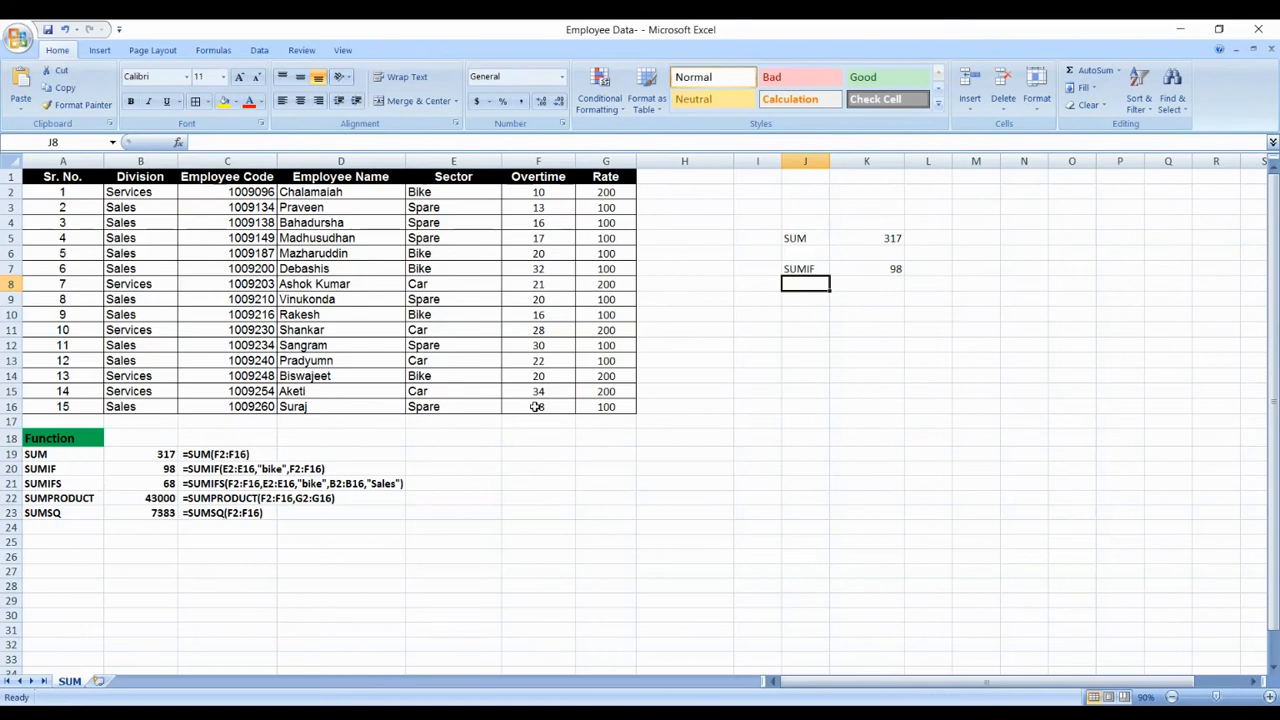
click(424, 376)
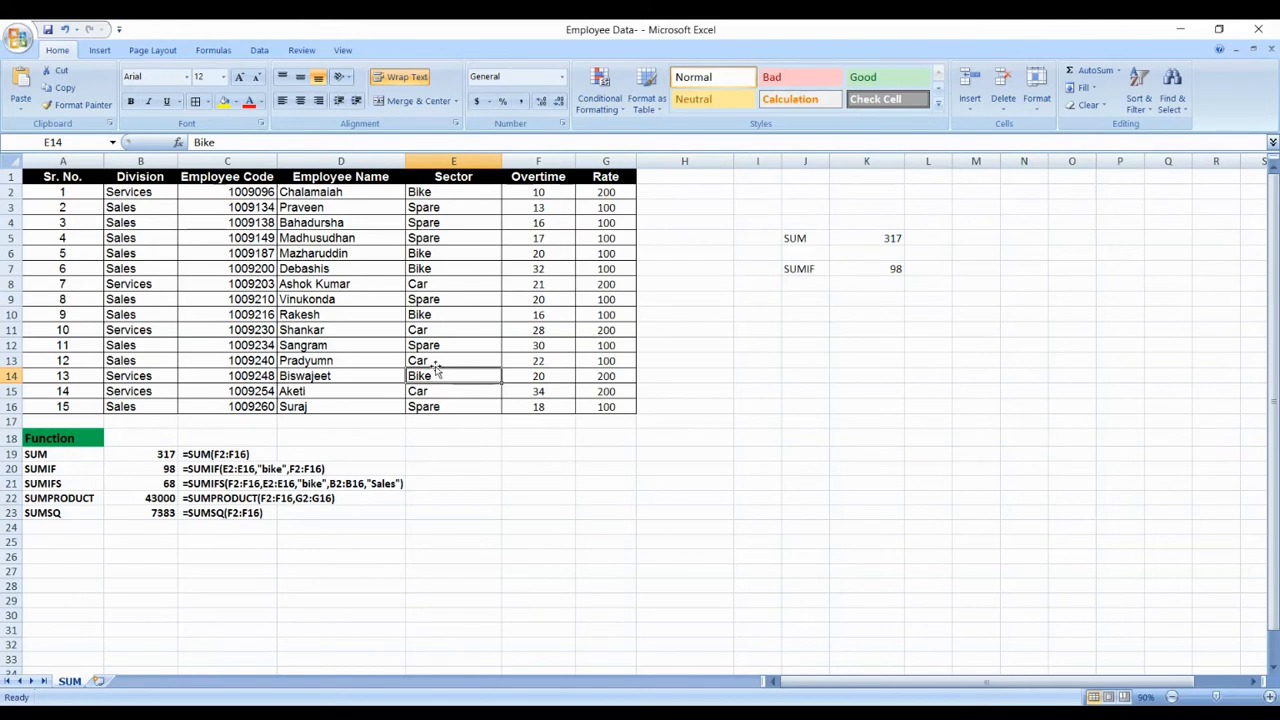
click(425, 315)
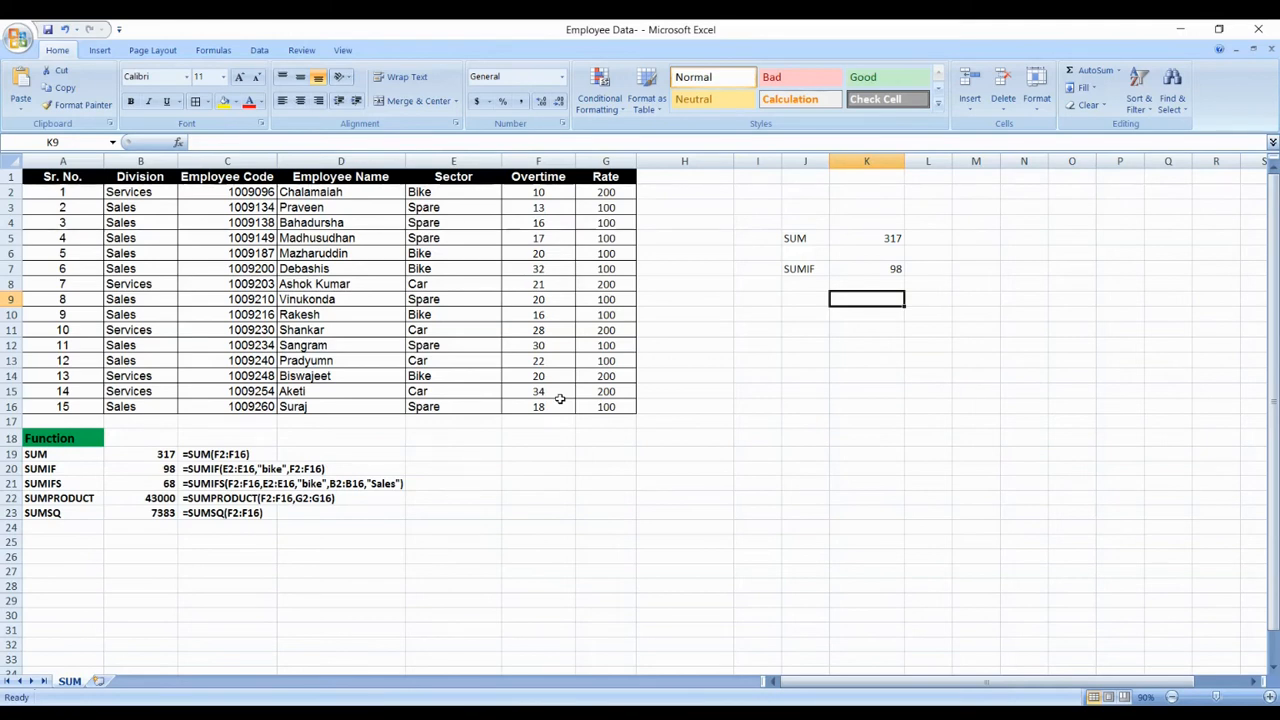
- Sum only the overtime values equal to 20 in cell K9 with the formula =SUMIF(F2:F16,"20")
text(=)
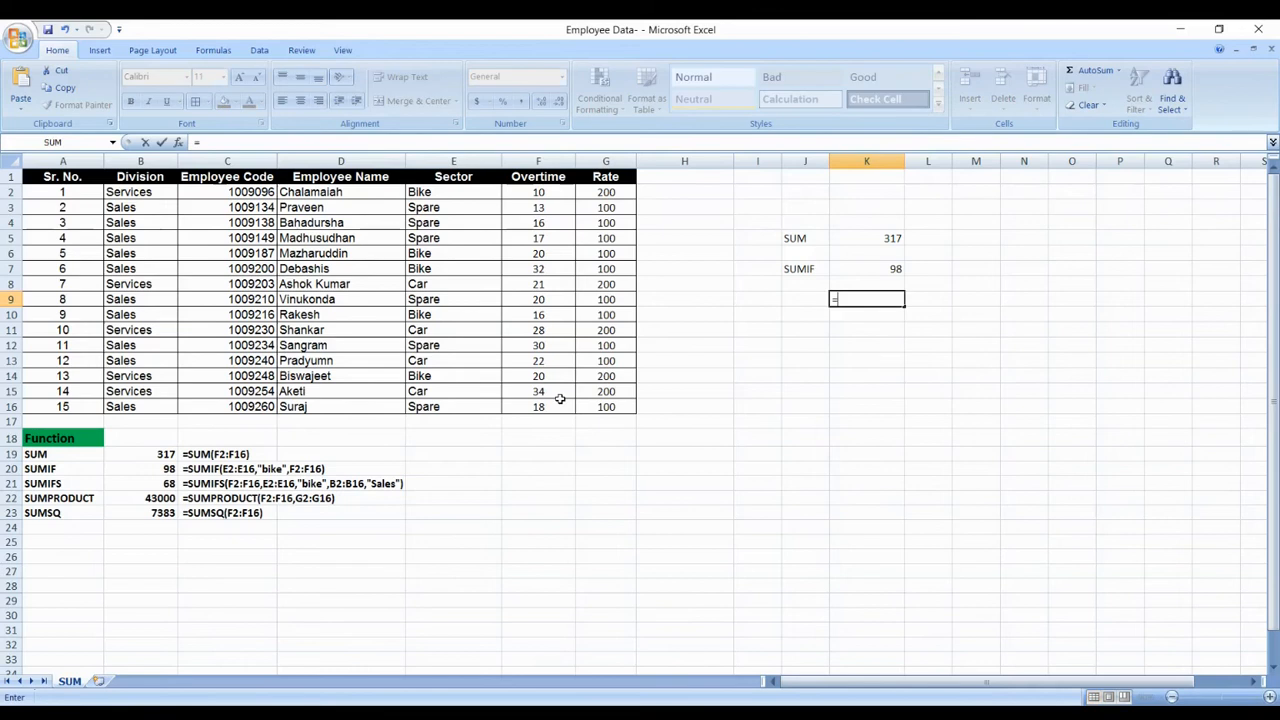
text(SUM)
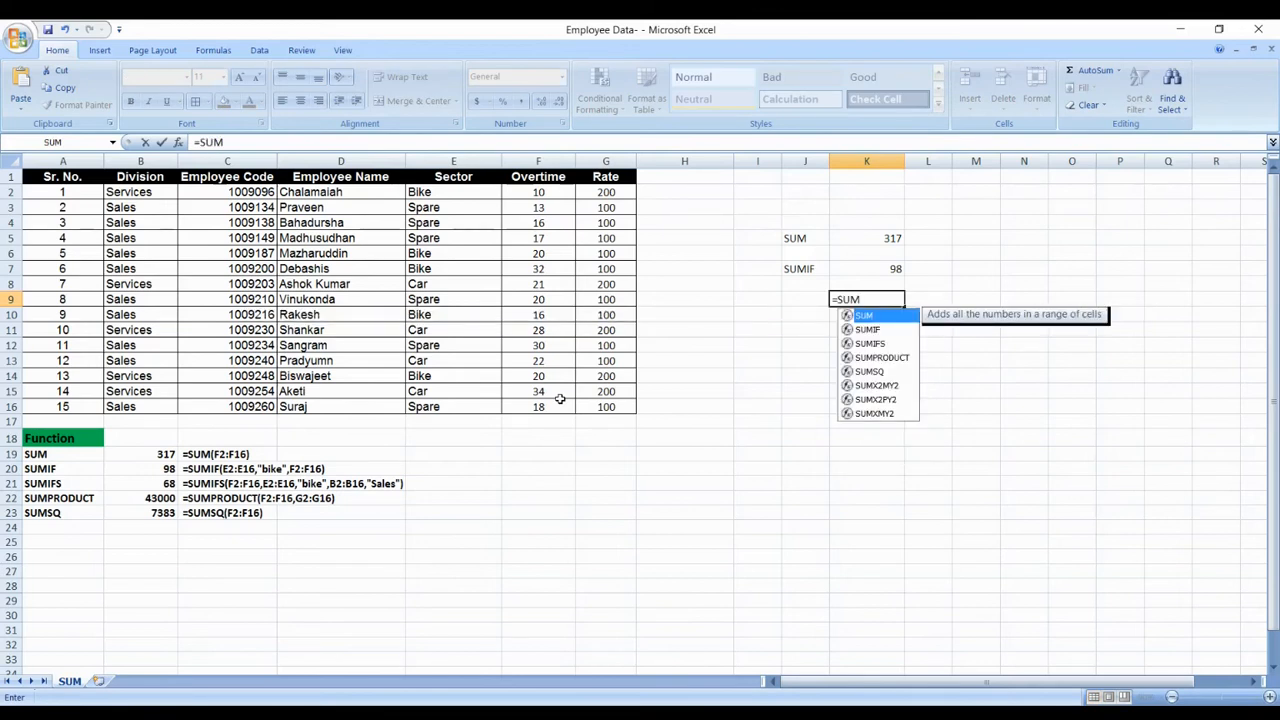
text(IF()
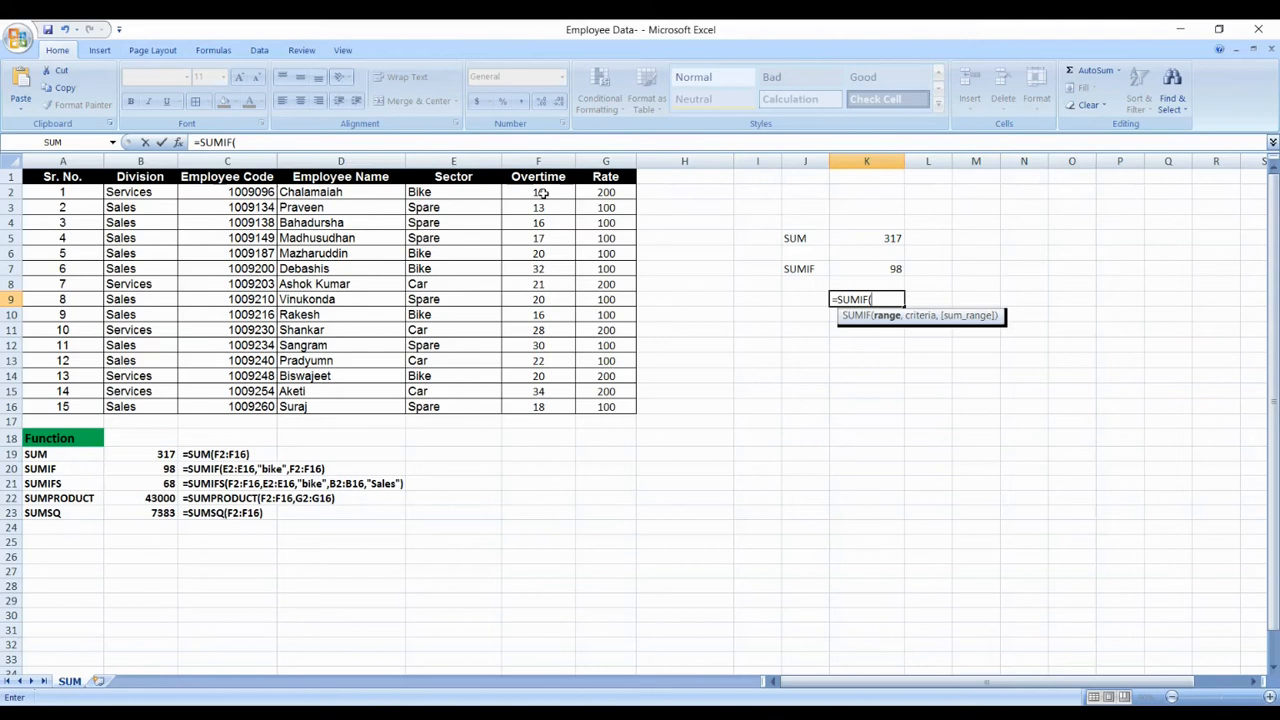
drag(540, 192, 545, 406)
text(,)
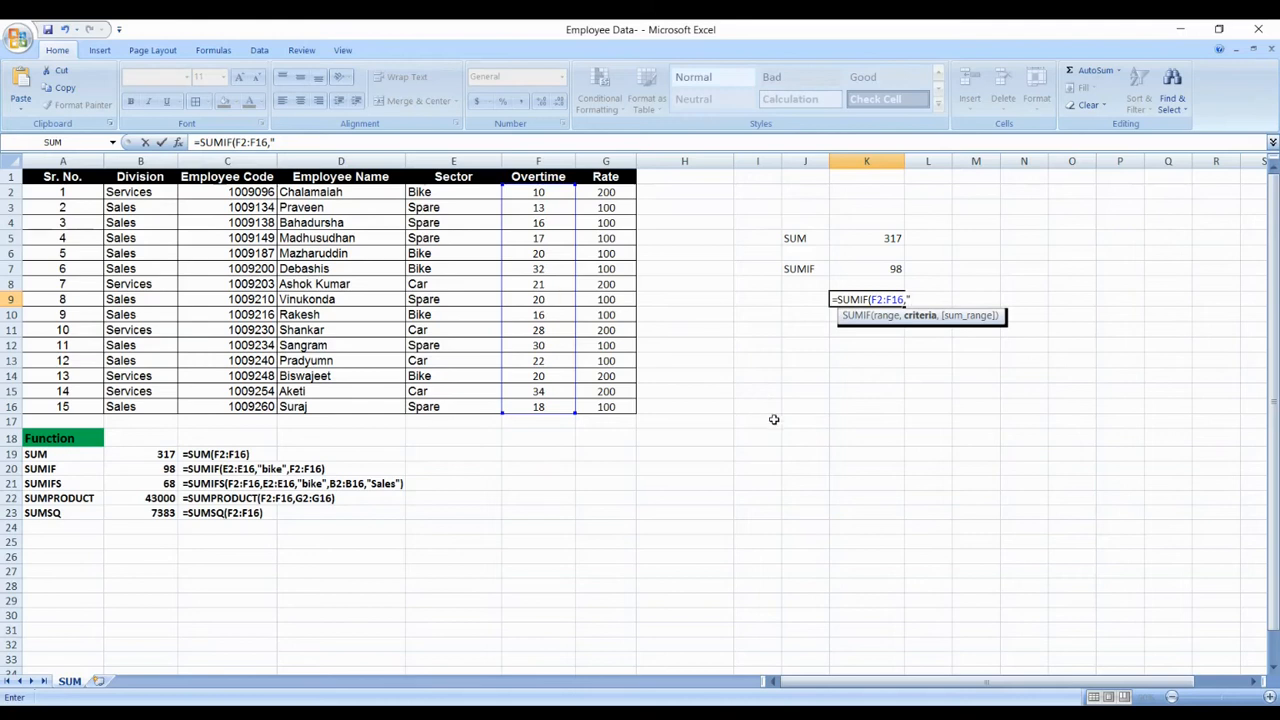
text(20"))
key(Return)
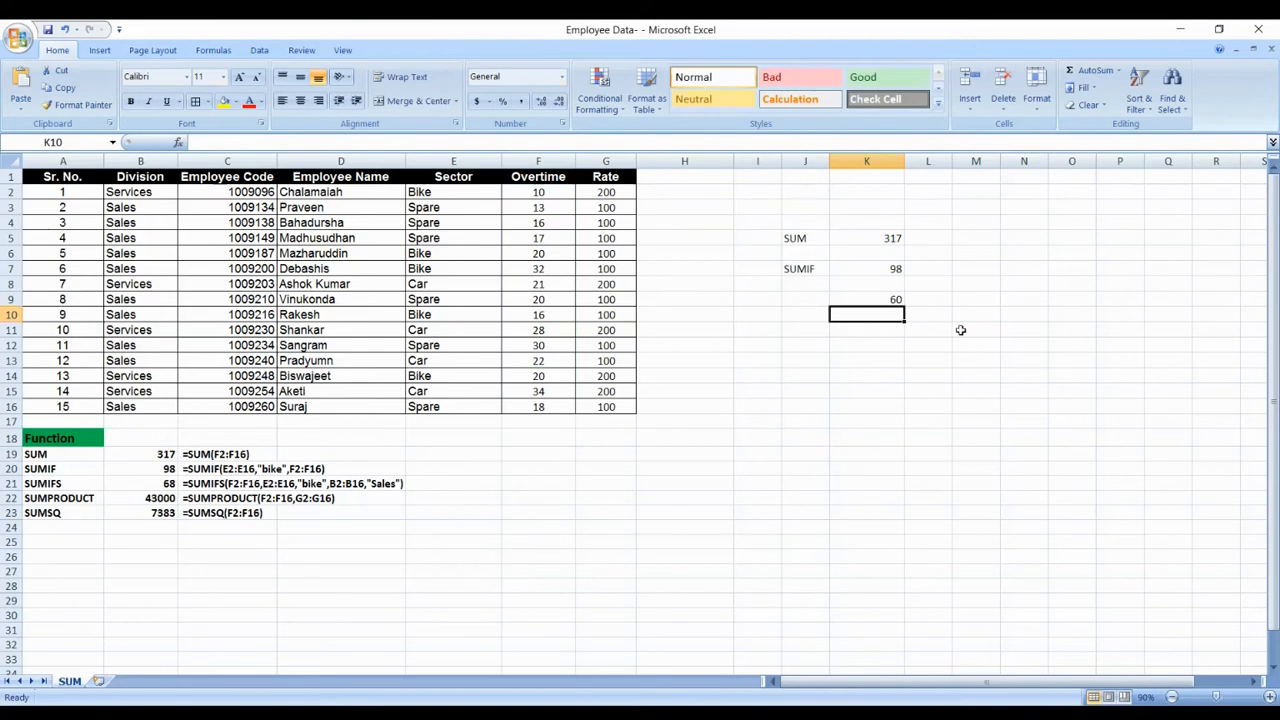
- Review the arguments of the SUMIF formula in K9 and check the Overtime cells F14, F9 and F6 that match its criterion
click(868, 300)
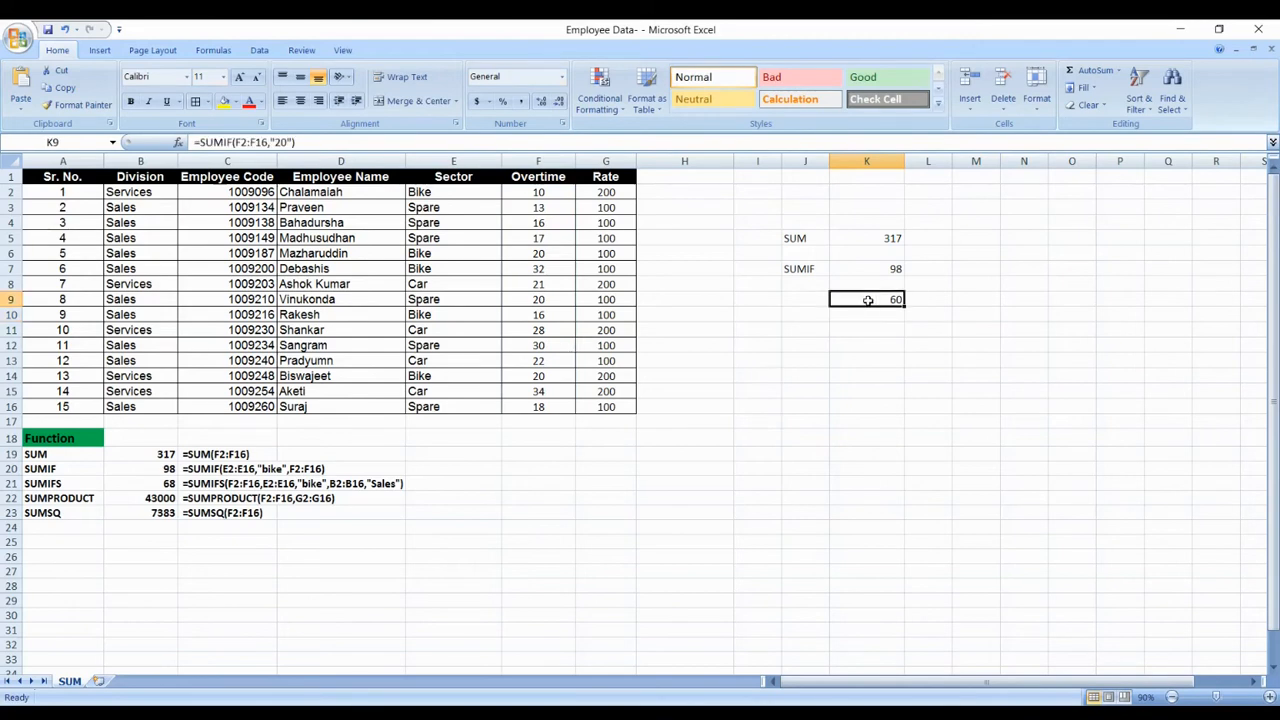
double_click(868, 300)
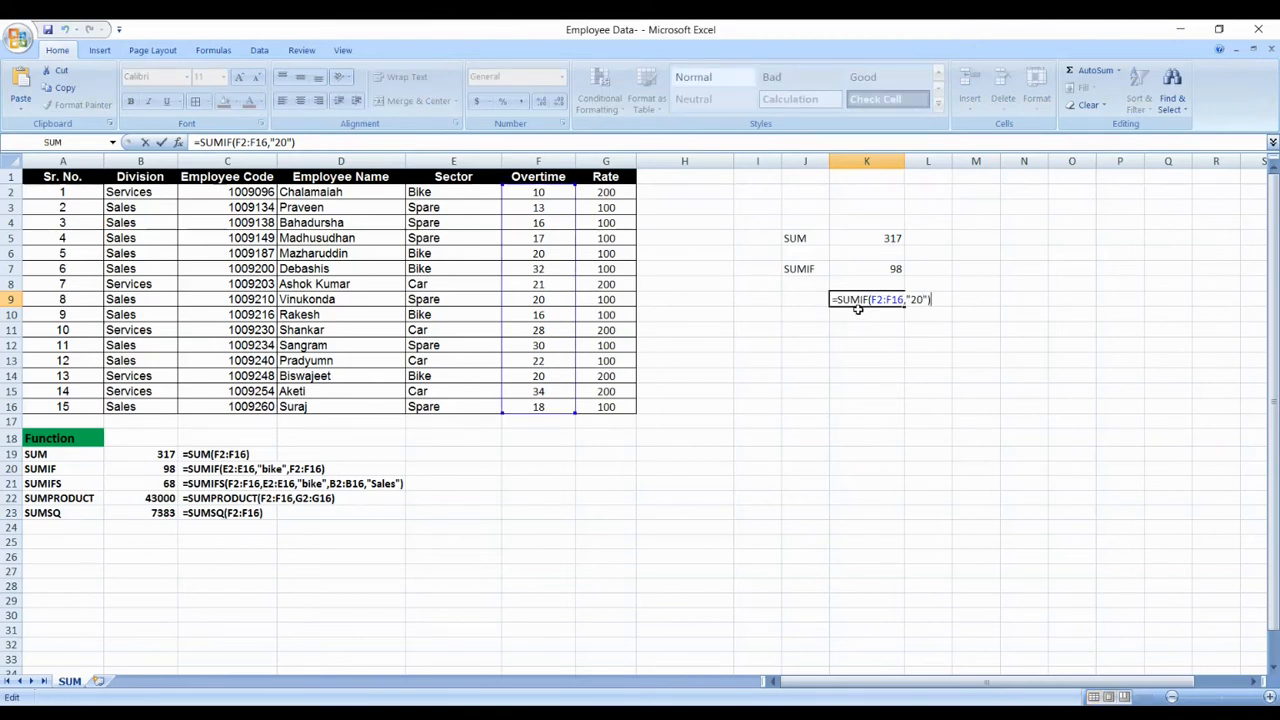
click(895, 300)
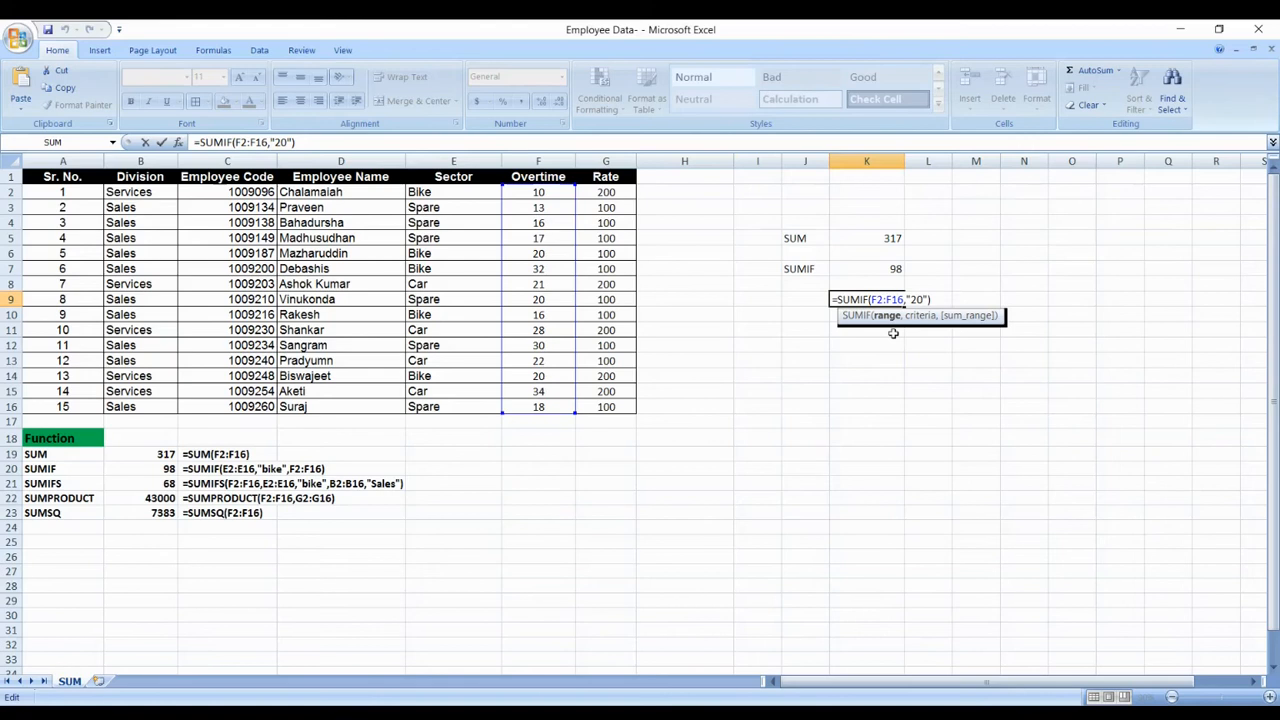
key(Return)
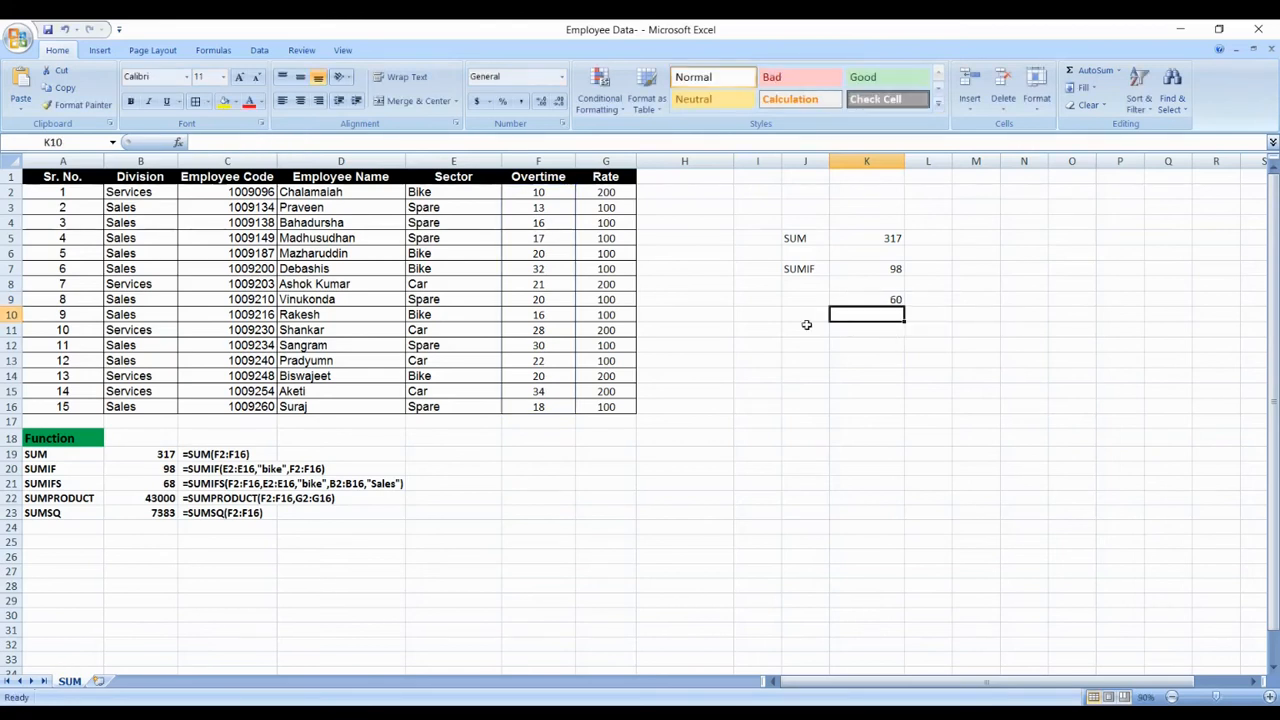
click(548, 379)
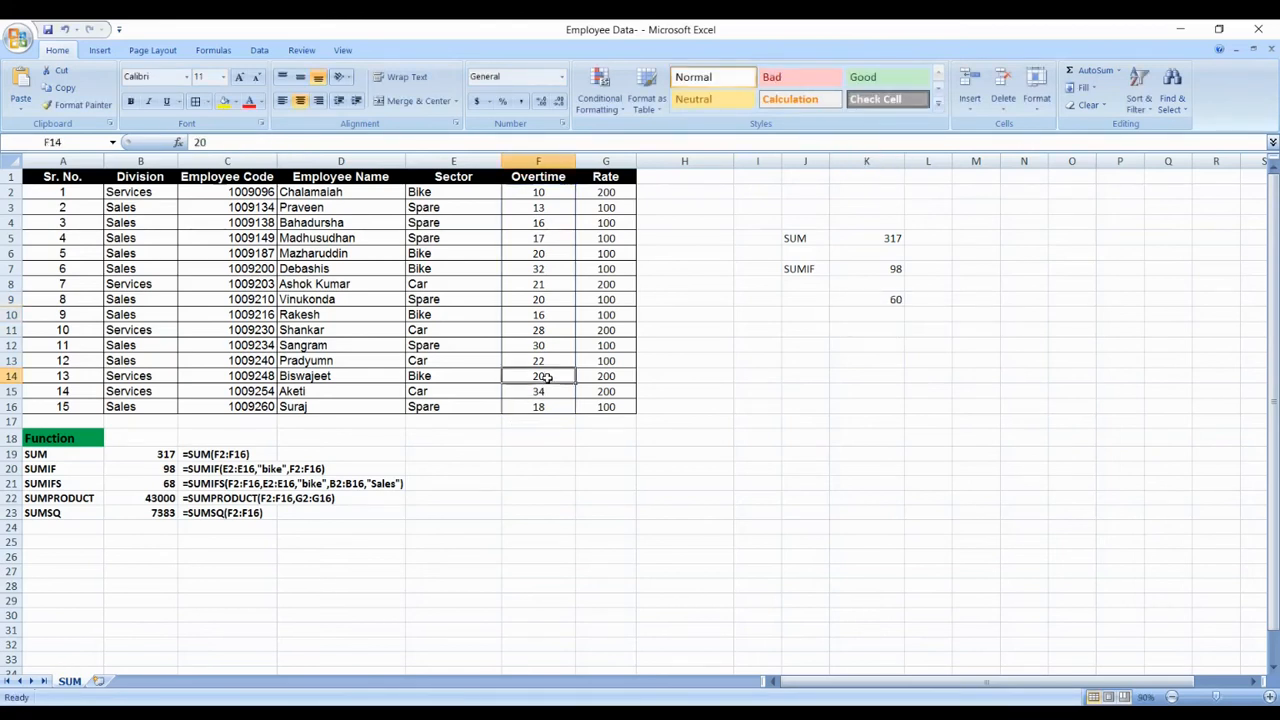
click(546, 302)
click(554, 253)
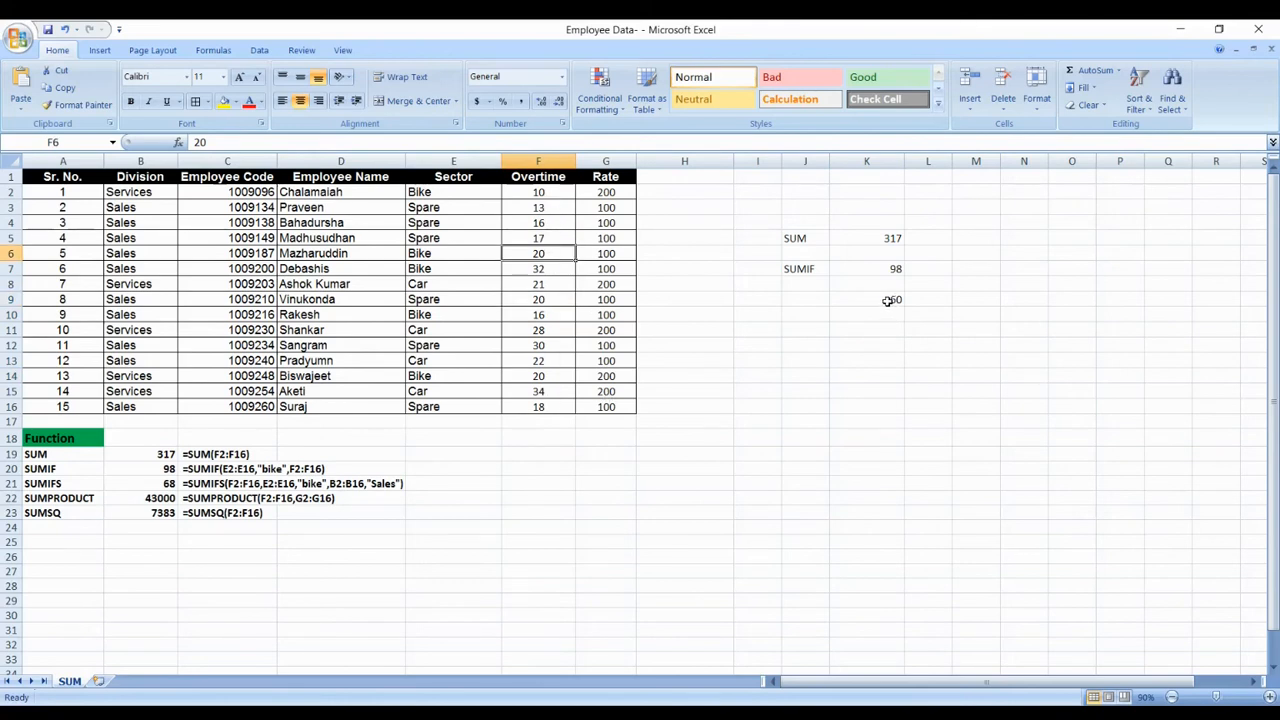
- Enter the label SUMIF in cell J9 beside the overtime-equals-20 formula
click(818, 298)
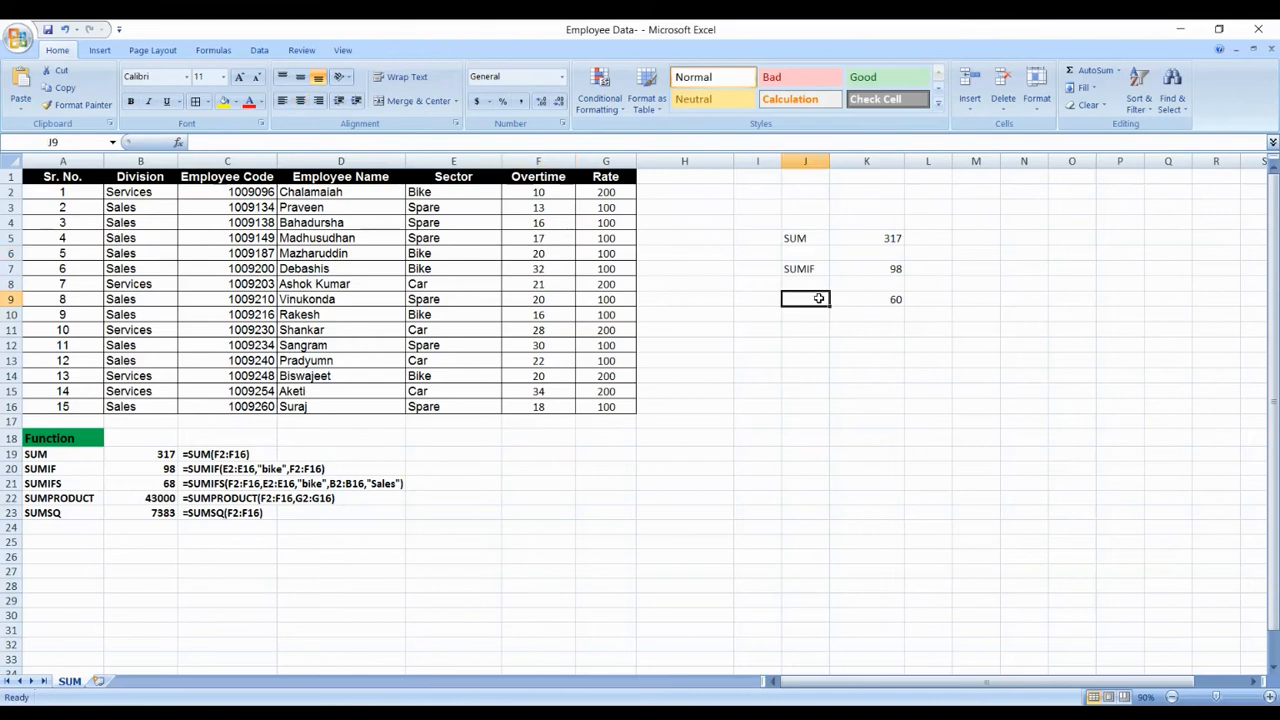
text(SUMIF)
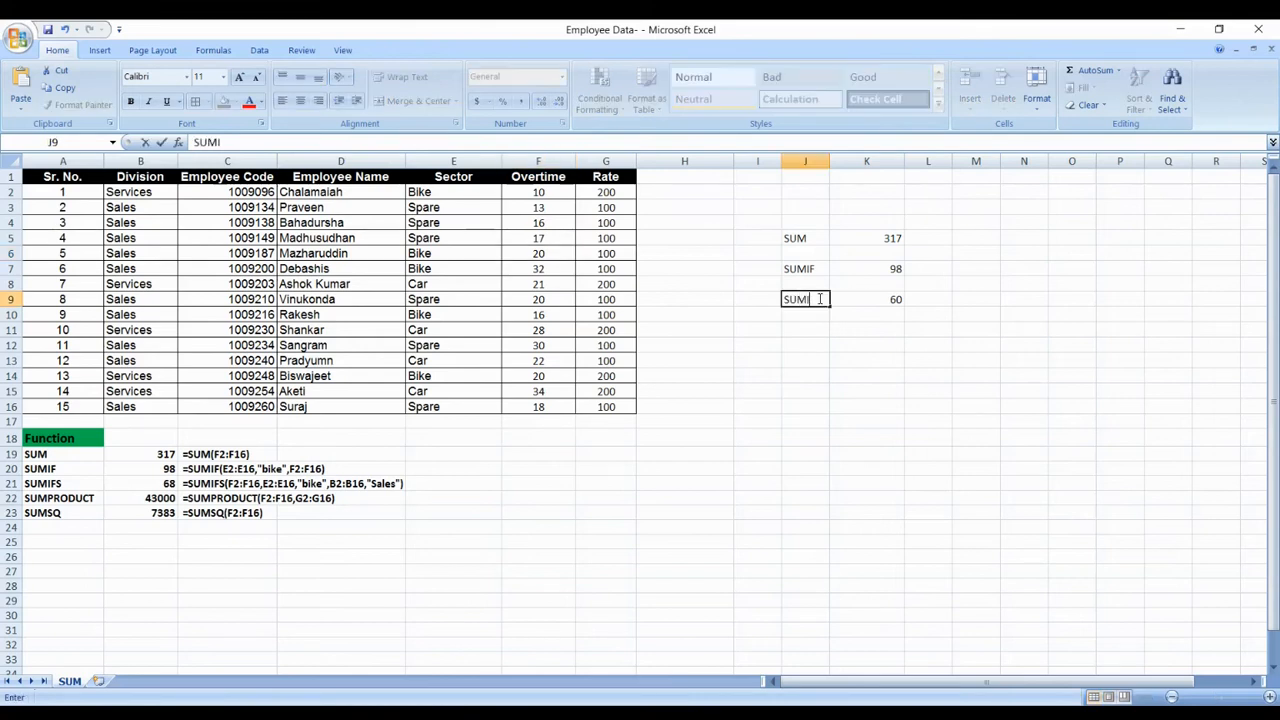
key(Return)
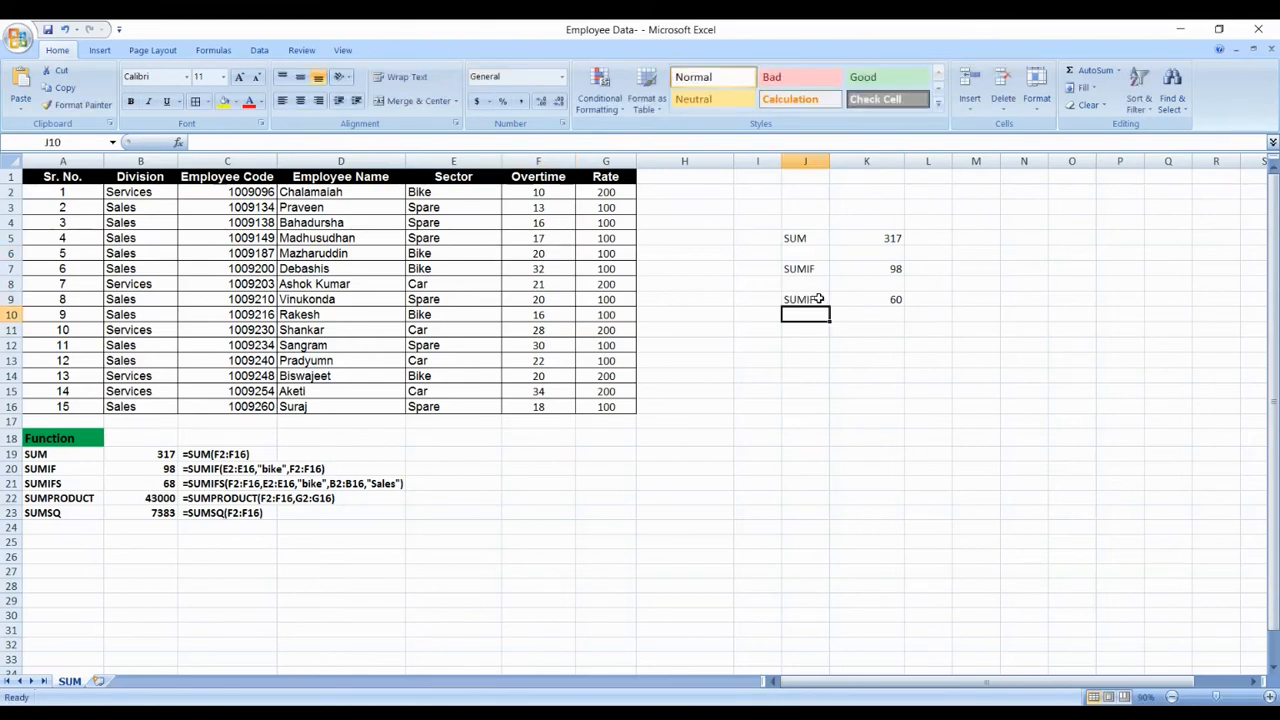
- Enter the label SUMIFS in cell J11
key(Right)
key(Right)
key(Left)
key(Left)
key(Down)
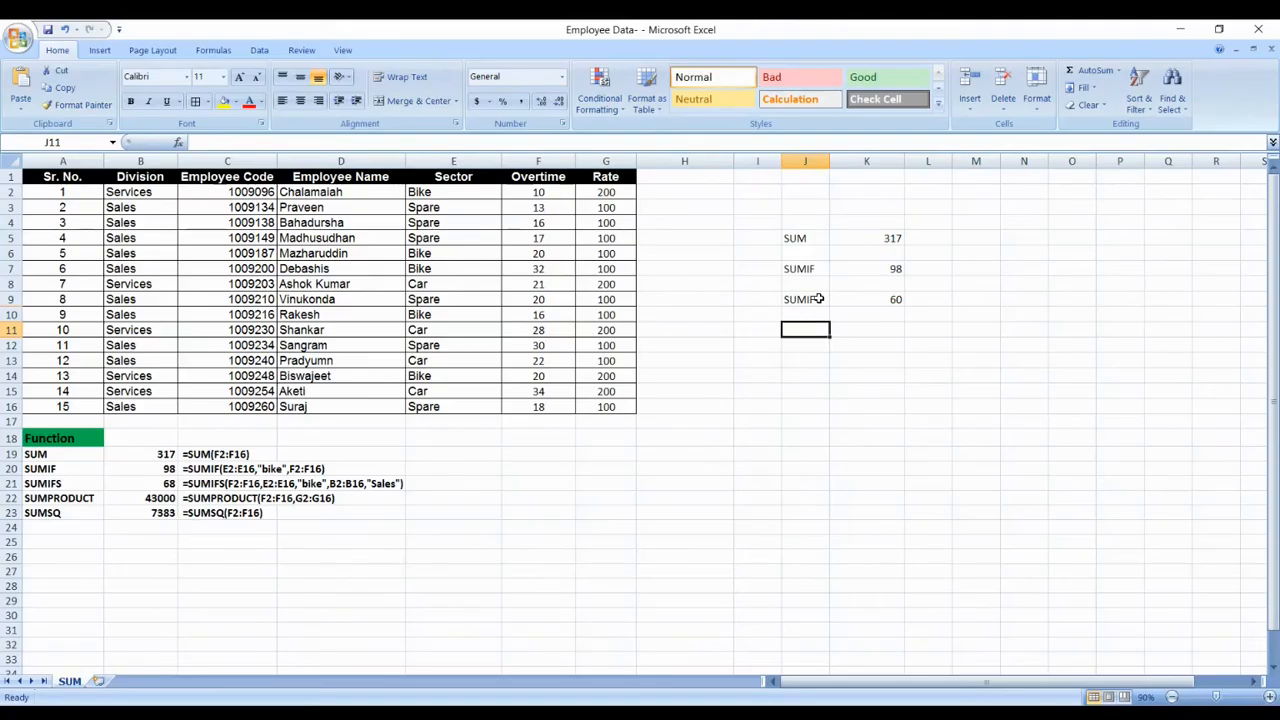
text(SUMIFS)
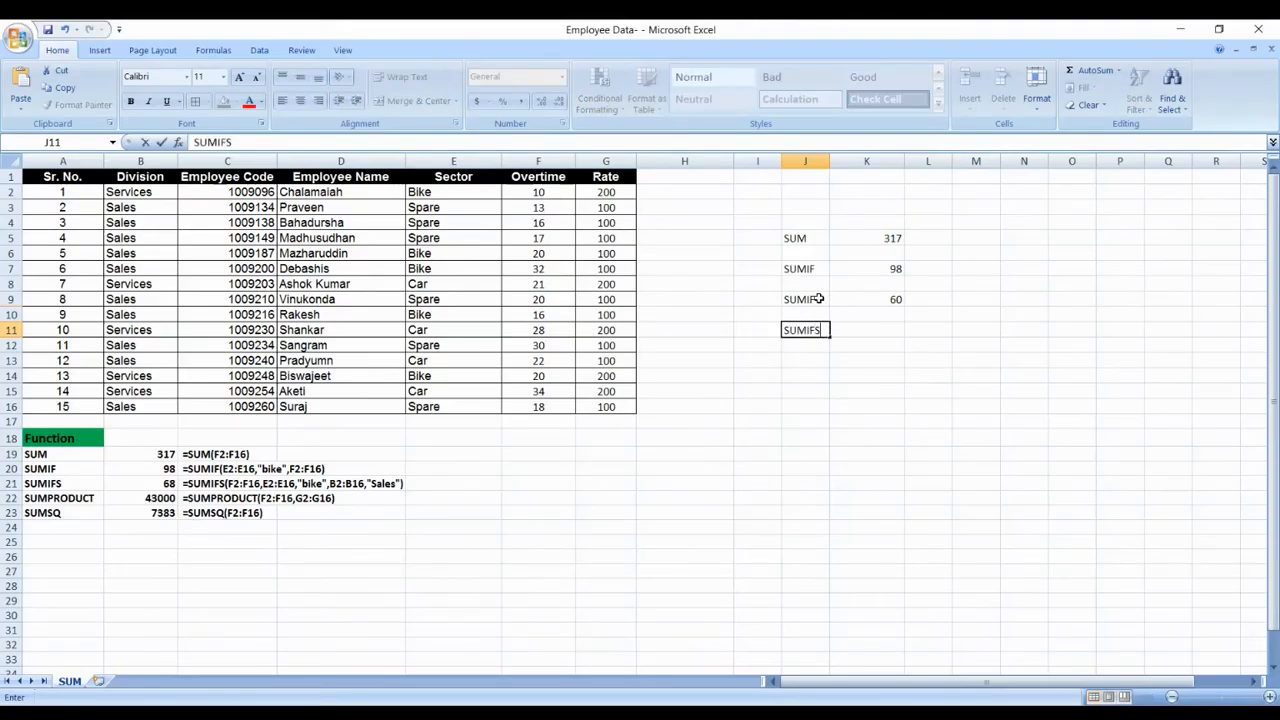
key(Tab)
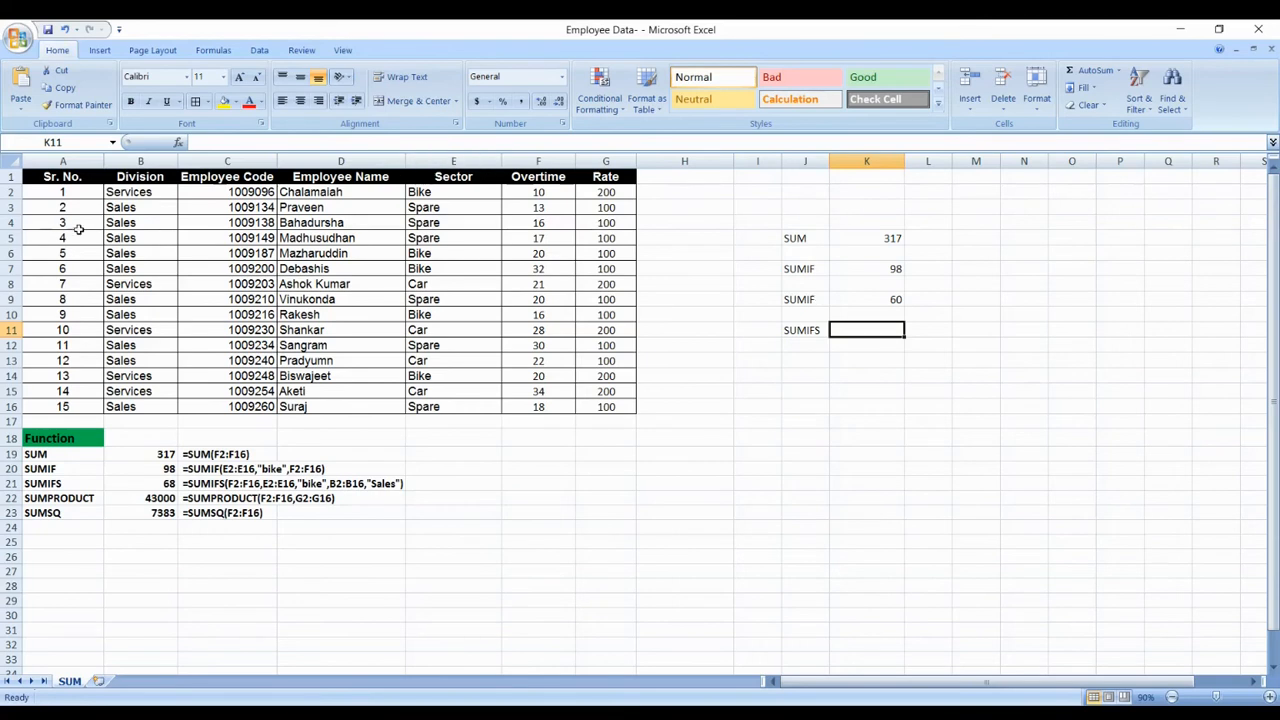
- Start a SUMIFS formula in cell K11 with the Overtime values F2:F16 as the sum range
click(140, 187)
drag(140, 186, 140, 181)
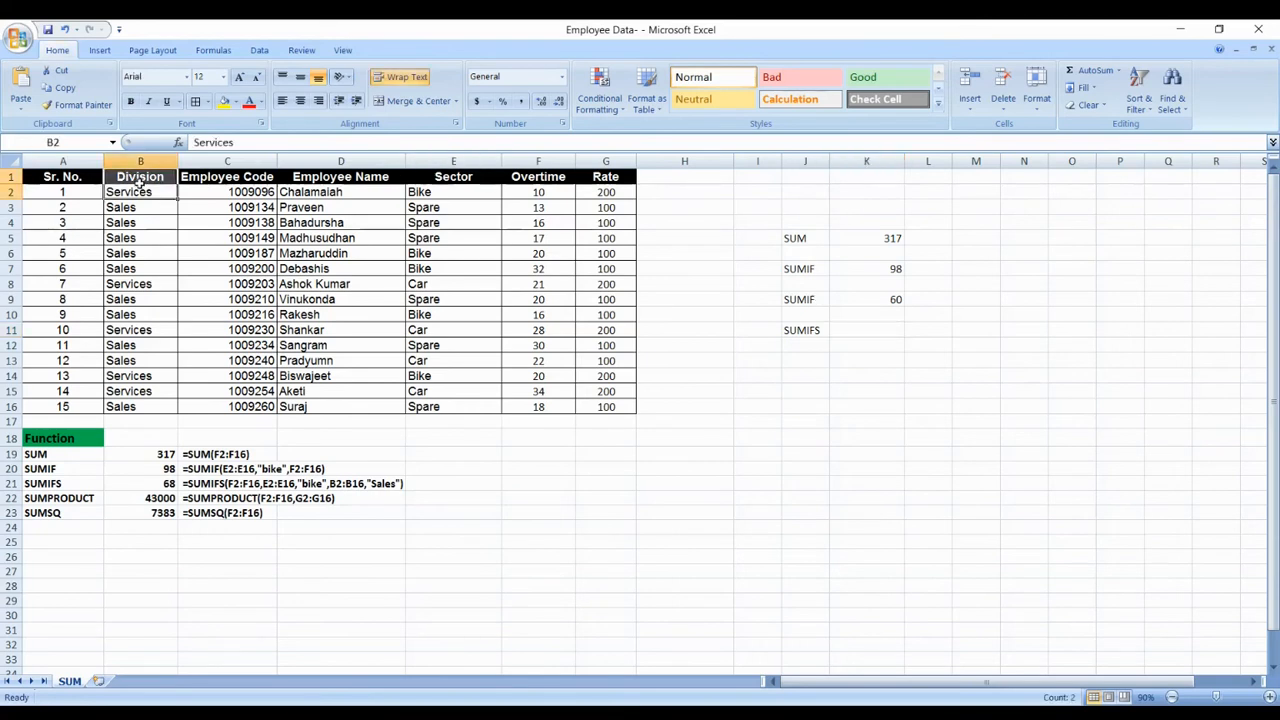
click(450, 191)
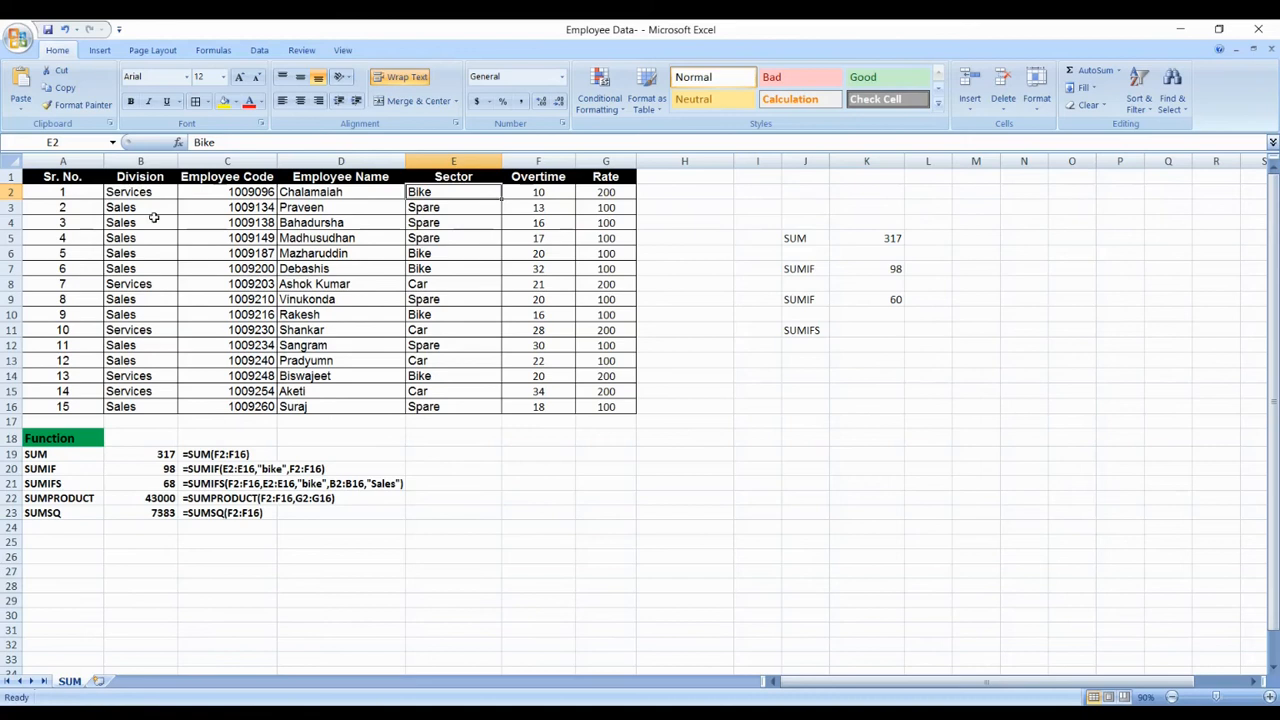
click(108, 173)
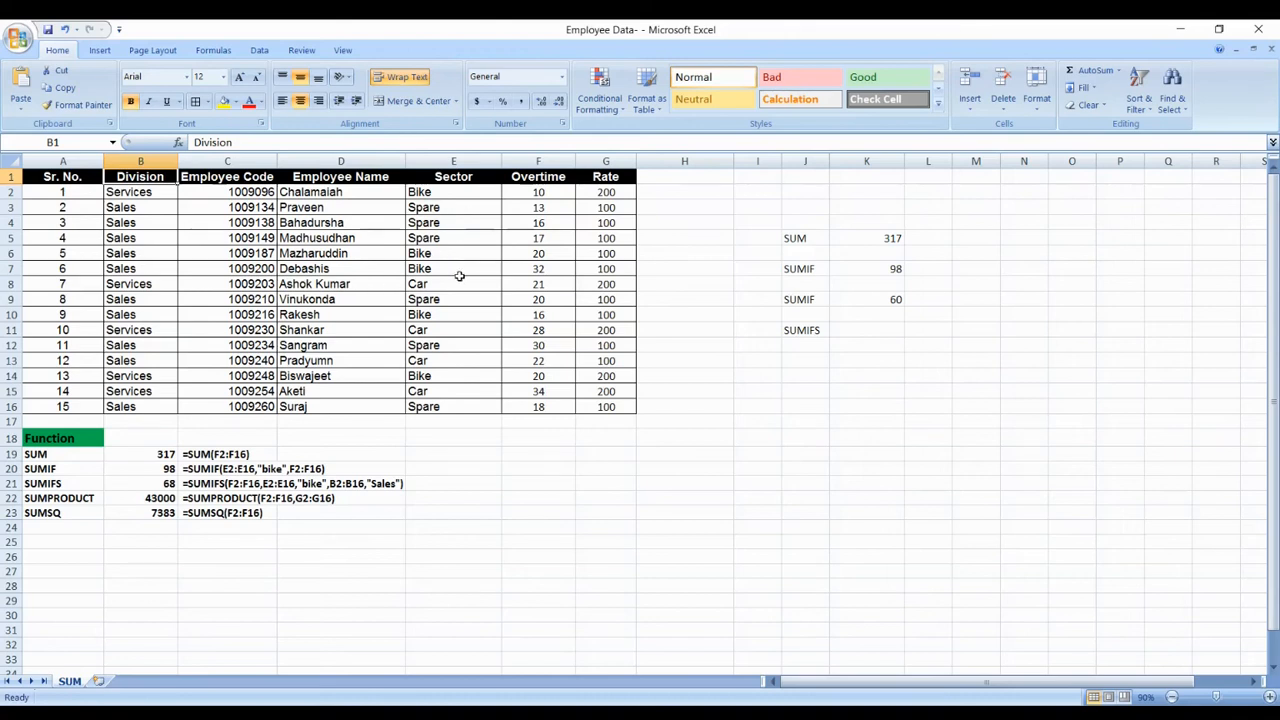
click(862, 333)
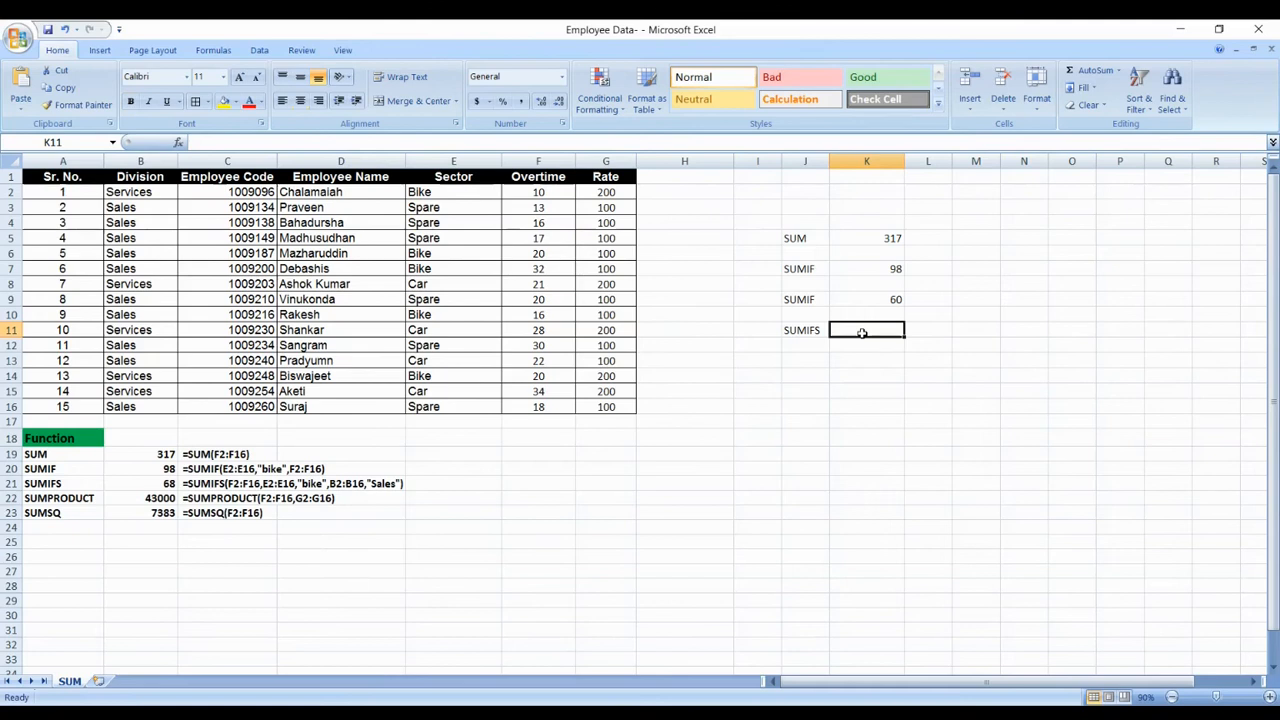
text(=SU)
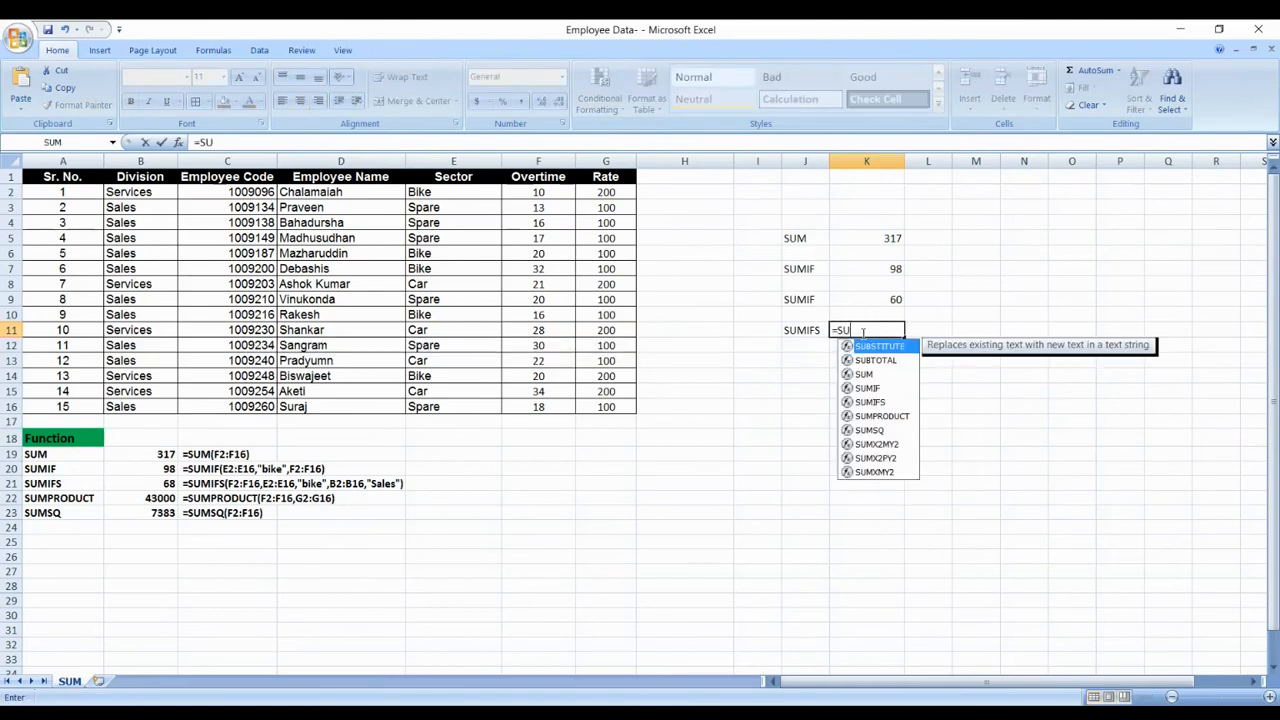
text(M)
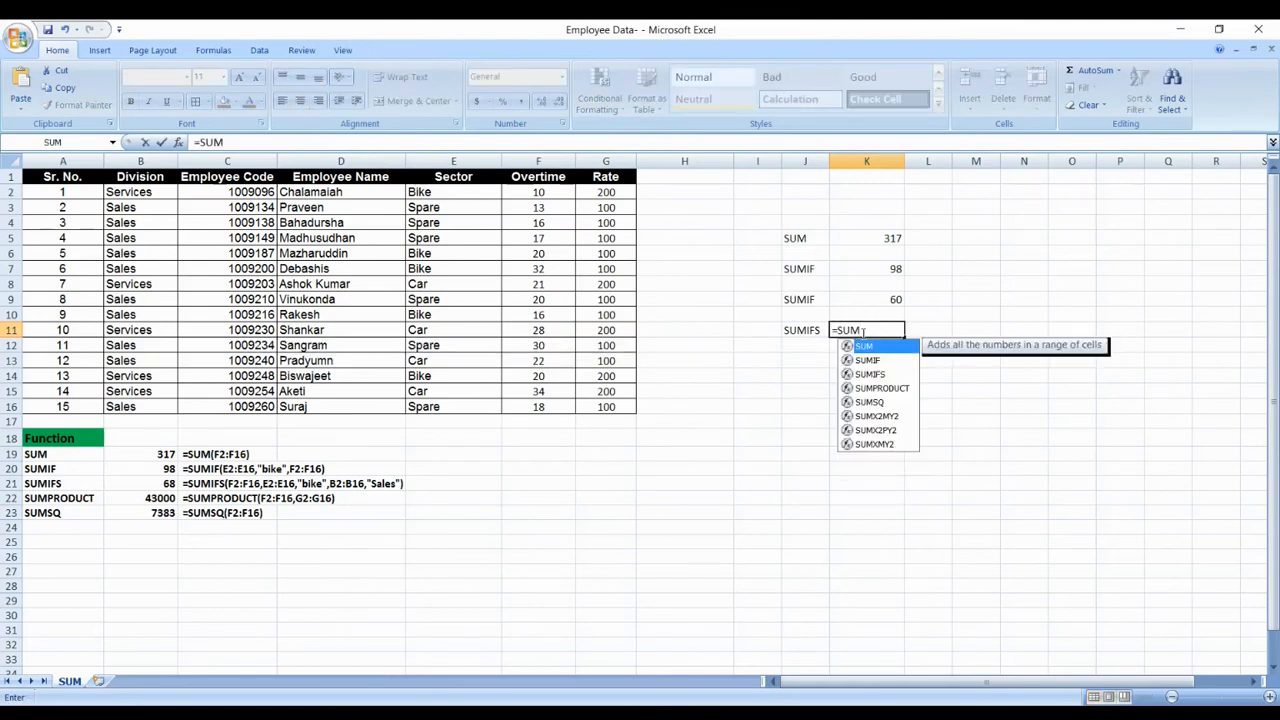
text(IFS)
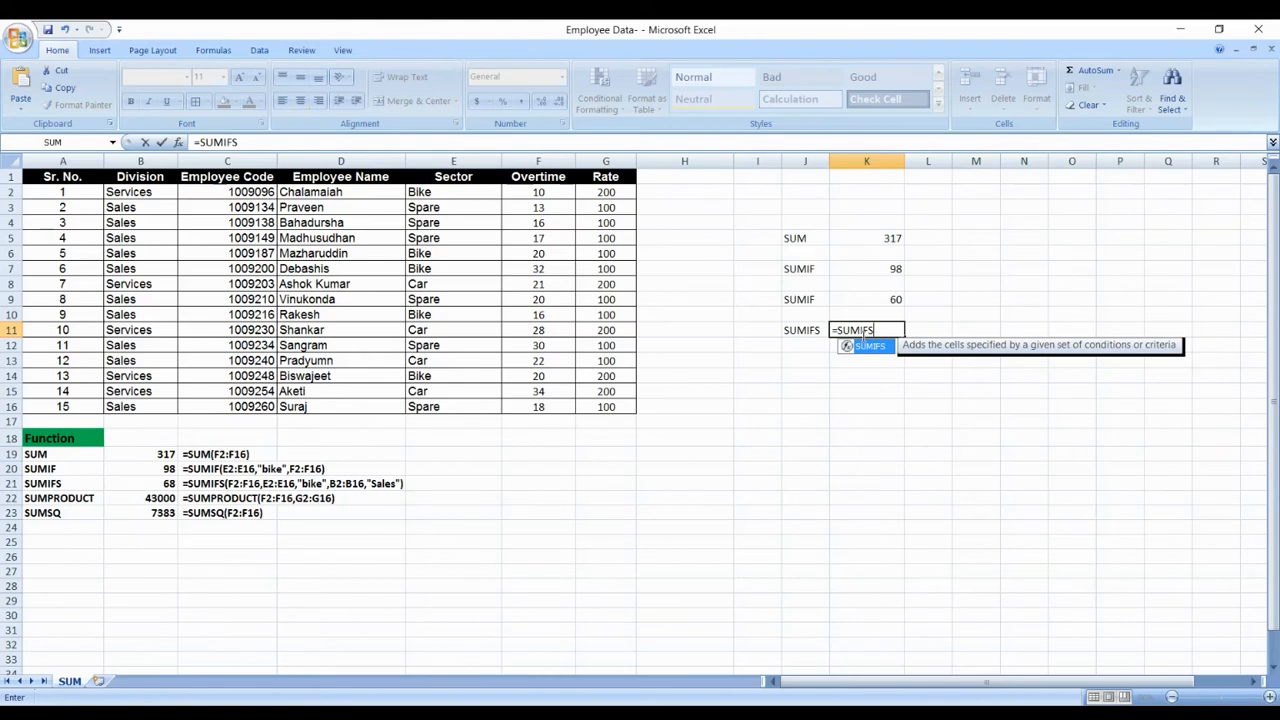
text(()
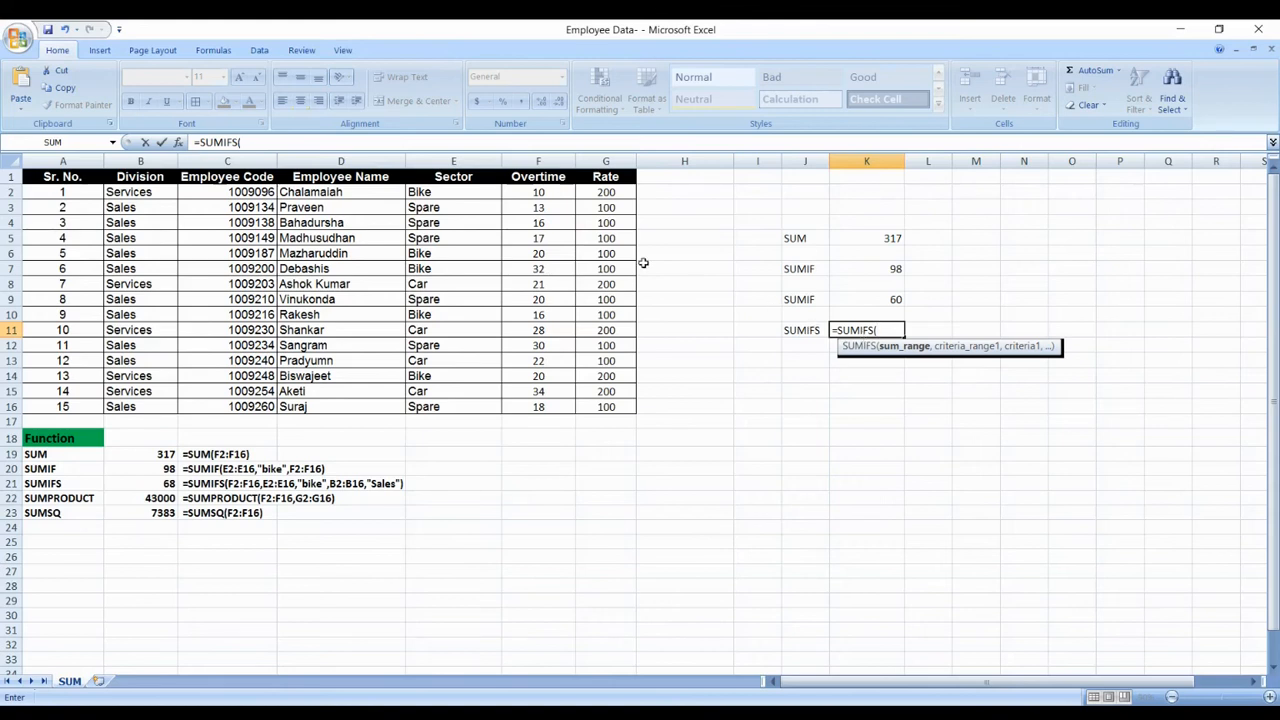
click(540, 192)
drag(540, 192, 552, 407)
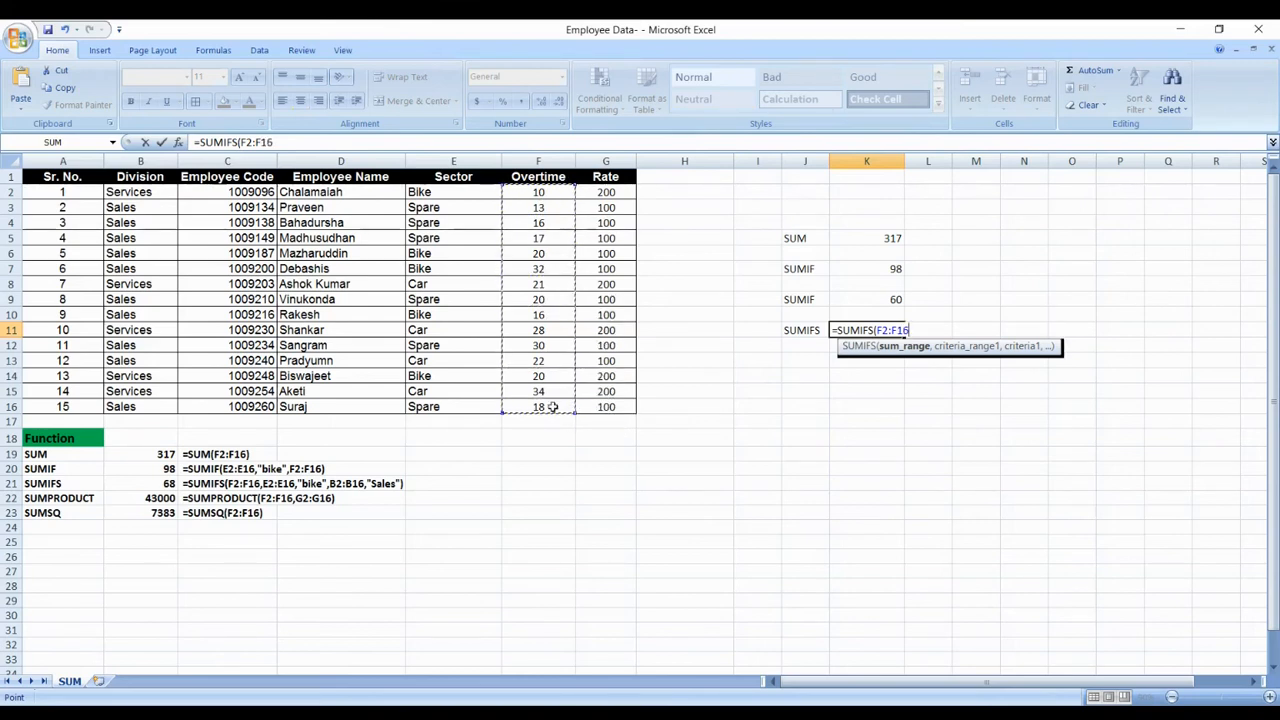
text(,)
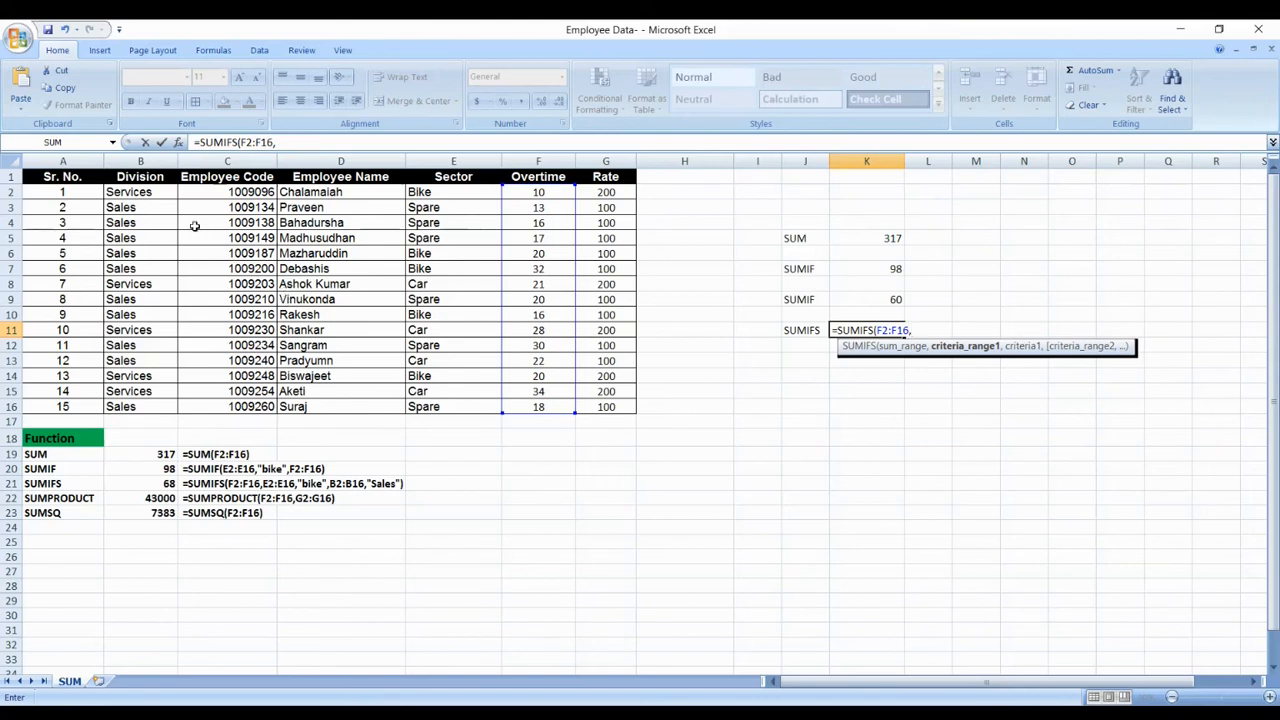
- Add the Division range B2:B16 with the criterion "SALES" as the first condition of the SUMIFS formula
drag(148, 194, 147, 417)
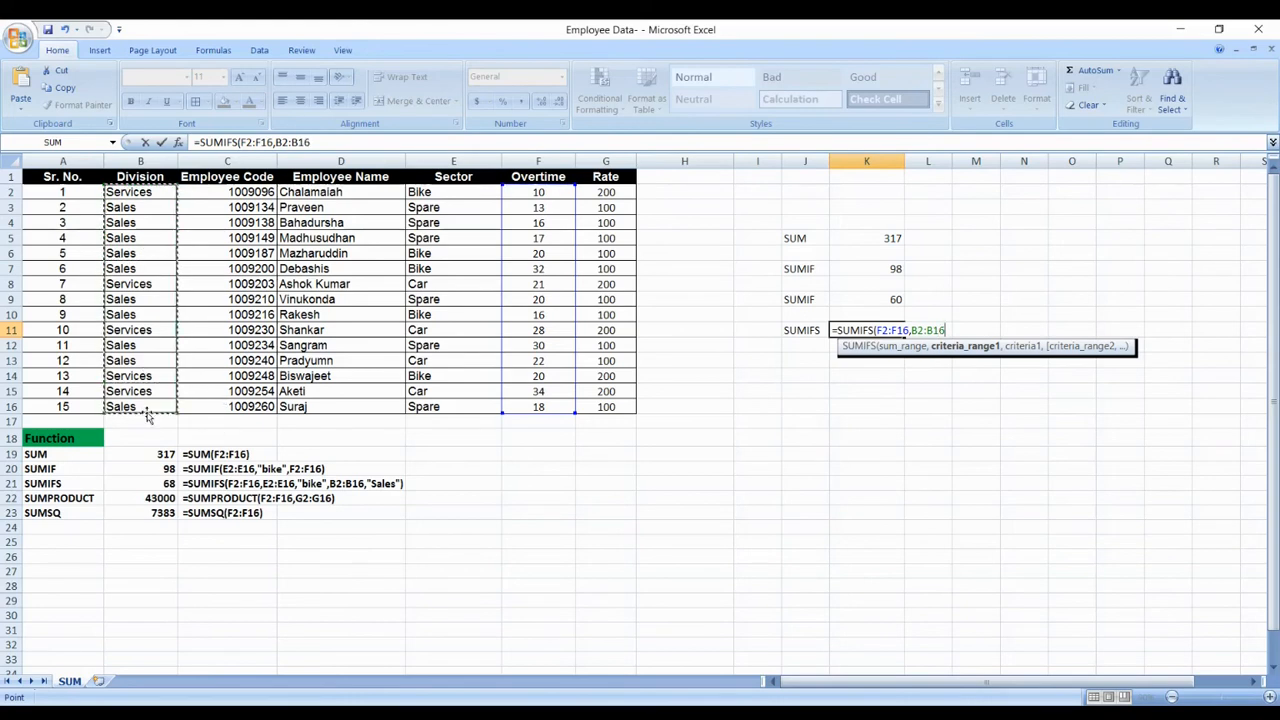
text(,)
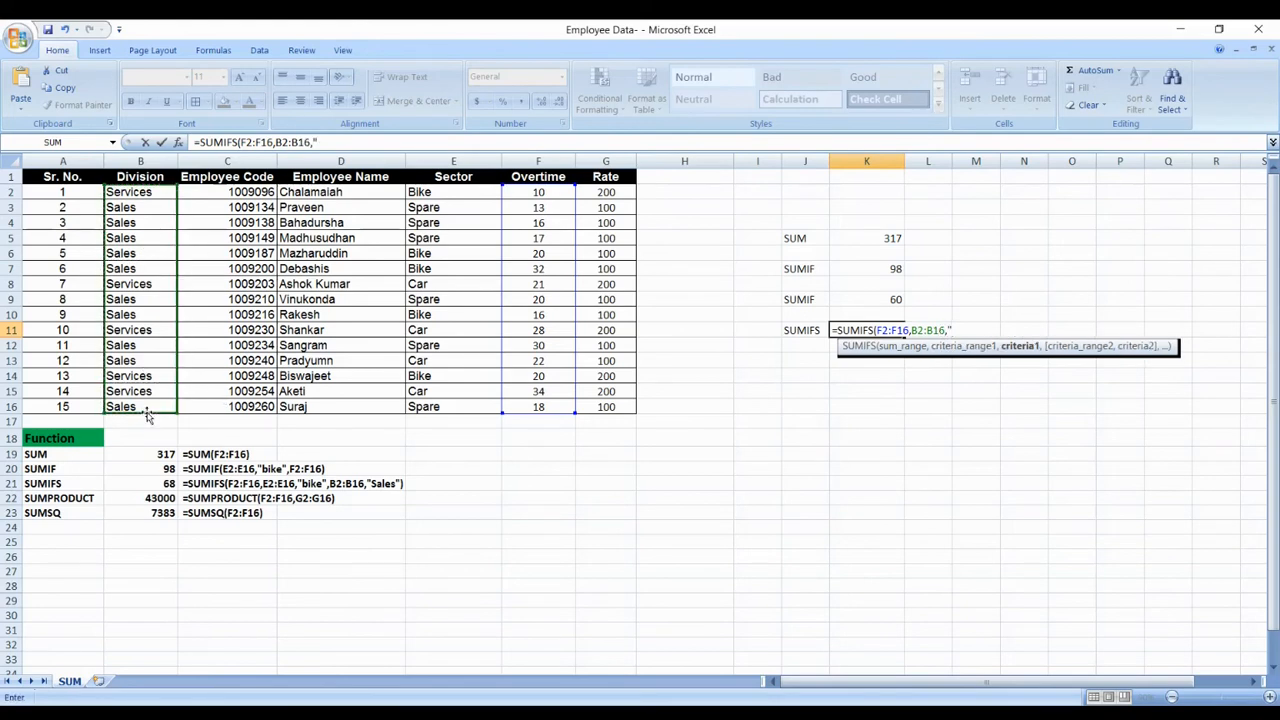
text("S)
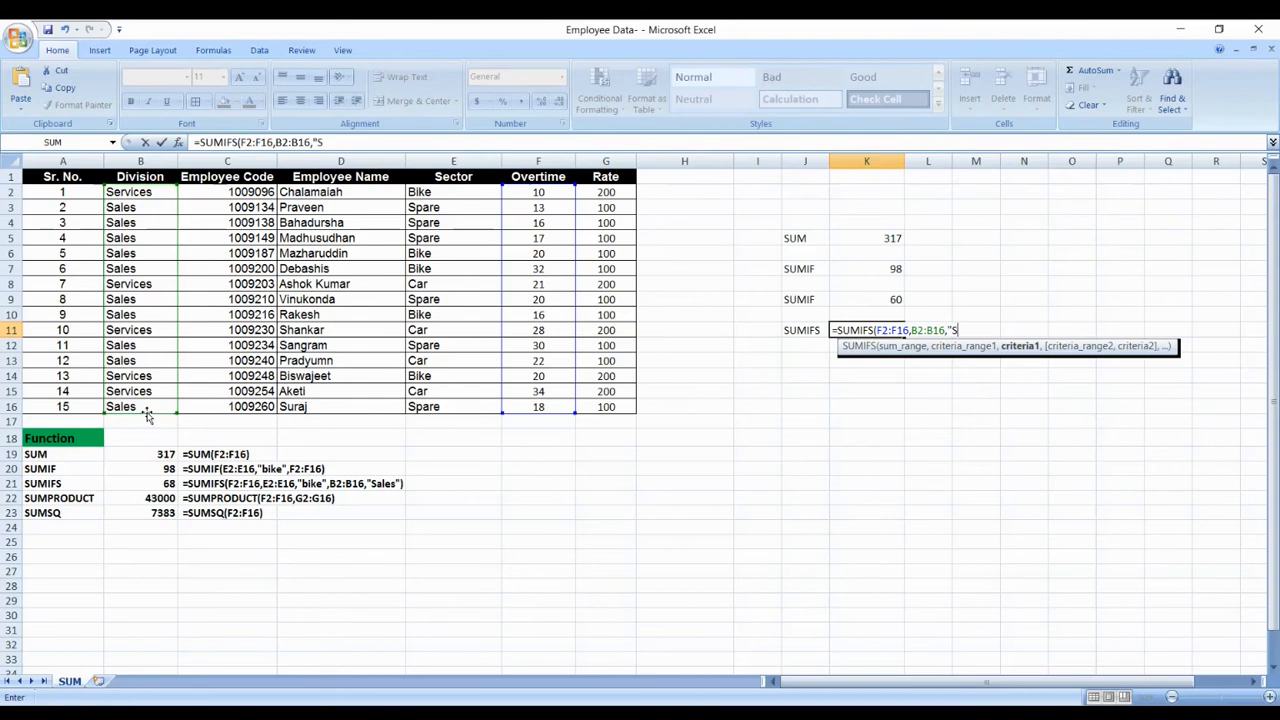
text(ALES")
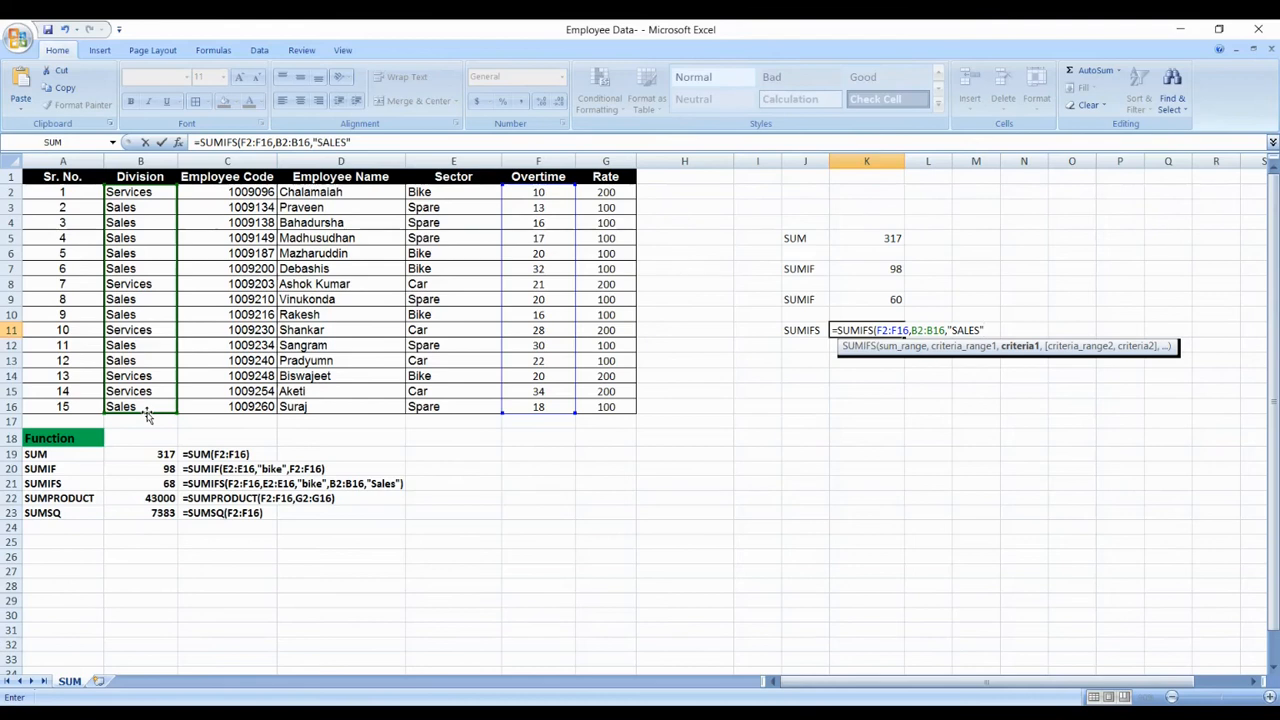
text(,)
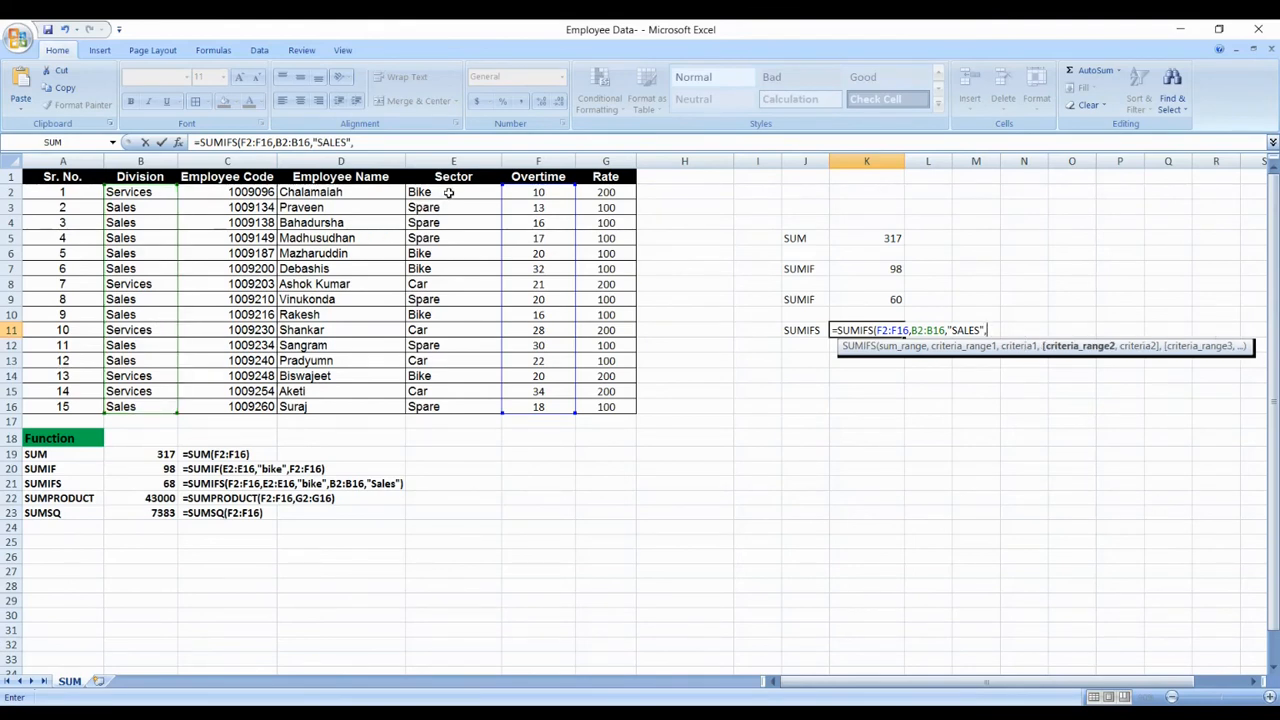
- Add the Sector range E2:E16 with the criterion "SPARE" as the second condition and complete the SUMIFS formula
drag(447, 193, 440, 414)
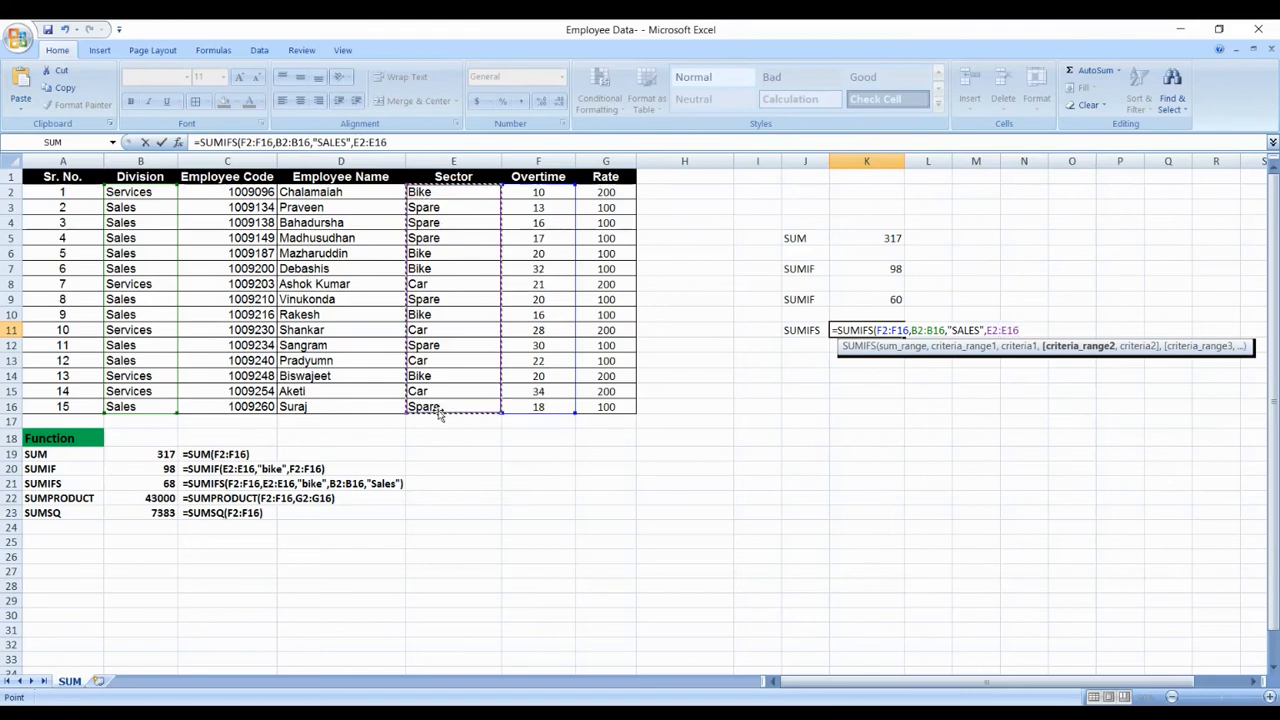
text(,)
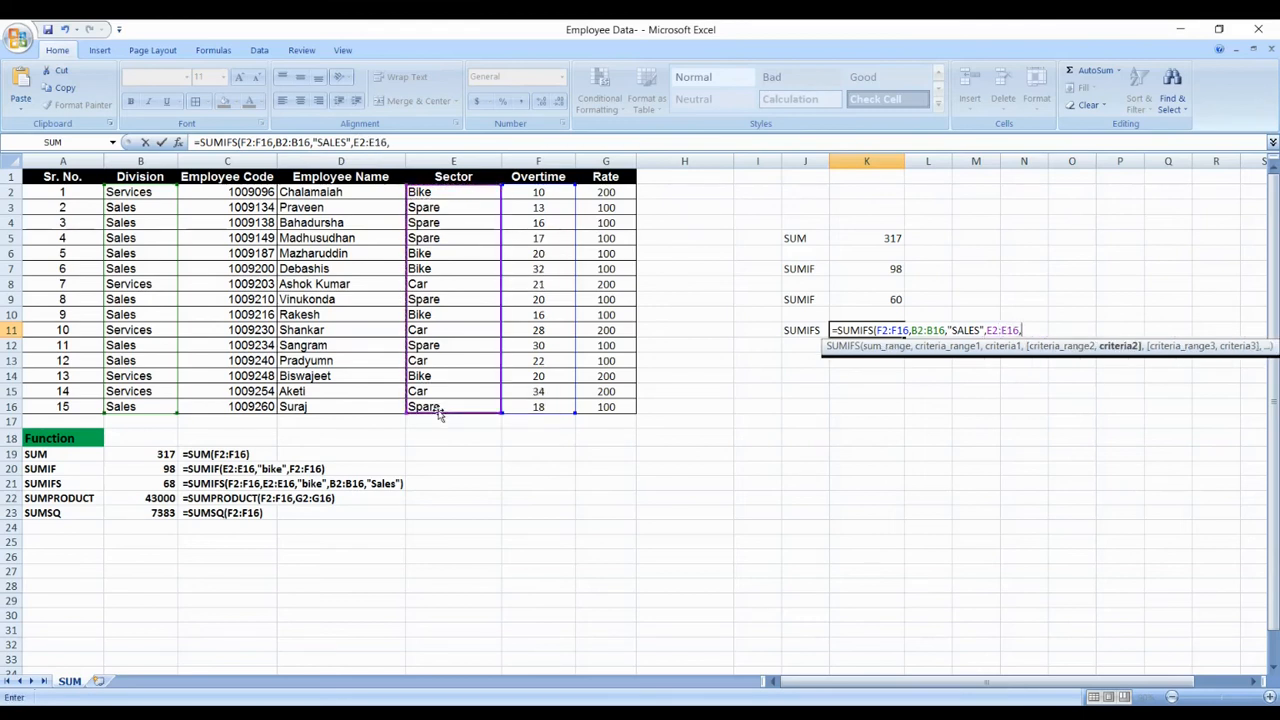
text("SPARE)
text("))
key(Return)
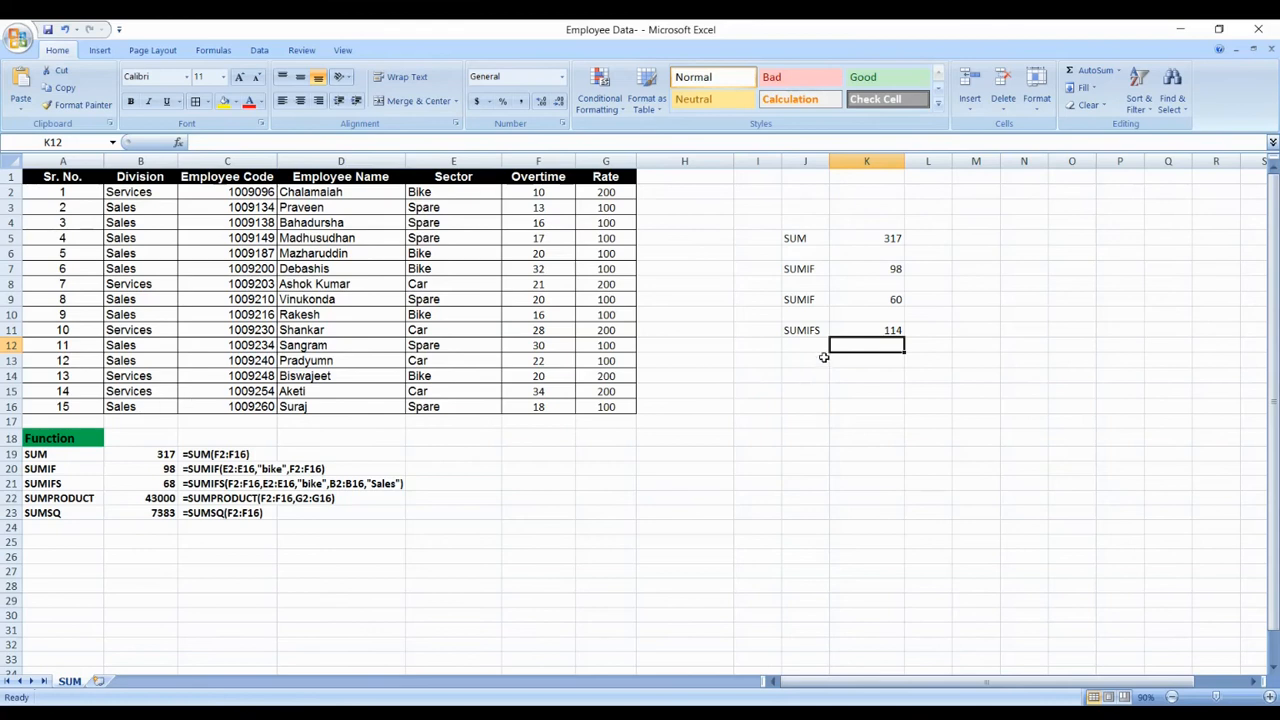
- Replace the formula in cell K11 with a new SUMIFS formula that uses the Overtime values F2:F16 as the sum range
click(851, 330)
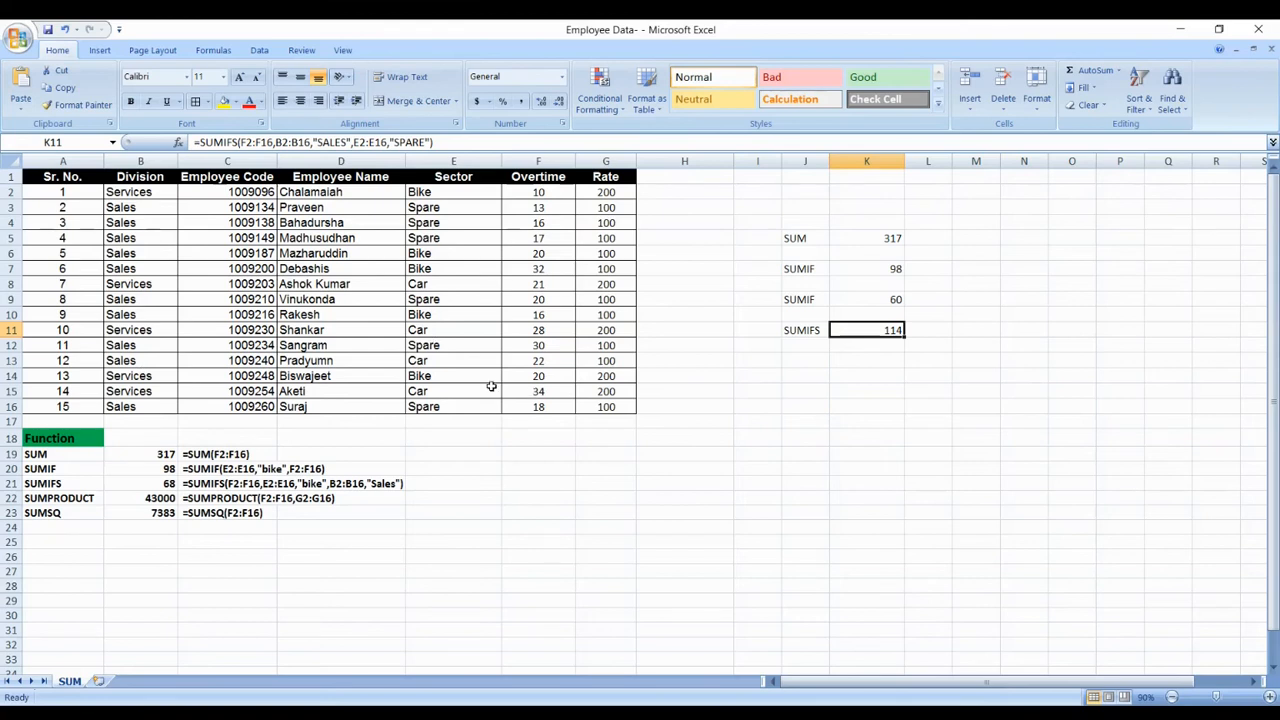
click(438, 350)
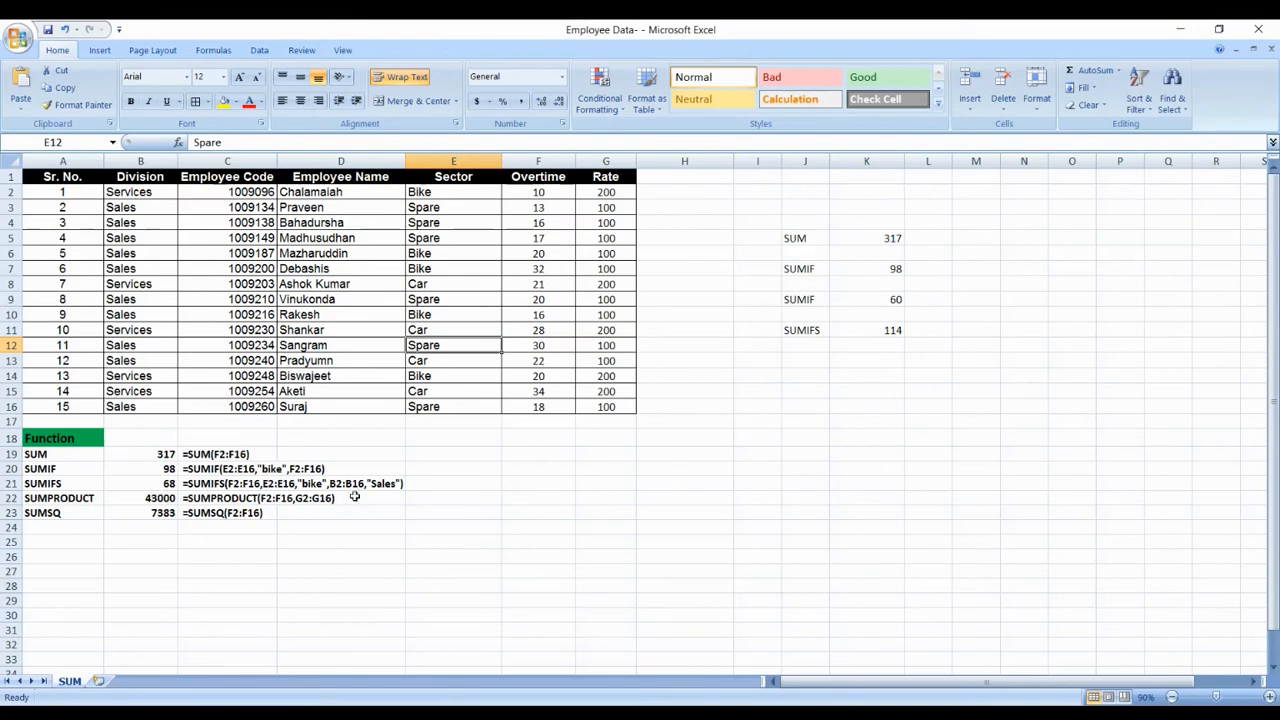
click(882, 333)
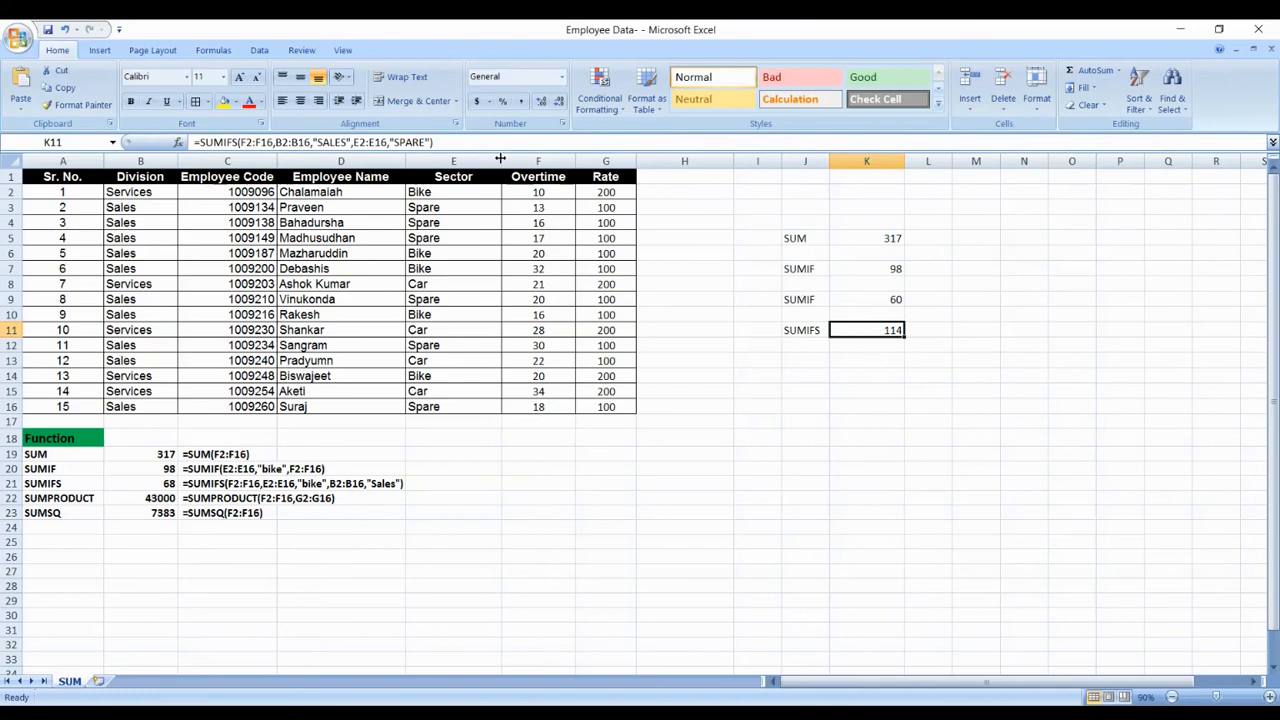
text(=)
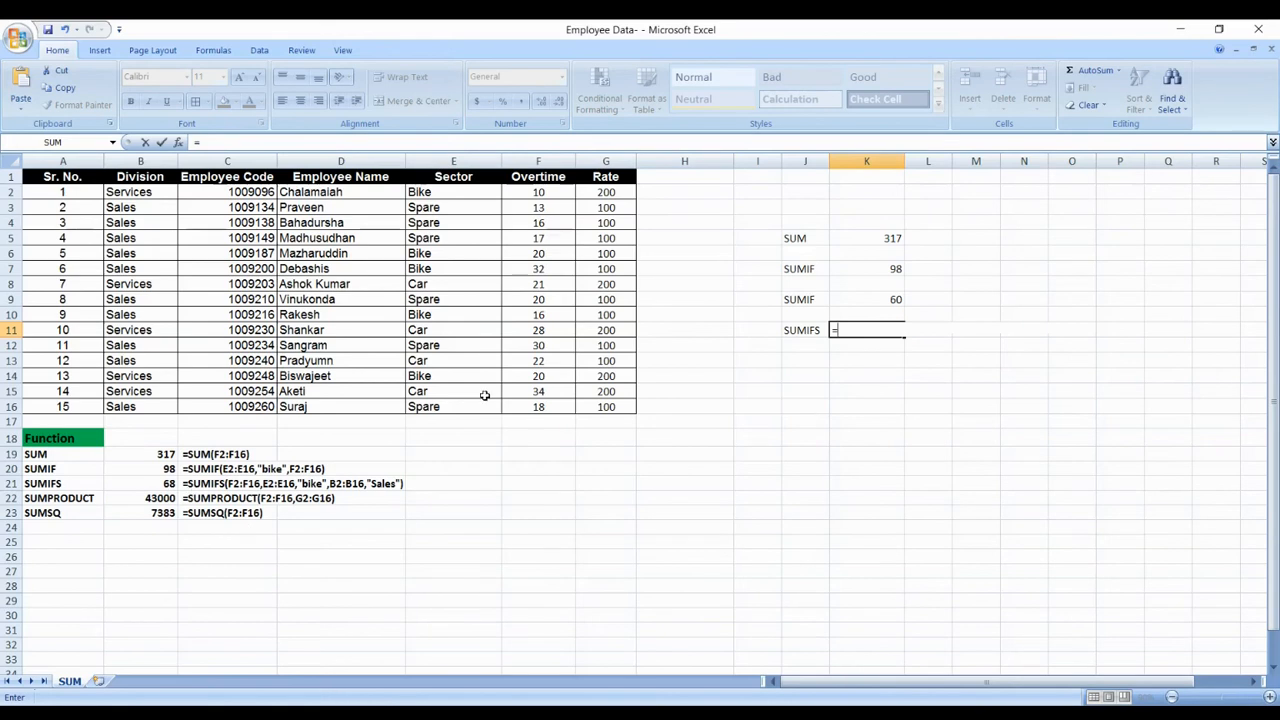
text(SUM)
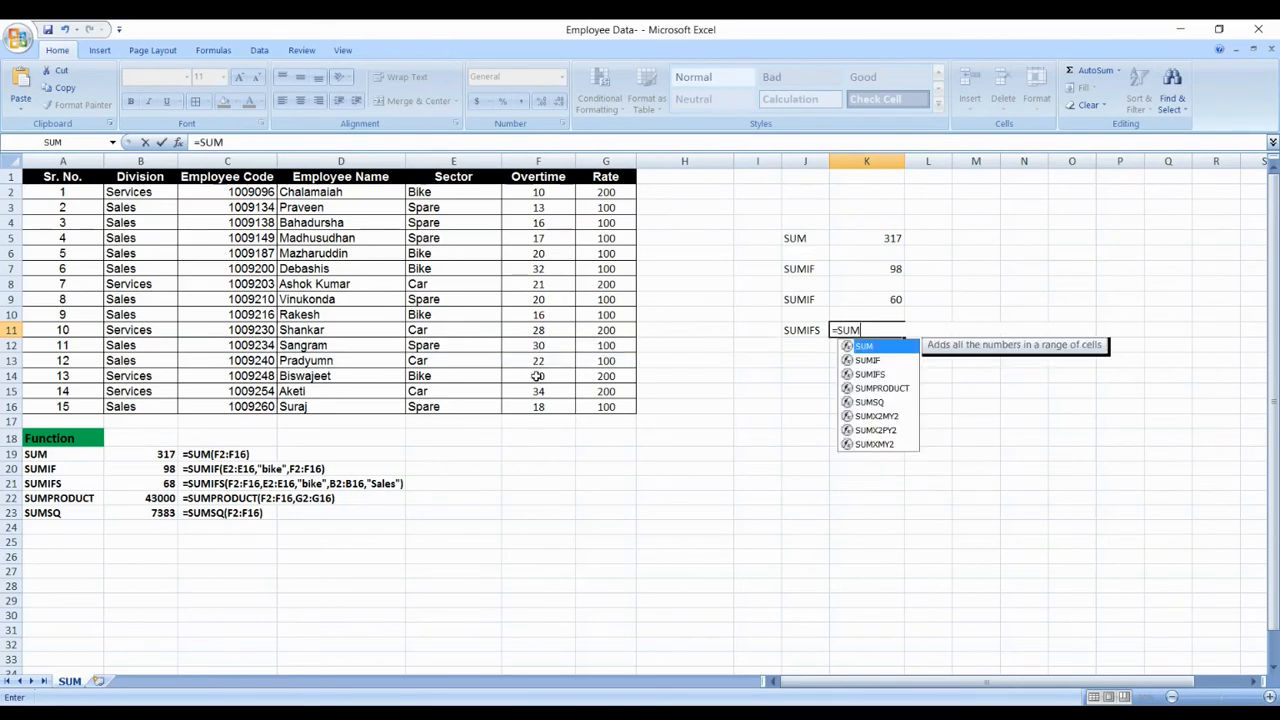
text(IFS)
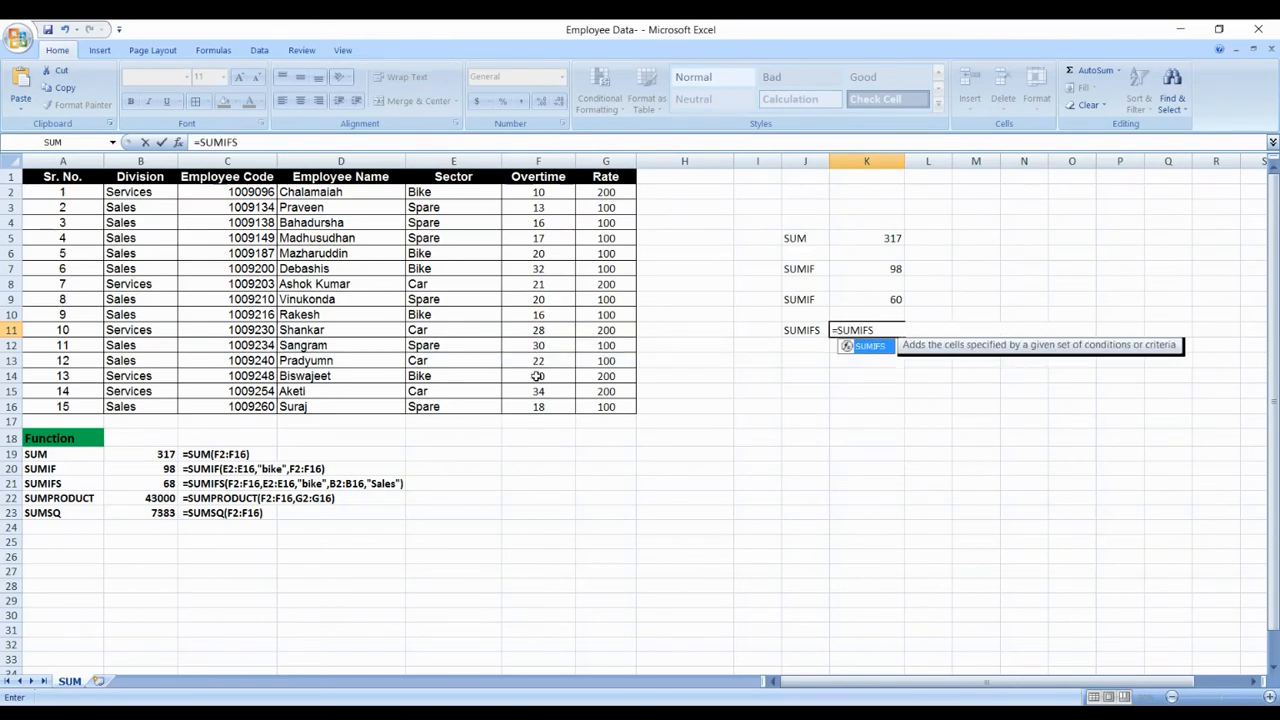
text(()
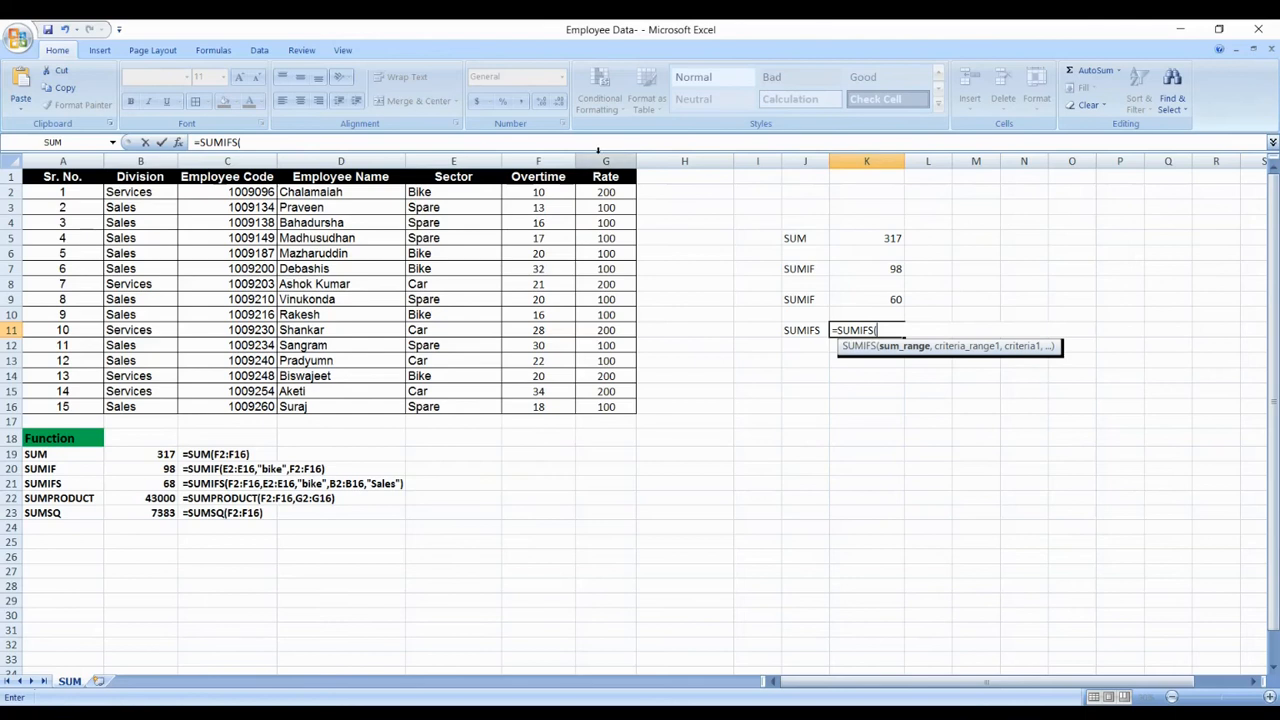
click(538, 222)
drag(538, 195, 538, 407)
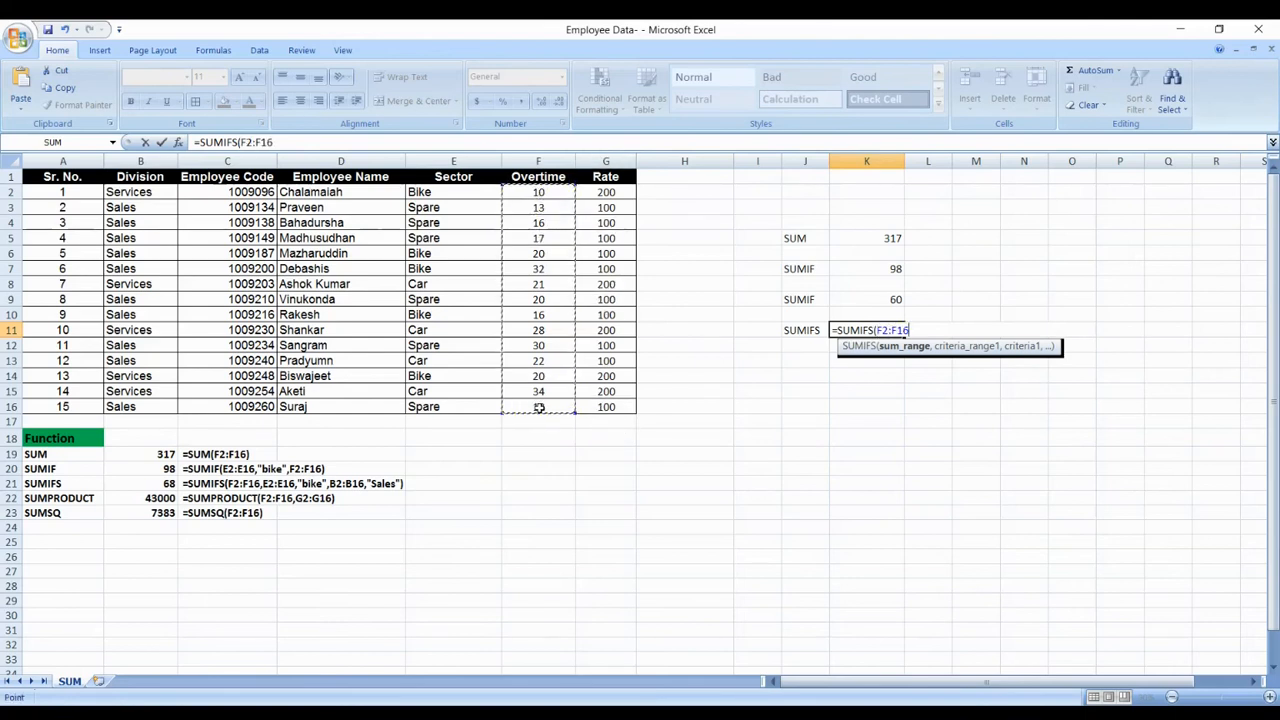
text(,)
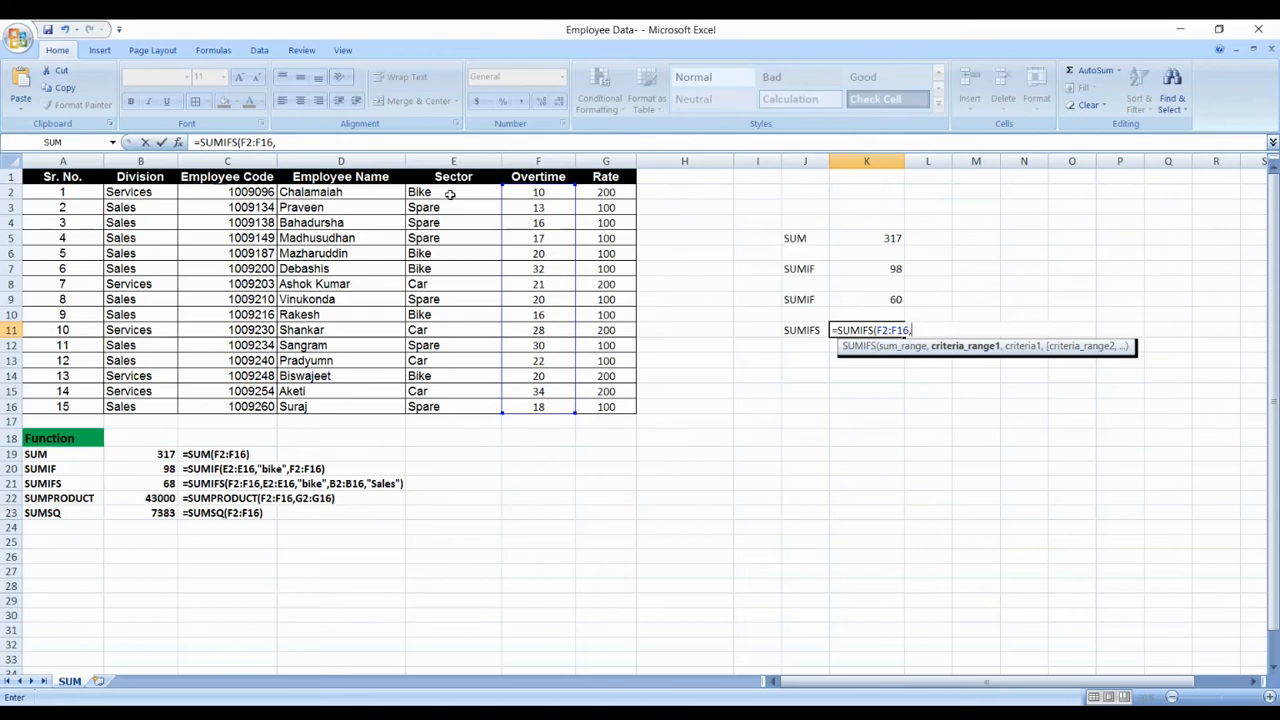
- Add the Sector range E2:E16 with the criterion "BIKE" as the first condition of the SUMIFS formula
drag(450, 195, 450, 408)
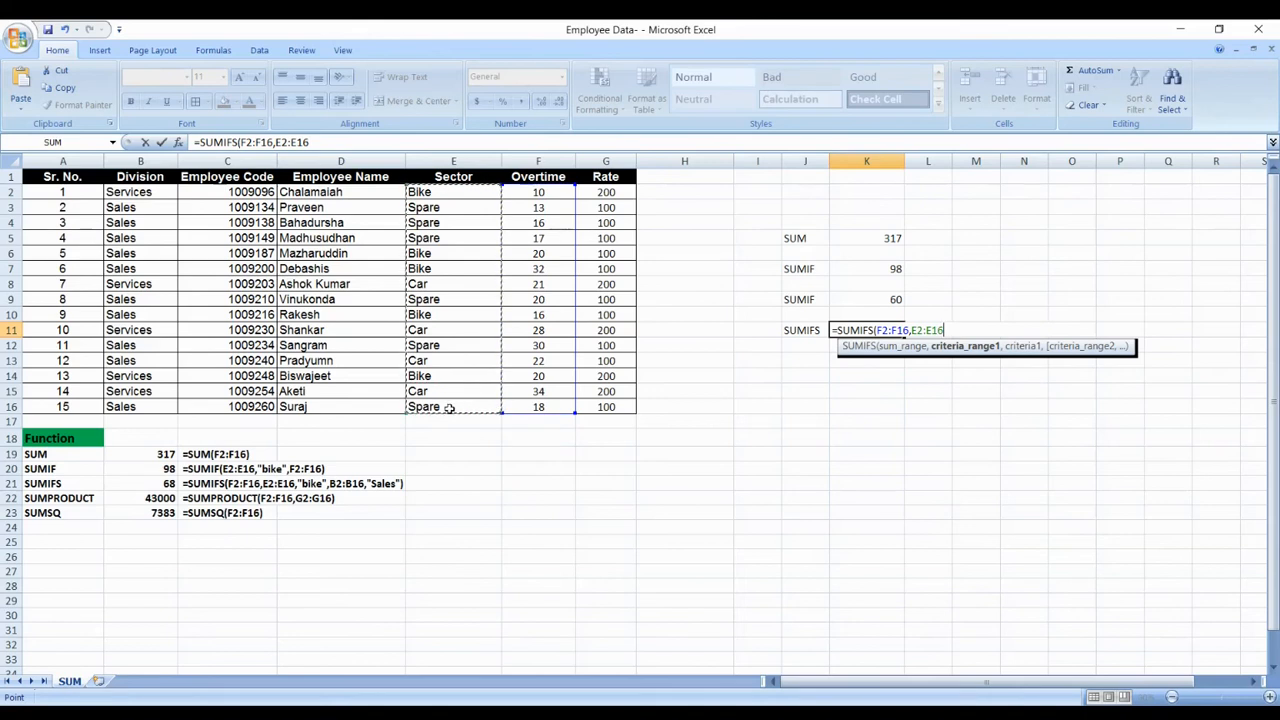
text(,)
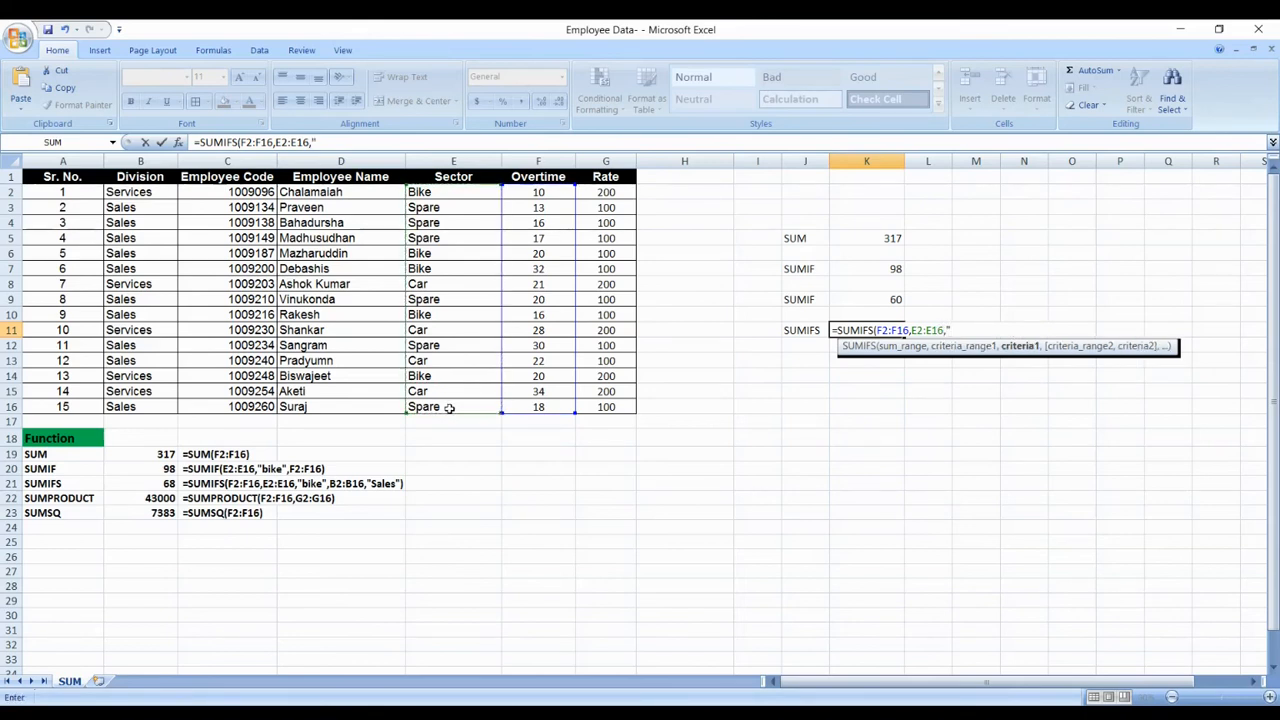
text("BIKE",)
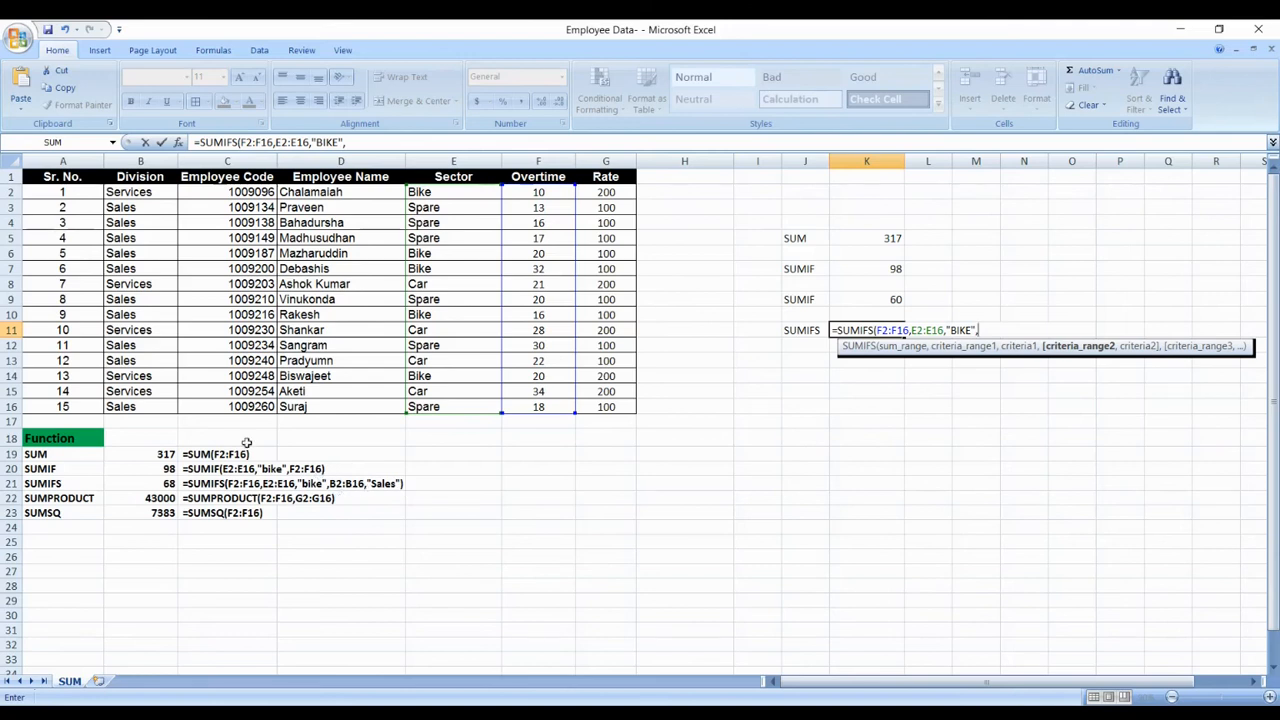
- Add the Division range B2:B16 with the criterion "SALES" as the second condition and complete the SUMIFS formula
click(130, 192)
drag(130, 192, 128, 407)
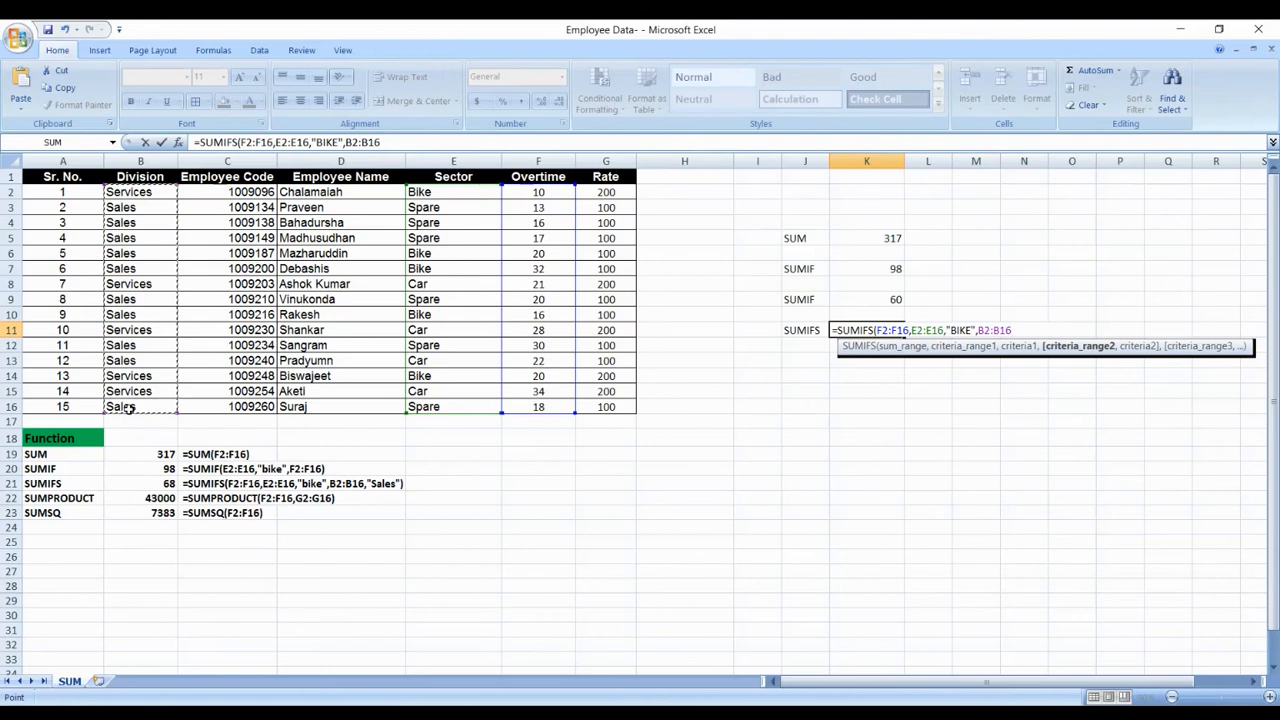
text(,)
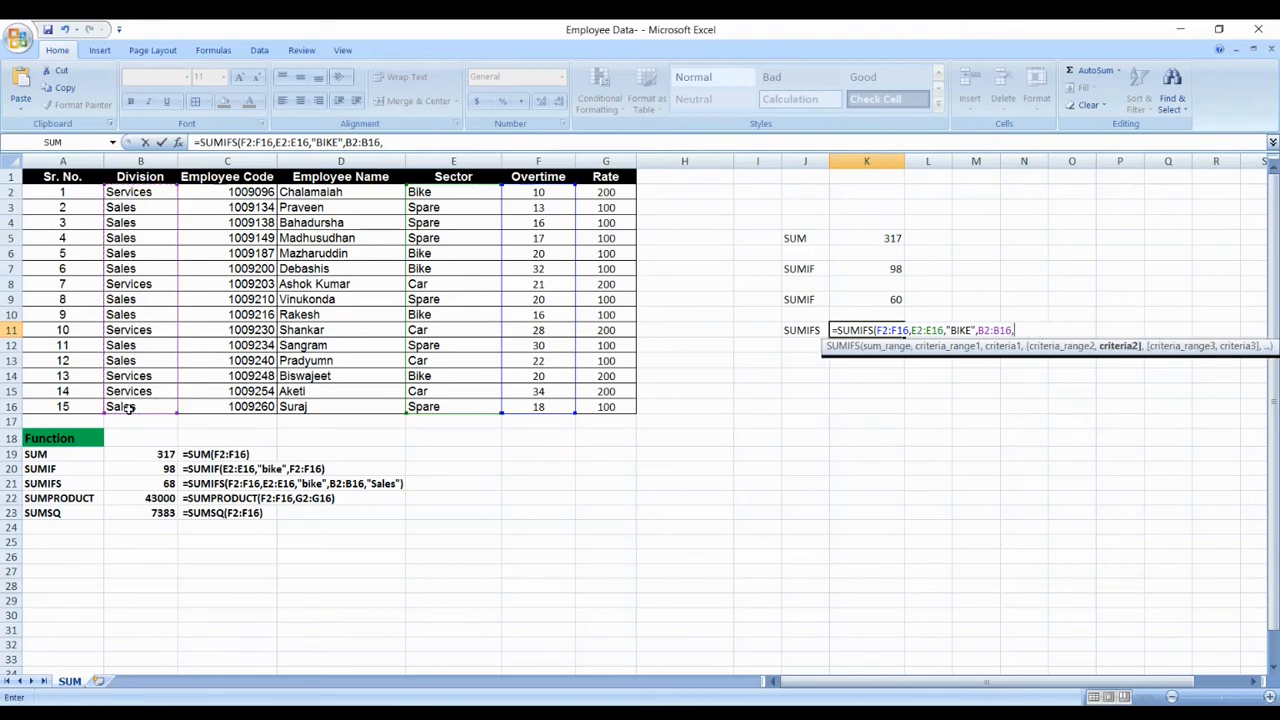
text("SALES"))
key(Return)
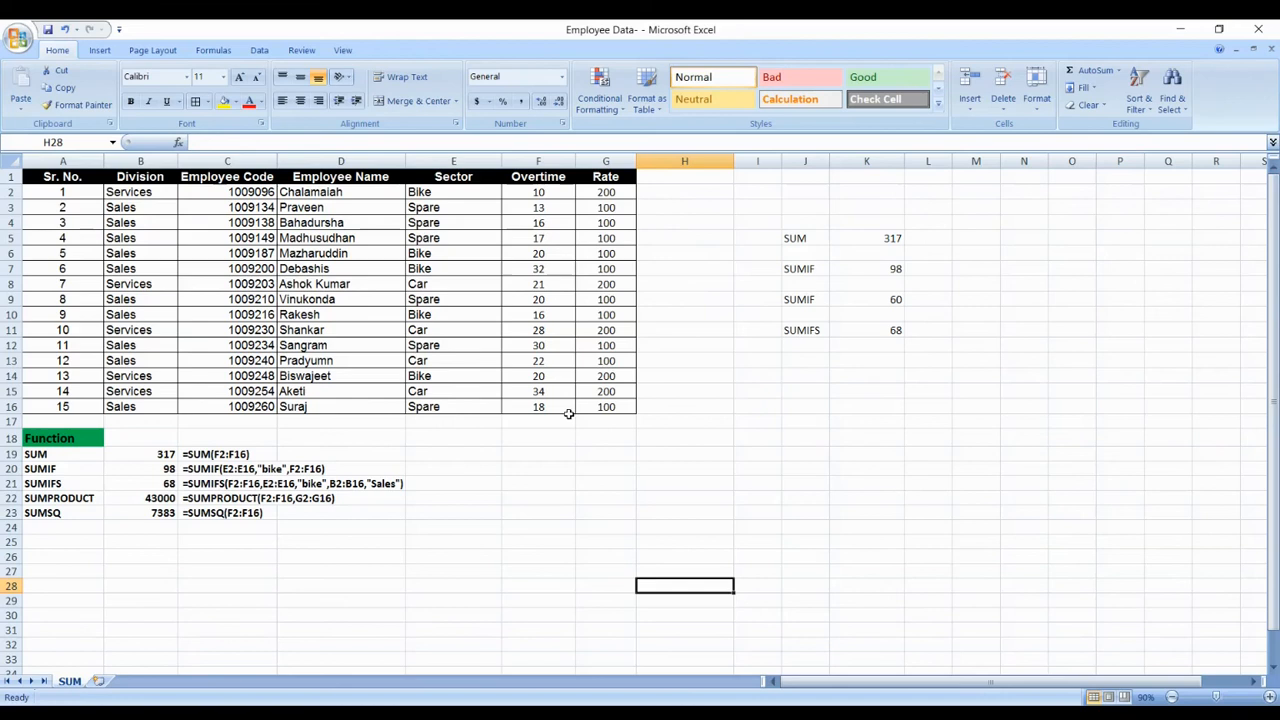
- Enter the formula =G2*F2 in cell H2 to multiply the first employee's Rate by the Overtime
click(675, 200)
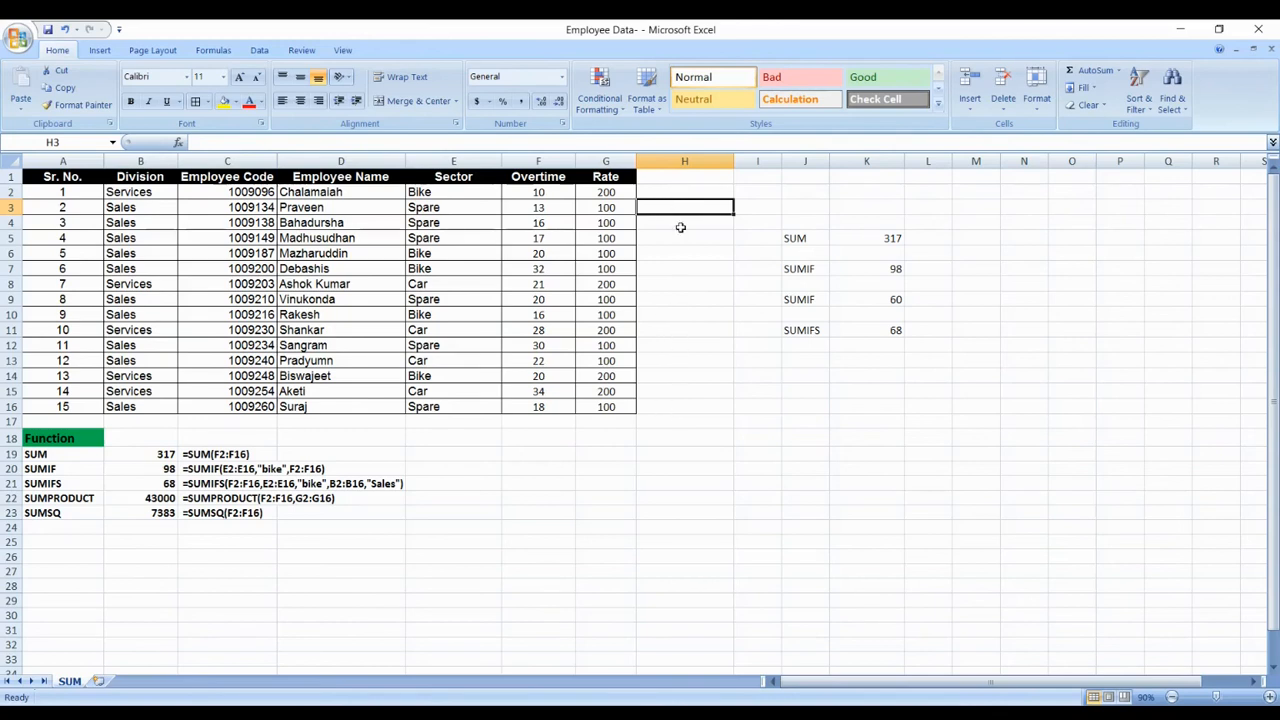
click(661, 193)
text(=)
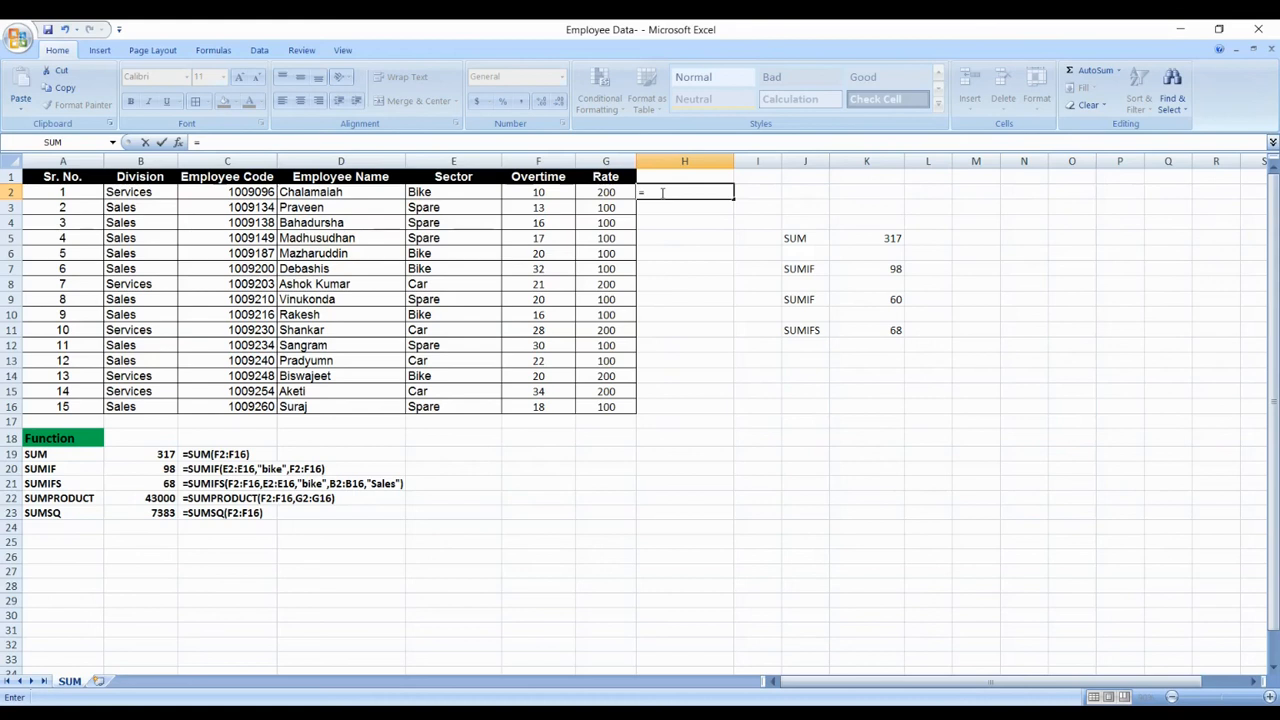
click(607, 191)
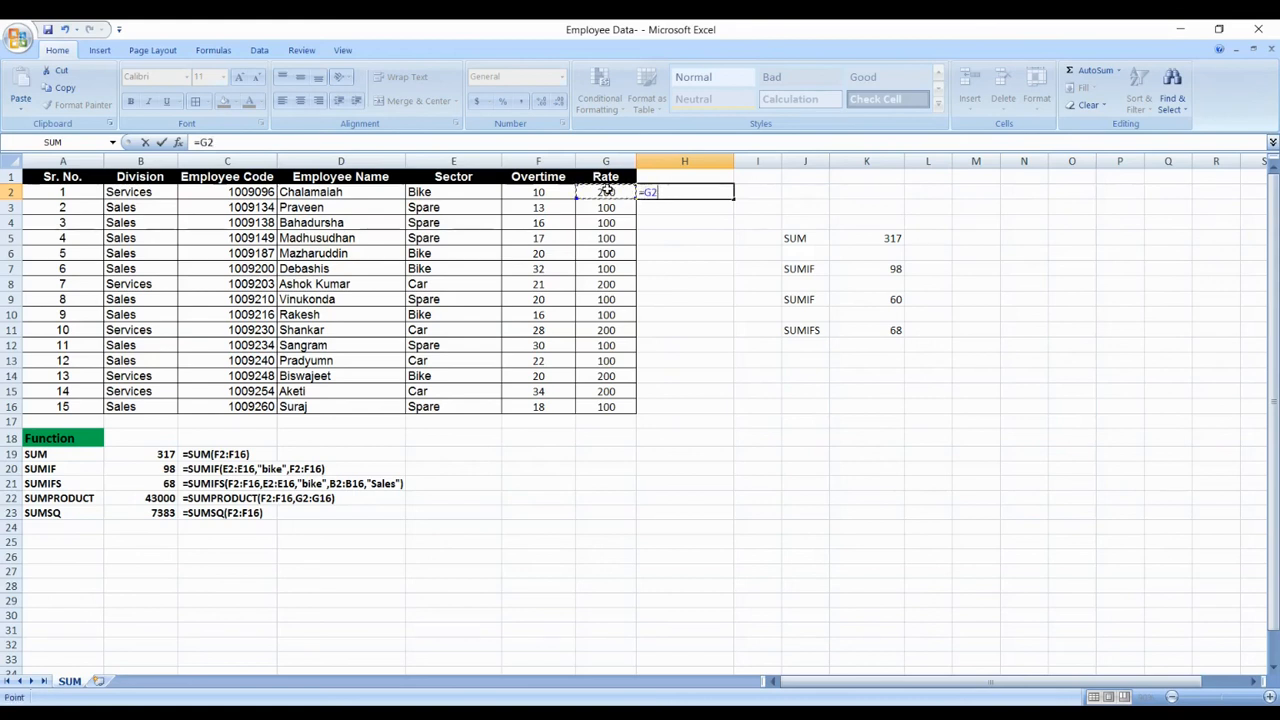
text(*)
click(544, 197)
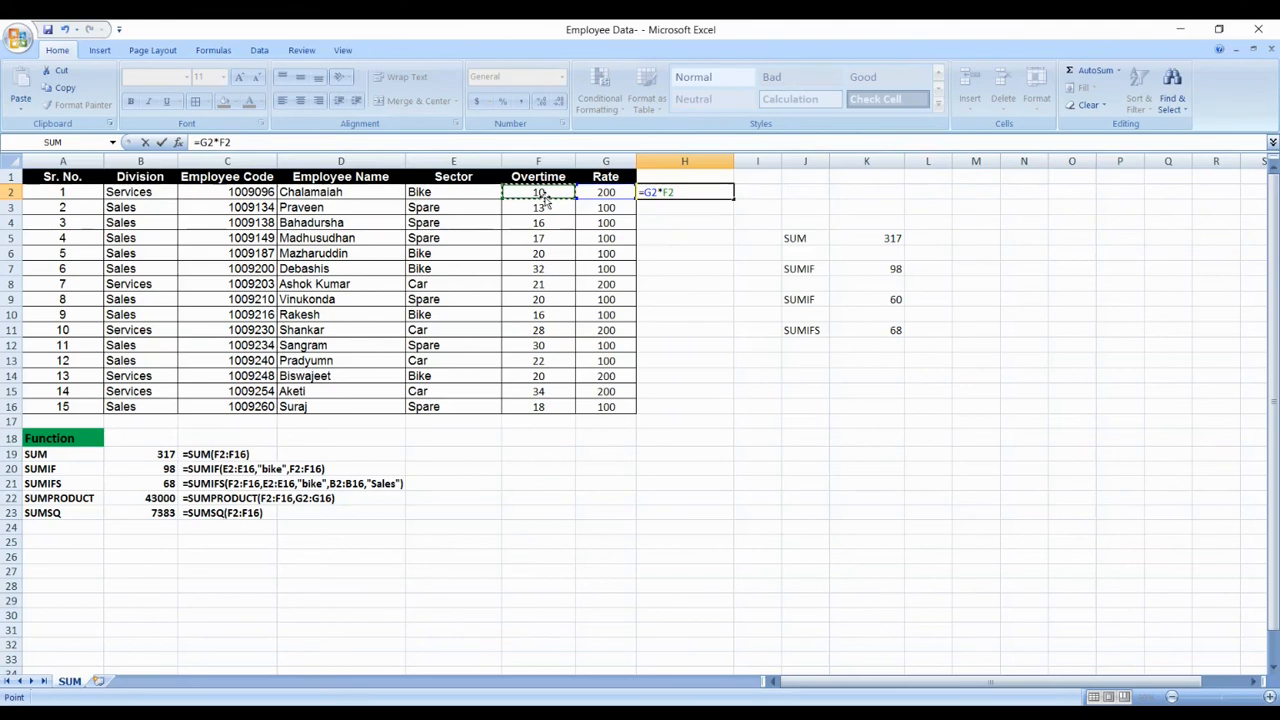
key(Return)
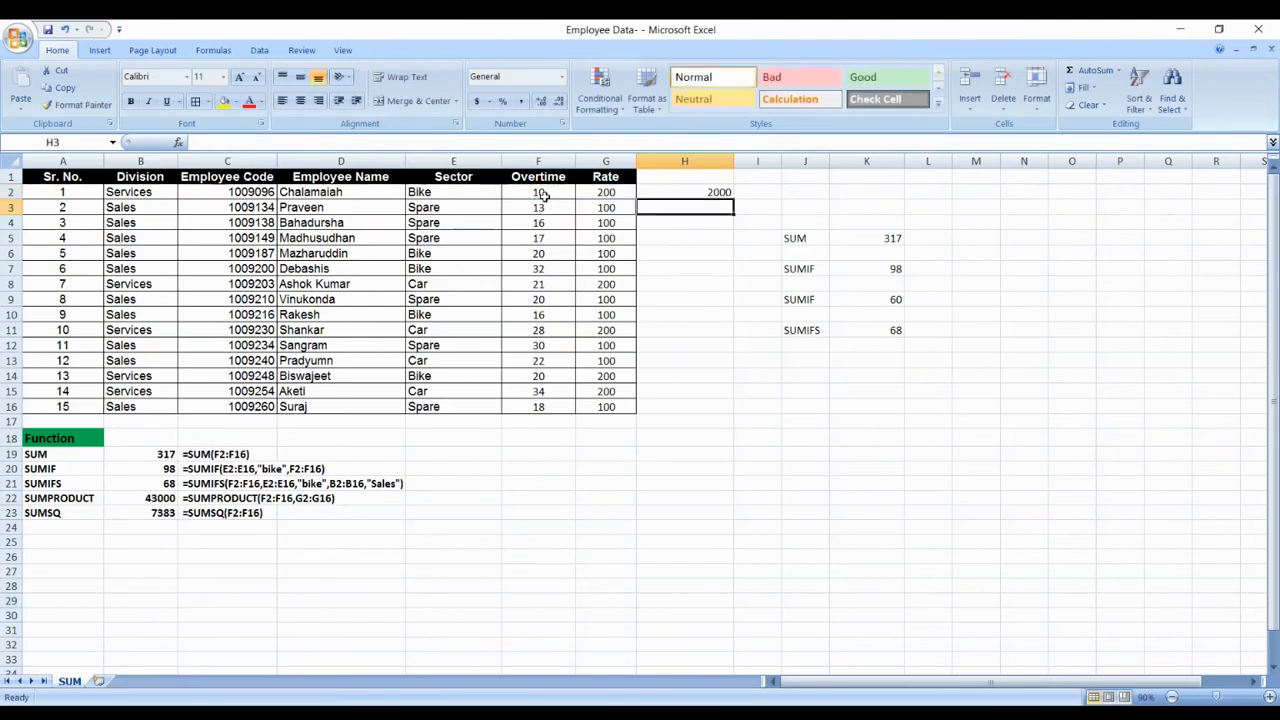
- Fill the H2 formula down to H16 and total the products with a SUM in cell H17
click(712, 192)
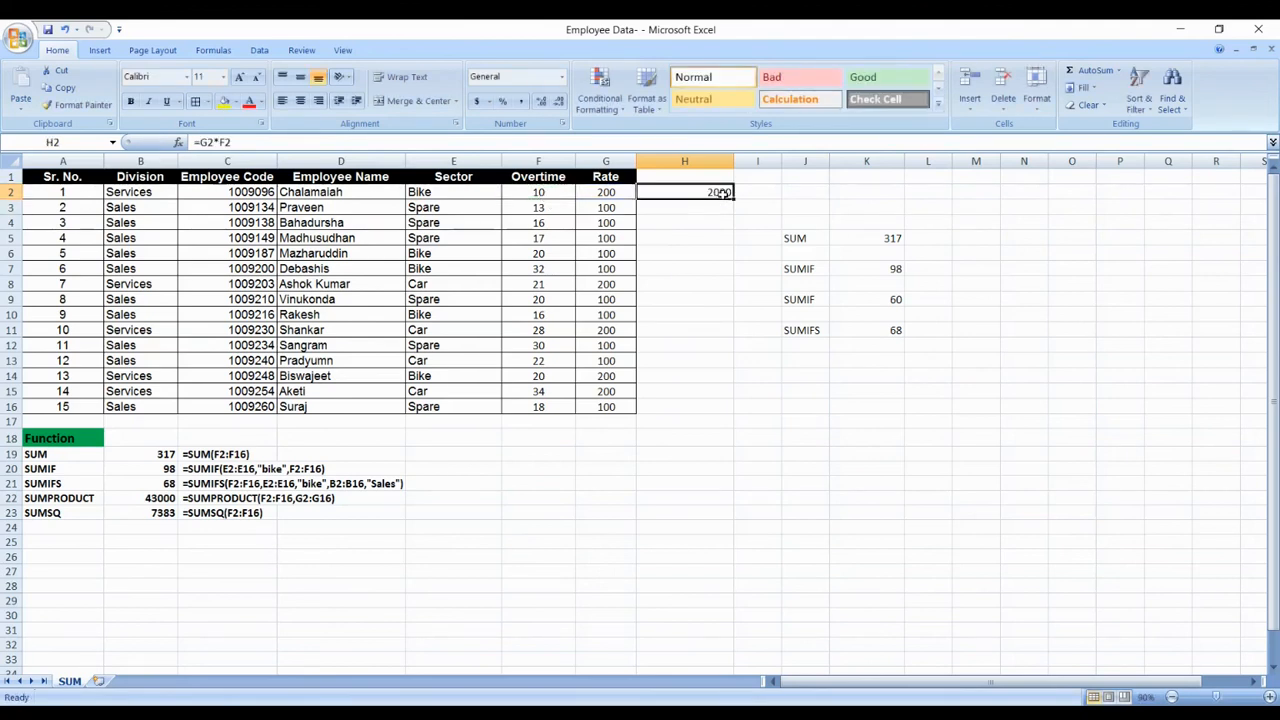
drag(733, 197, 728, 413)
click(699, 422)
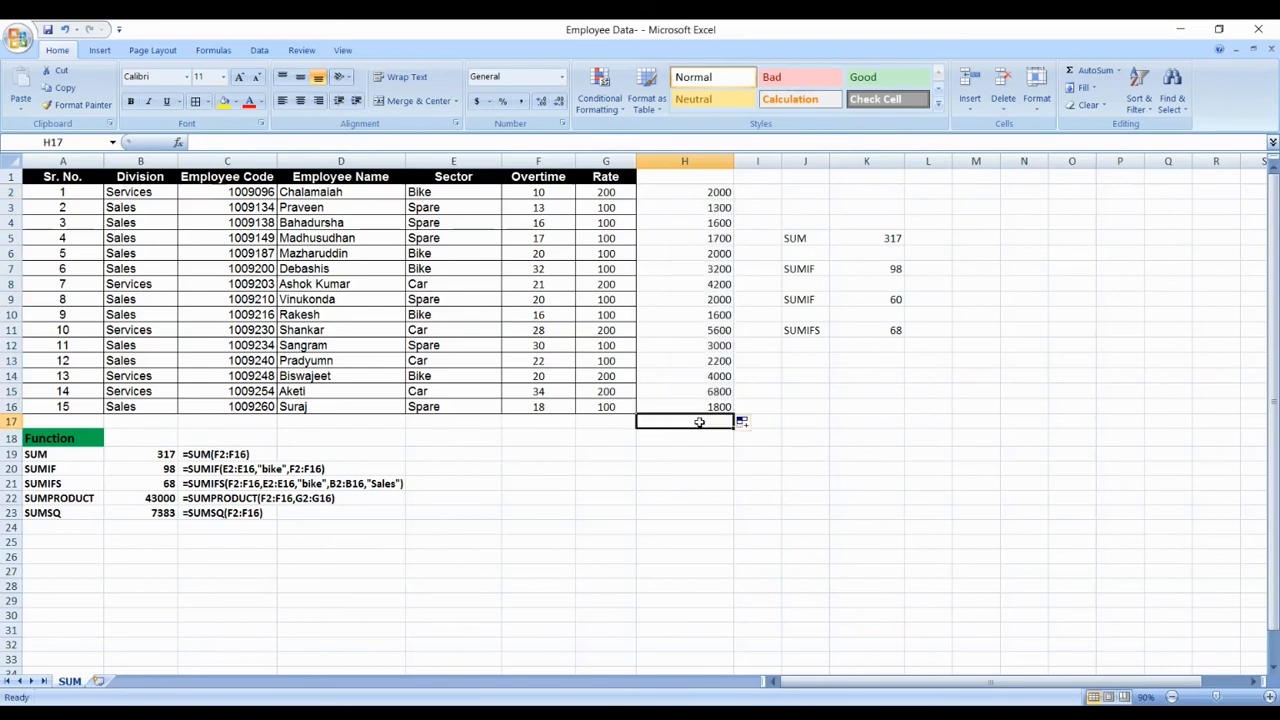
key(alt+equal)
key(Return)
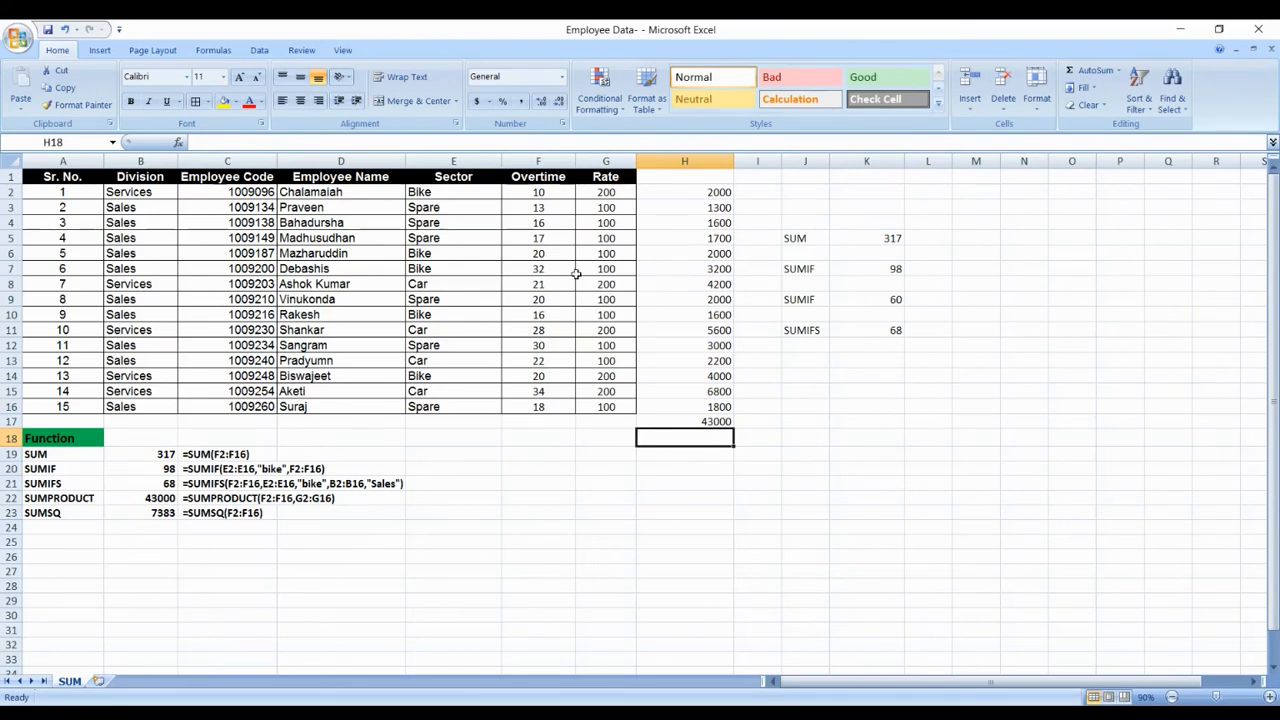
drag(556, 224, 553, 207)
click(549, 190)
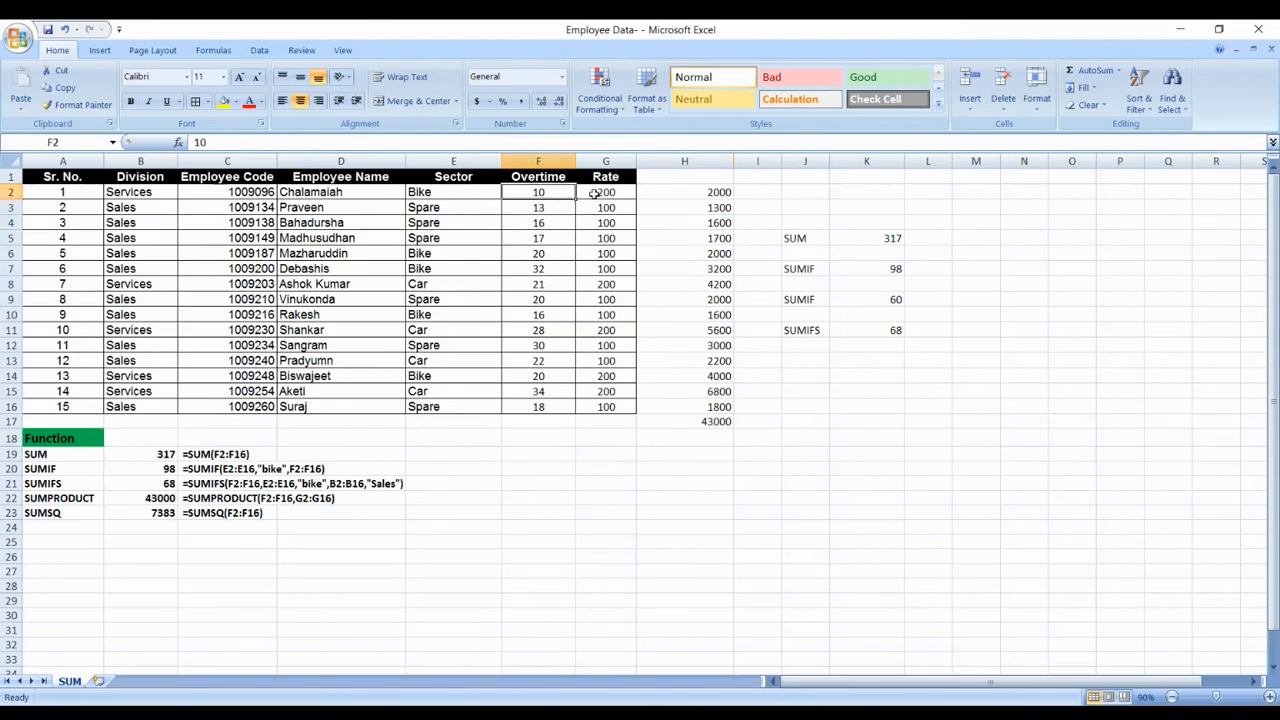
click(613, 193)
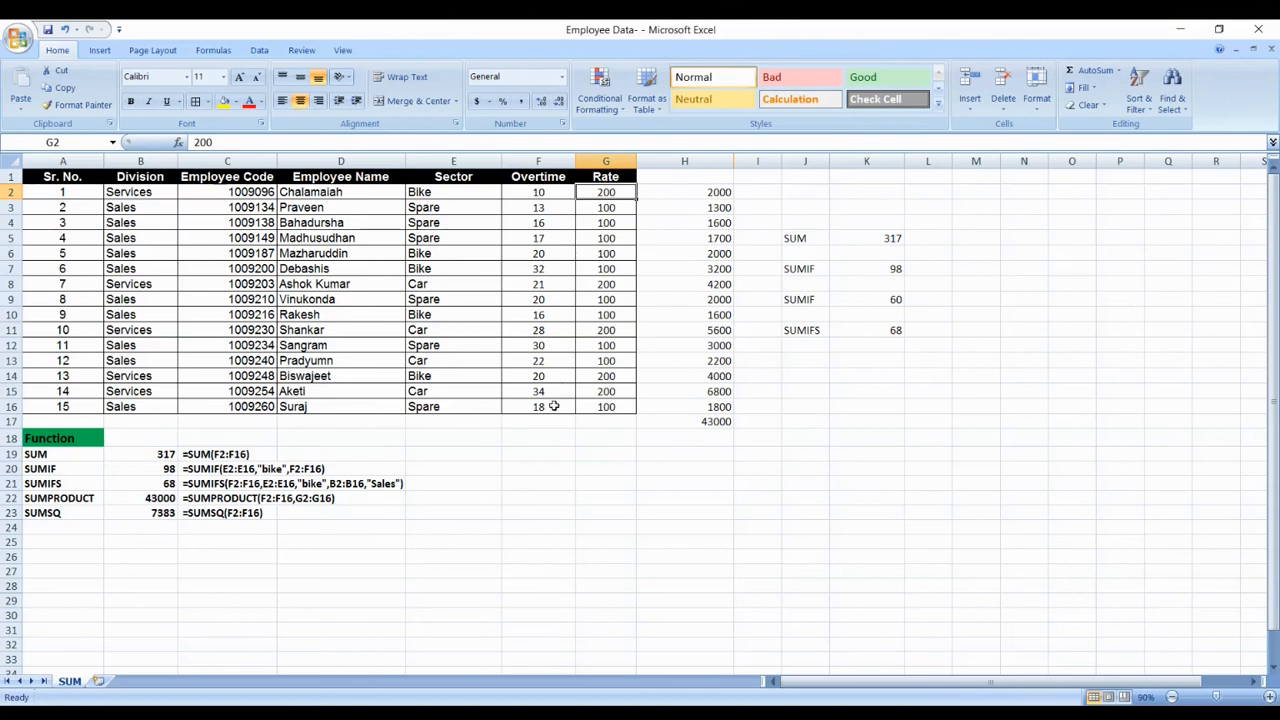
- Enter the label SUMPRODUCT in cell J13 and widen column J to fit it
click(803, 359)
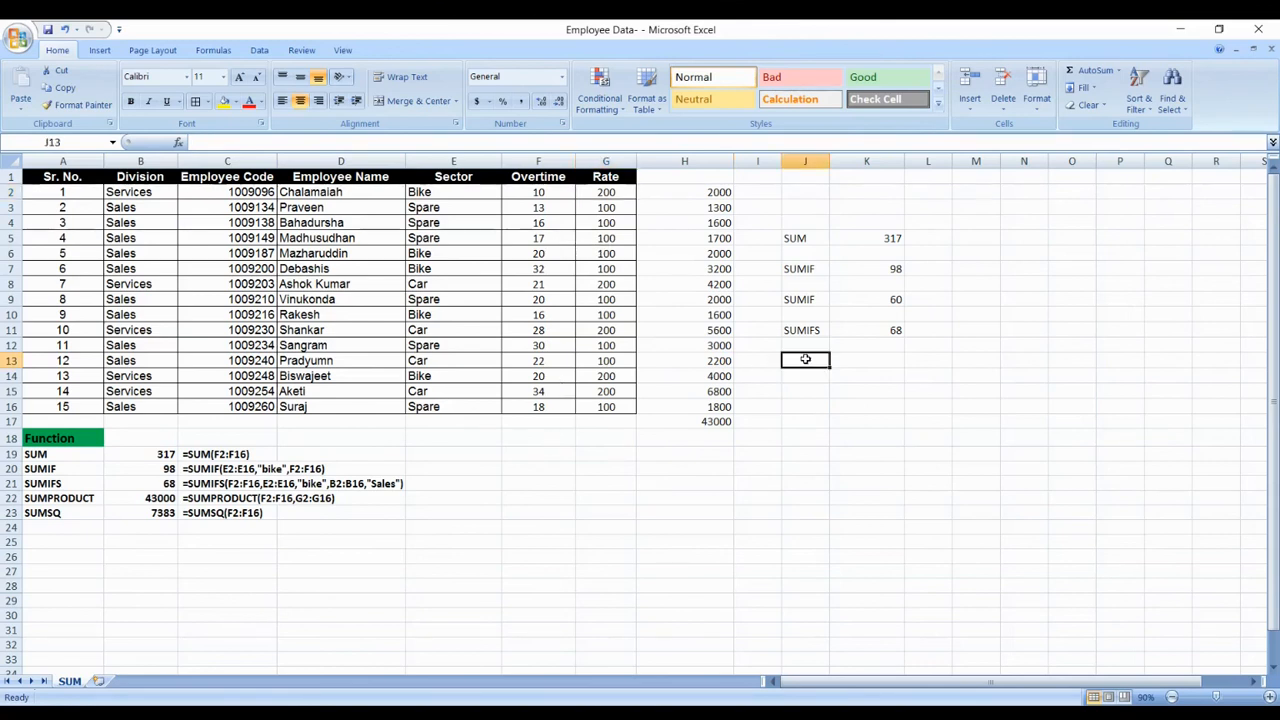
text(S)
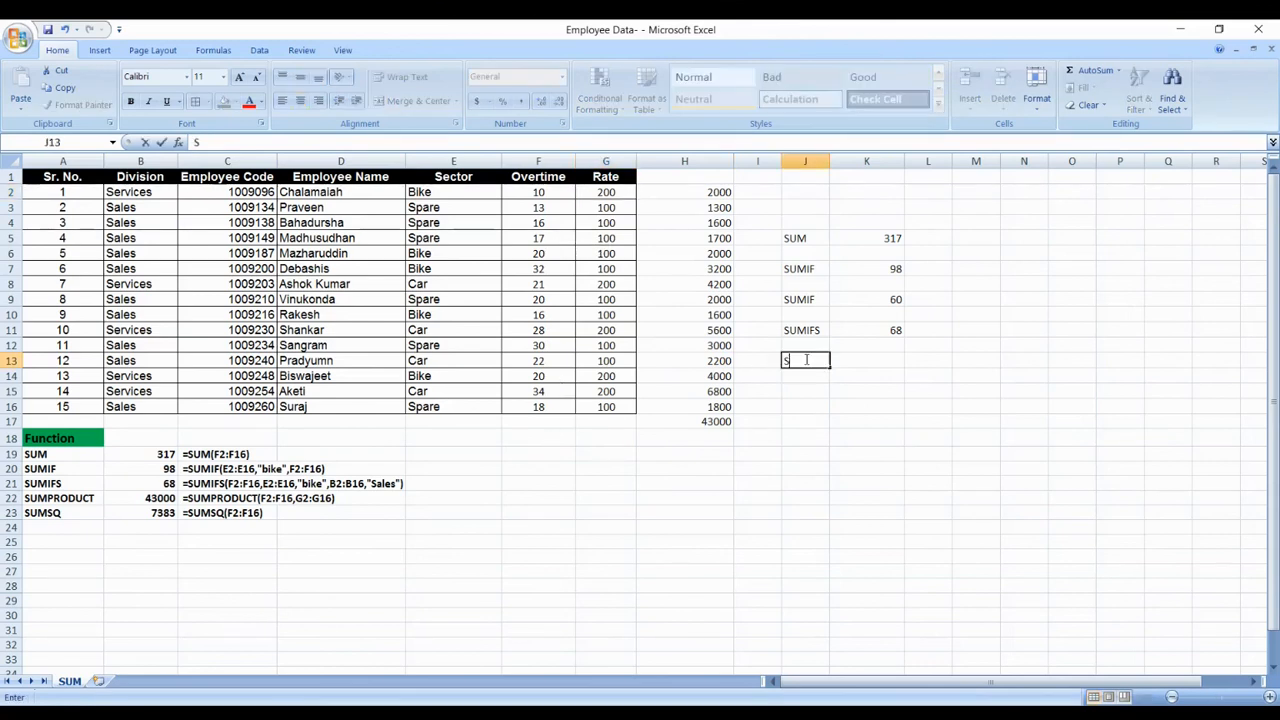
text(UMPROD)
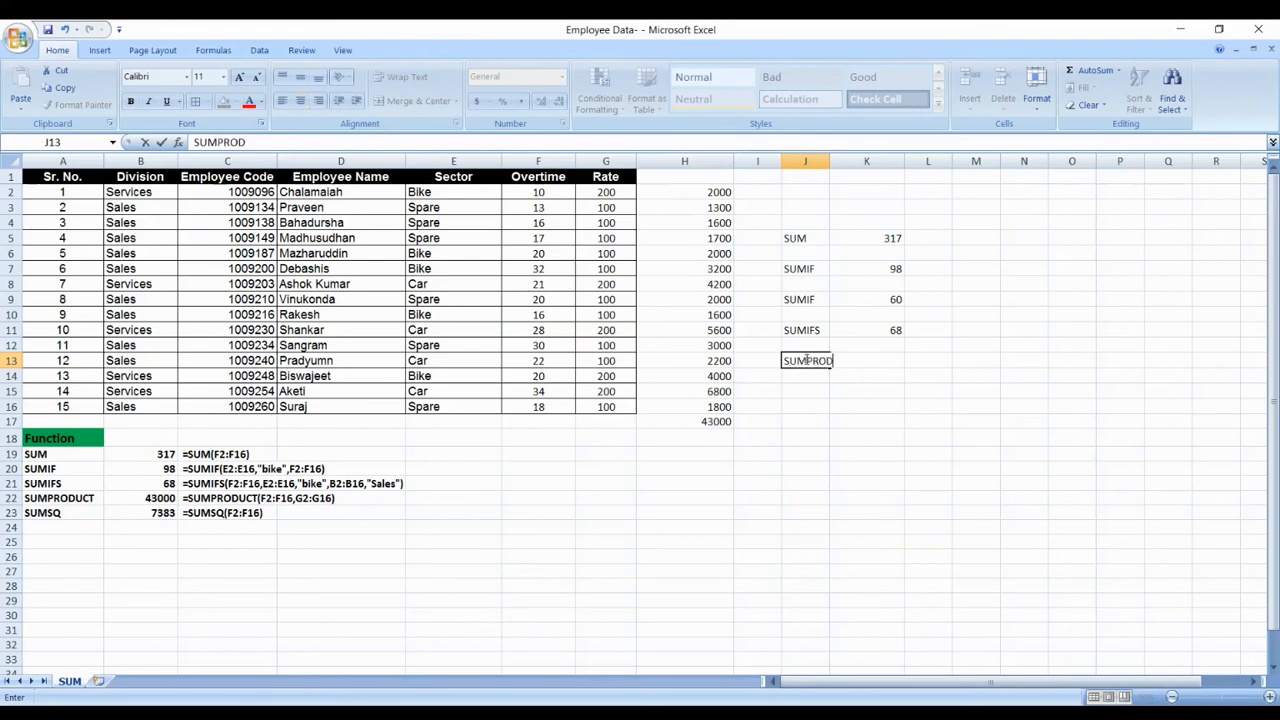
text(UCT)
key(Return)
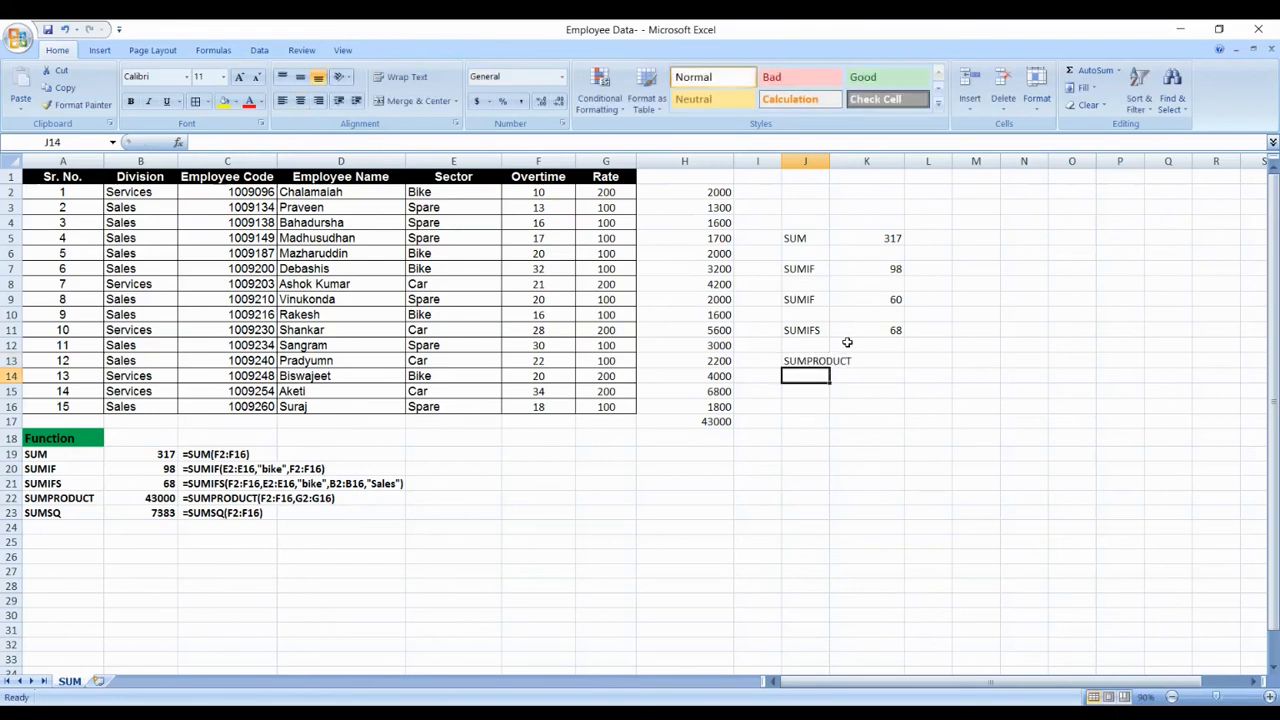
click(827, 177)
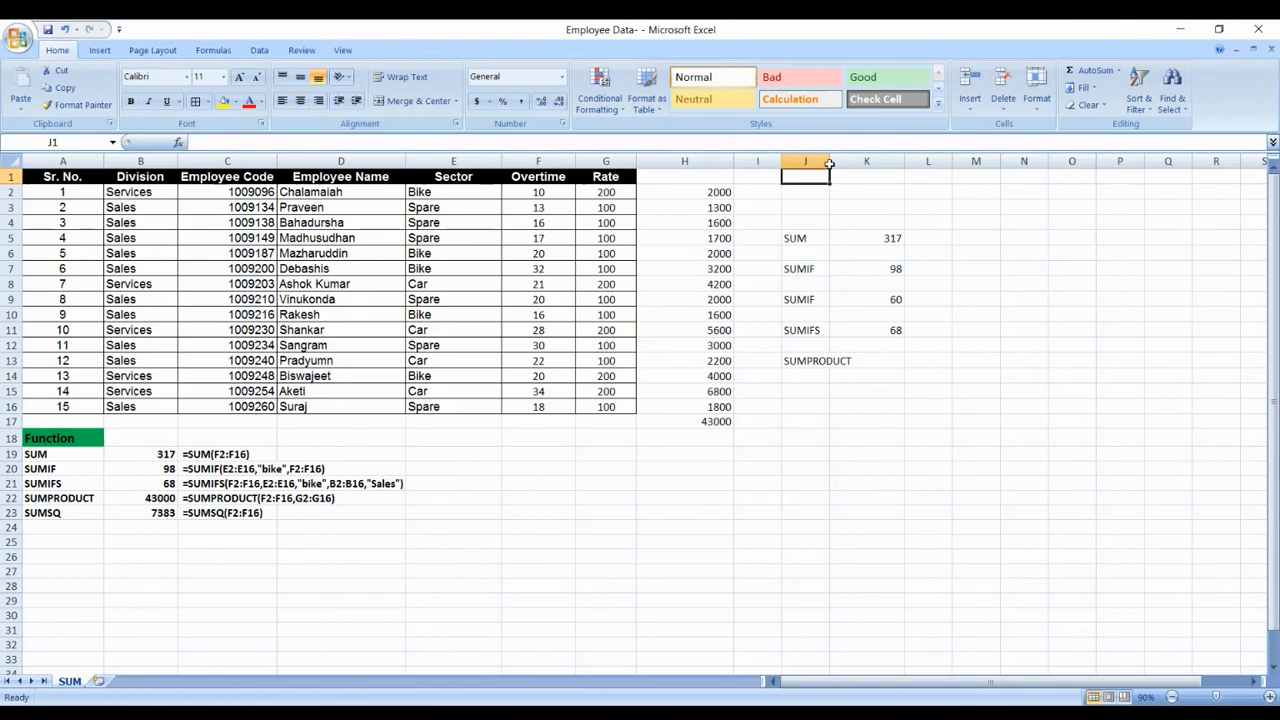
drag(829, 161, 867, 161)
- Enter the formula =SUMPRODUCT(F2:F16,G2:G16) in cell K13 to sum the products of the Overtime and Rate columns
click(901, 358)
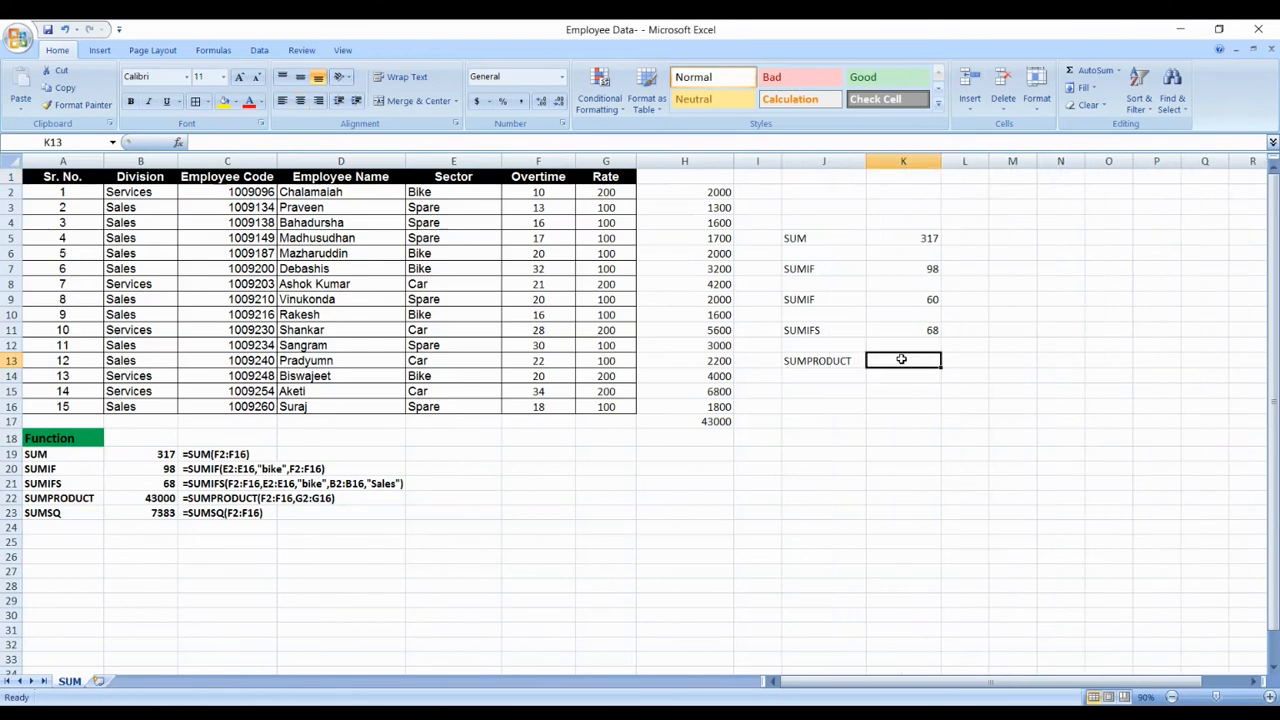
text(=)
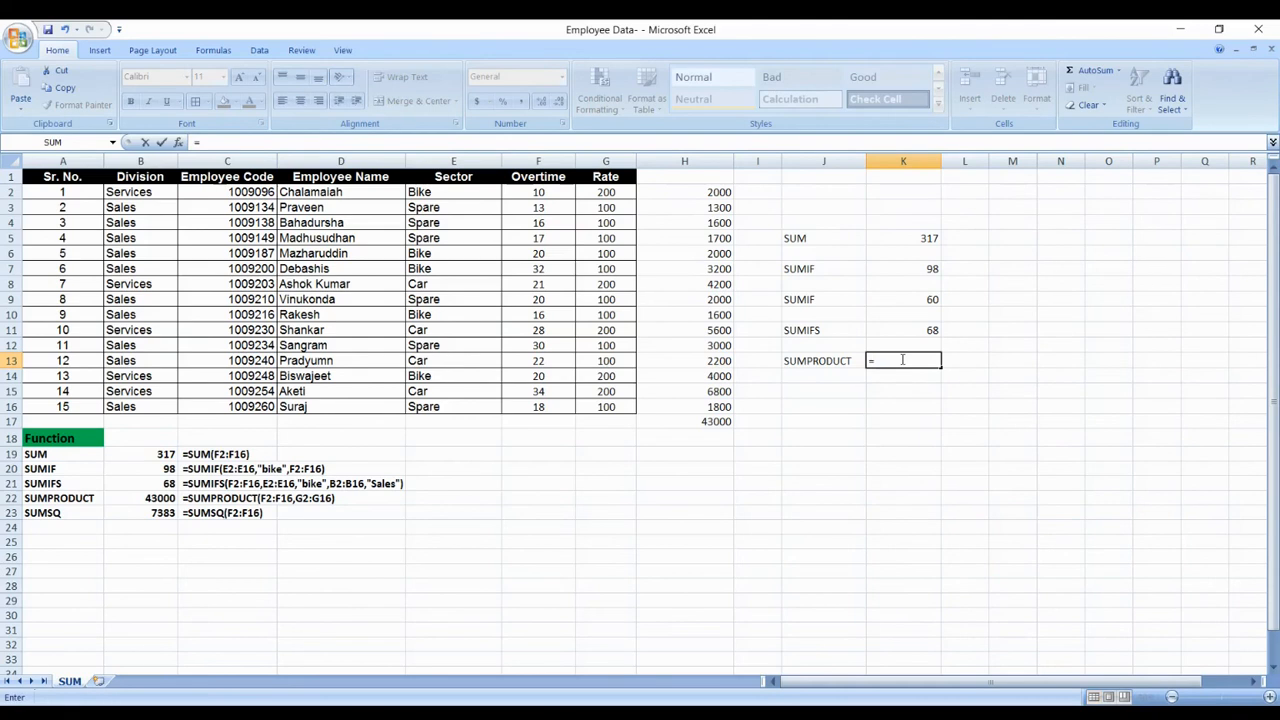
text(SUMPROD)
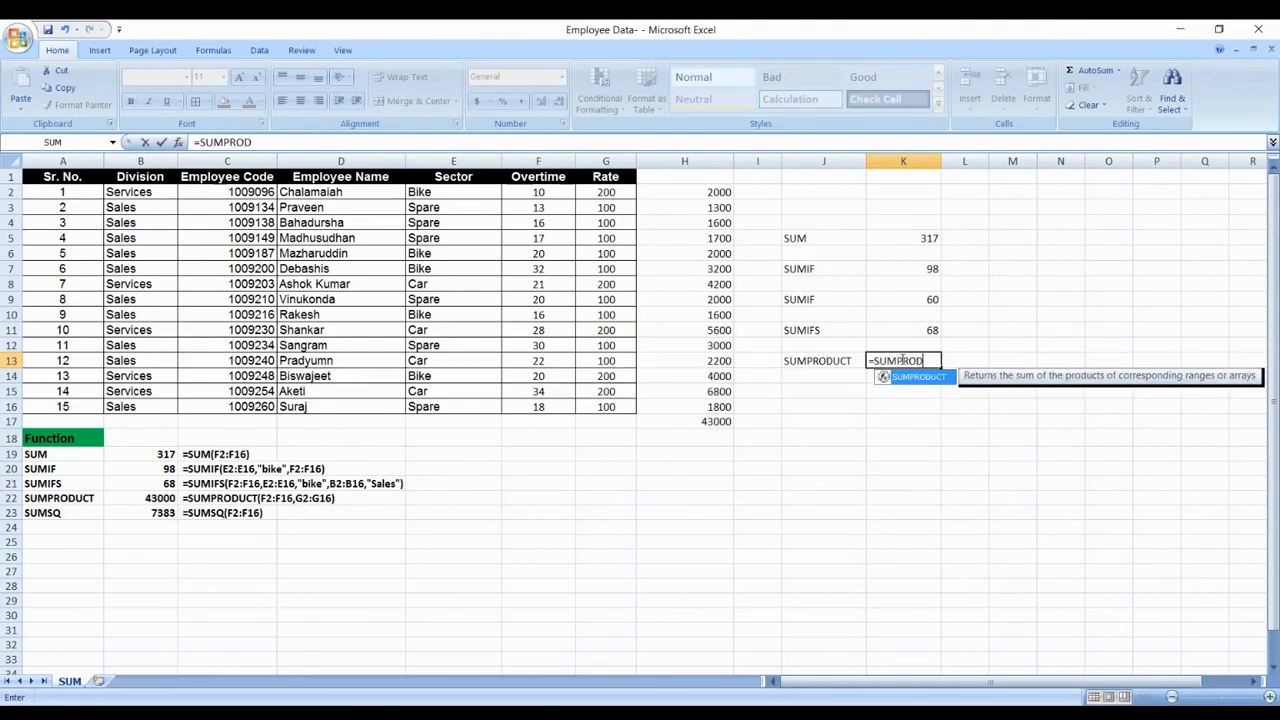
text(UCT()
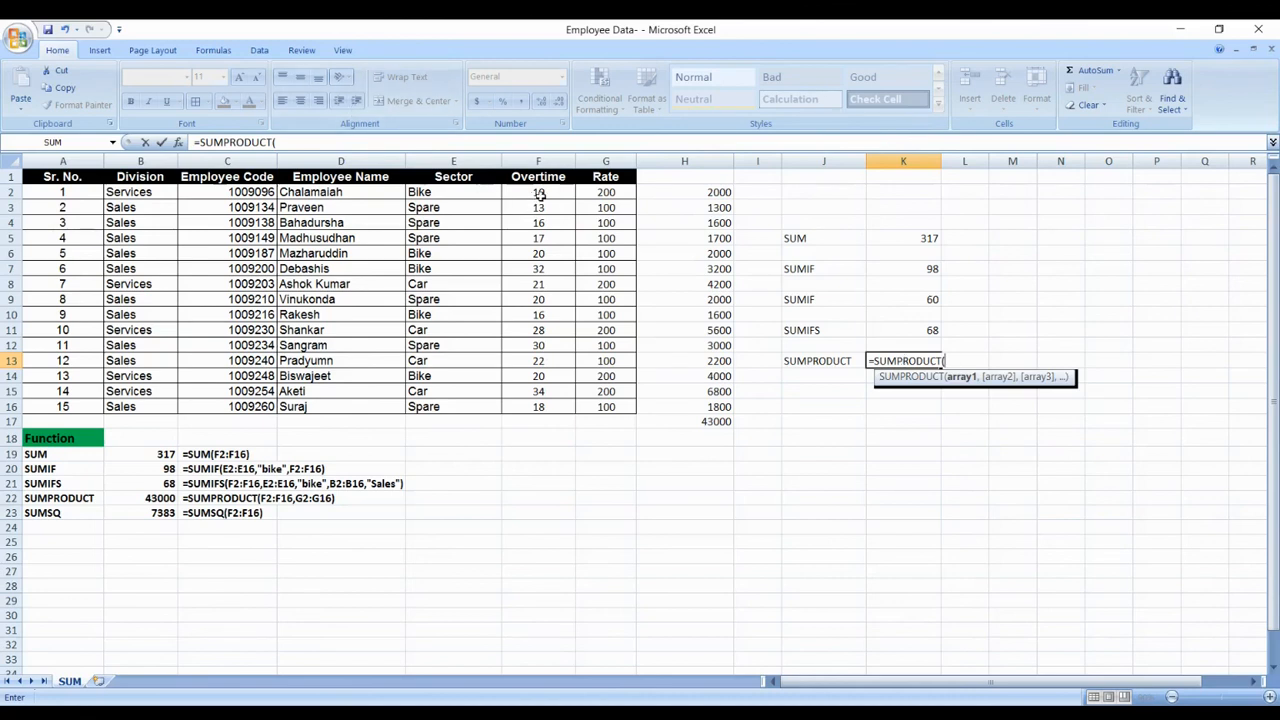
drag(540, 193, 546, 415)
text(,)
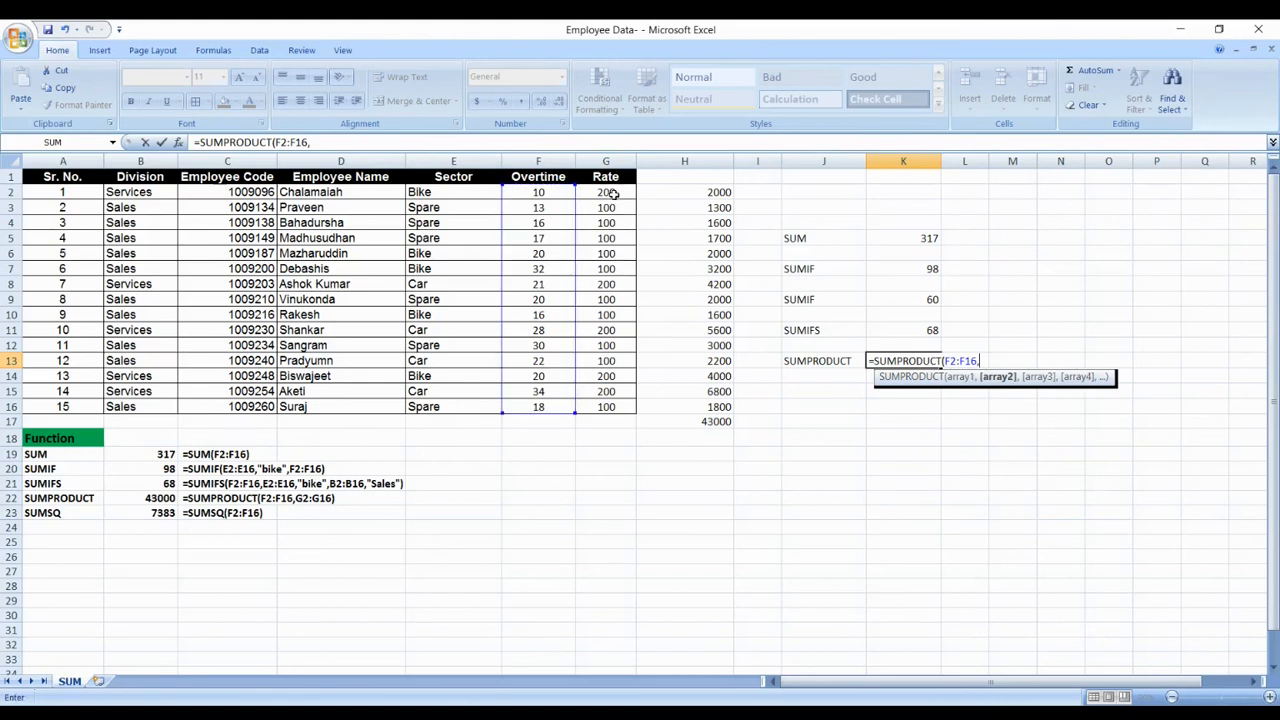
drag(612, 191, 608, 407)
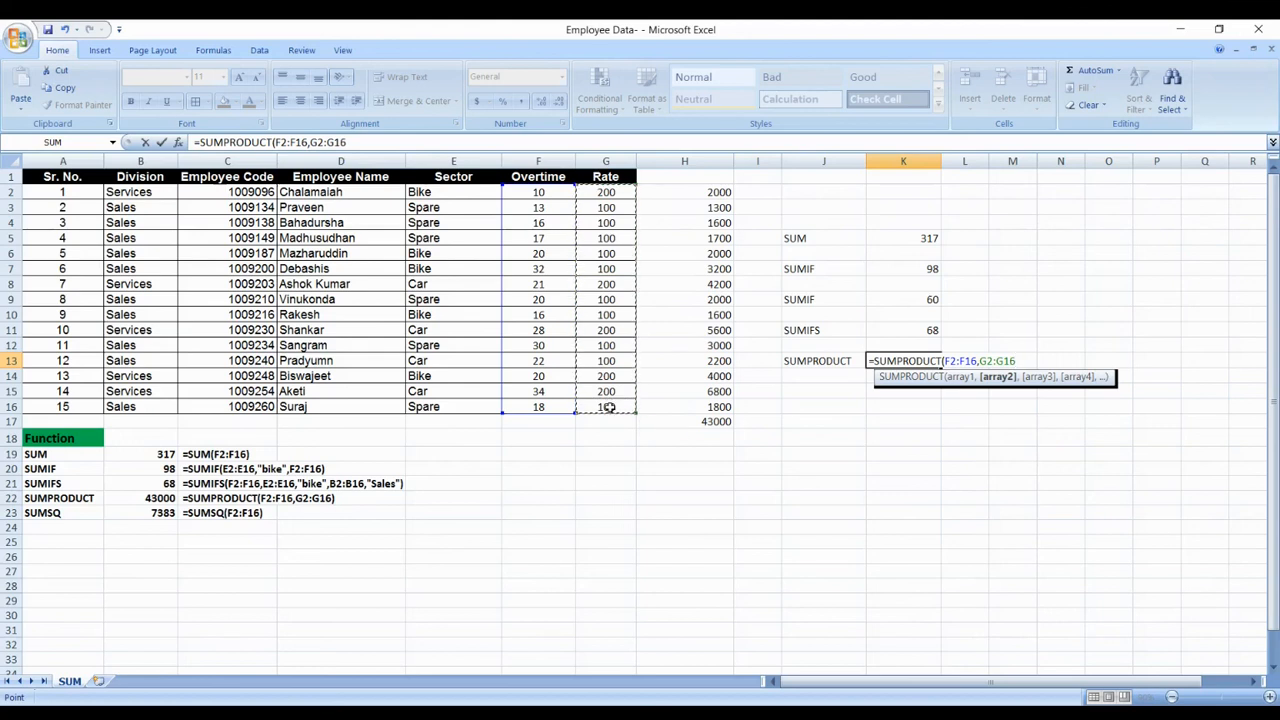
text())
key(Return)
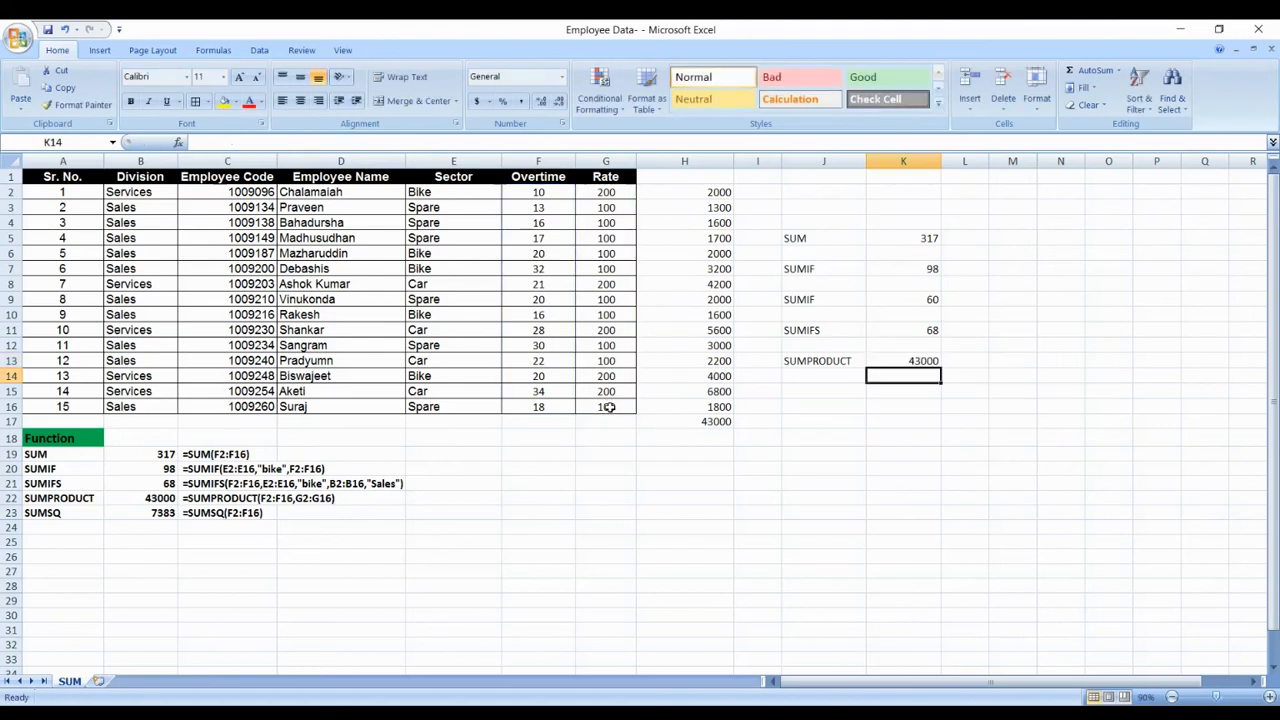
click(930, 358)
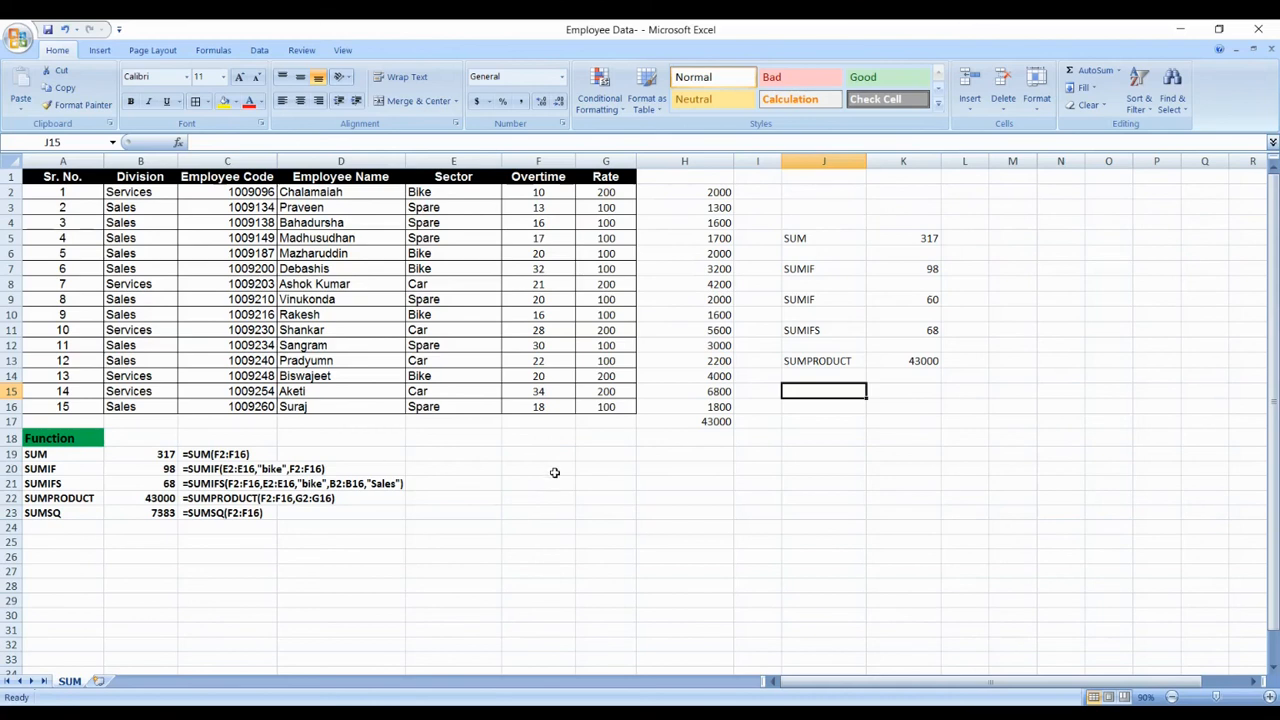
- Clear the products and their total in H2:H17 and enter =F2*F2 in cell H2 to square the first employee's Overtime
drag(717, 193, 717, 423)
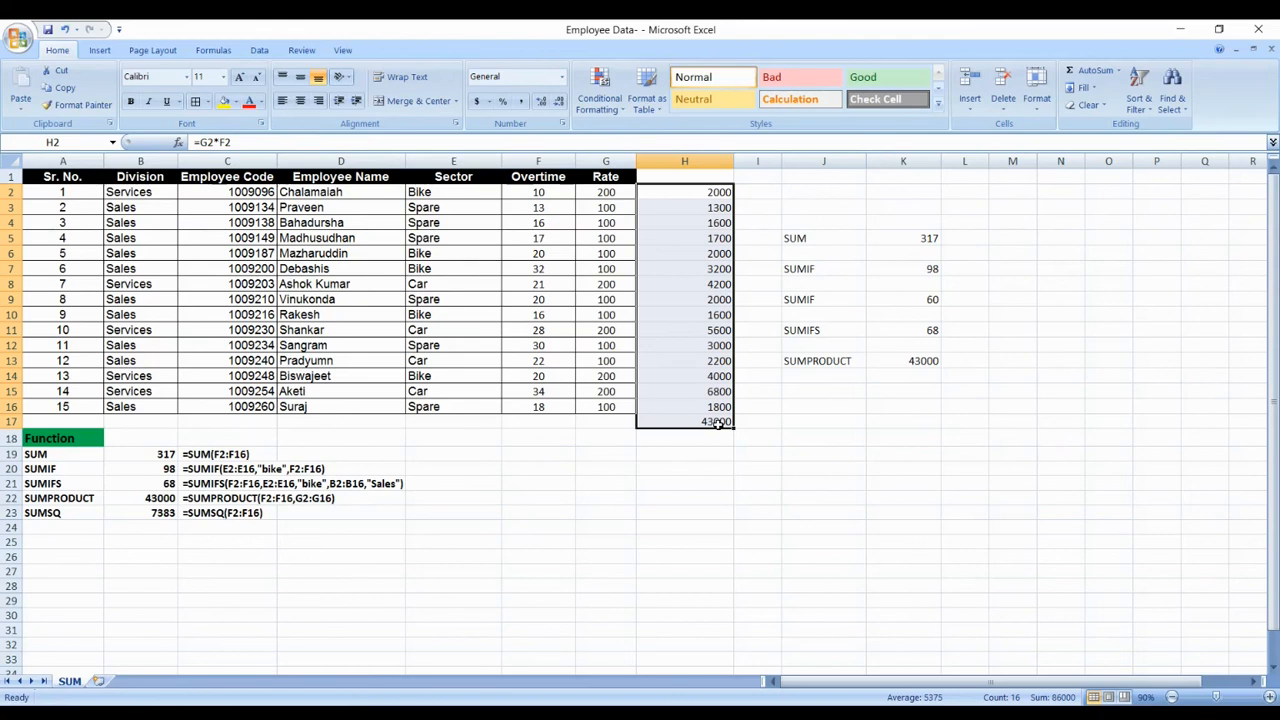
key(Delete)
click(654, 190)
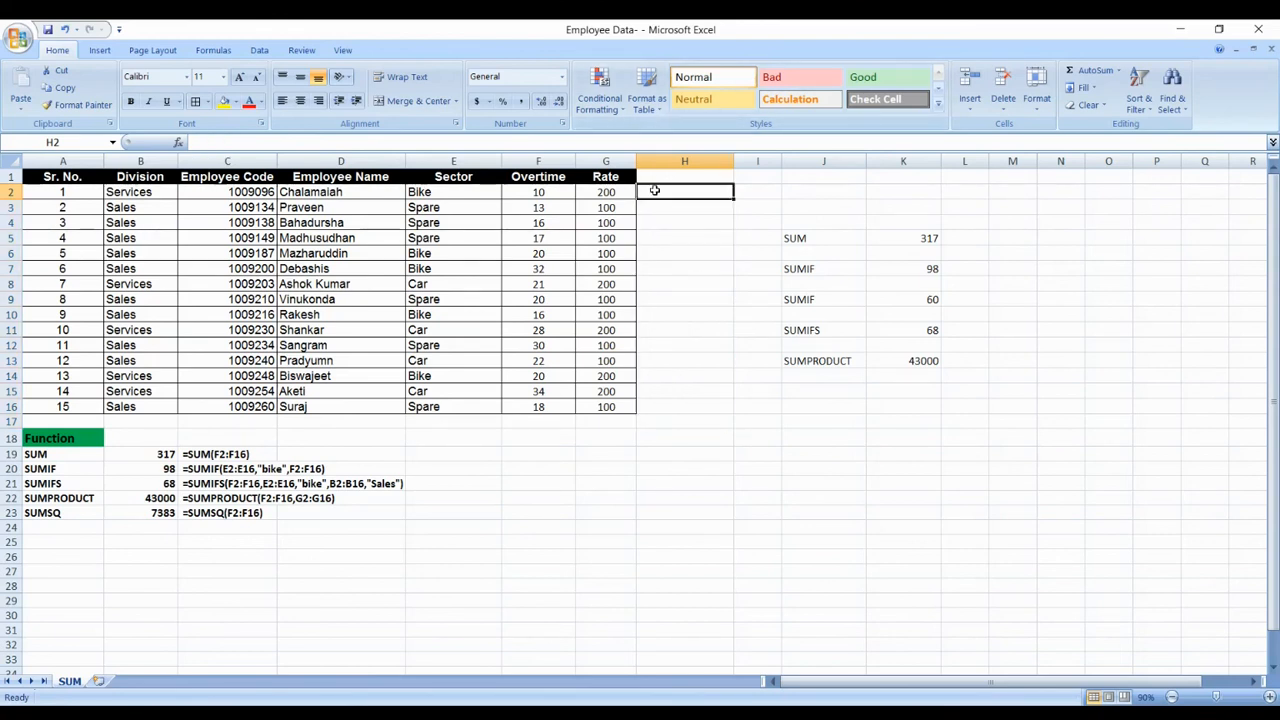
text(=)
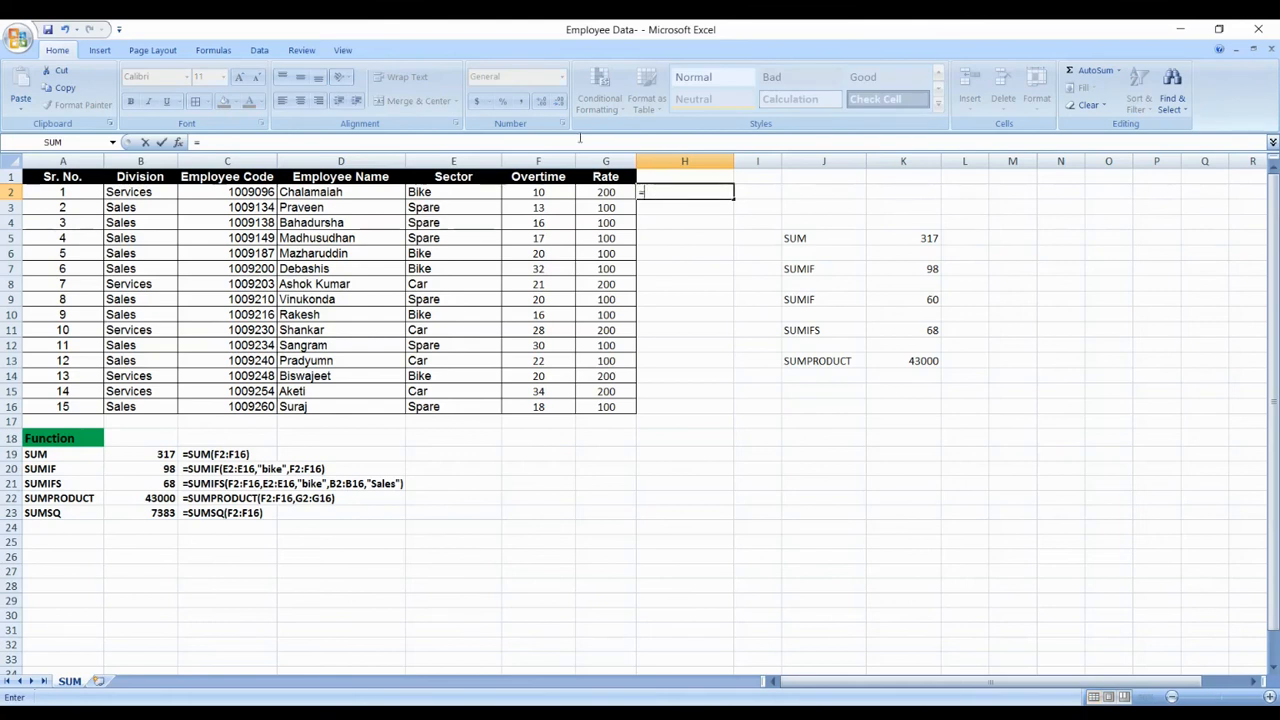
click(541, 192)
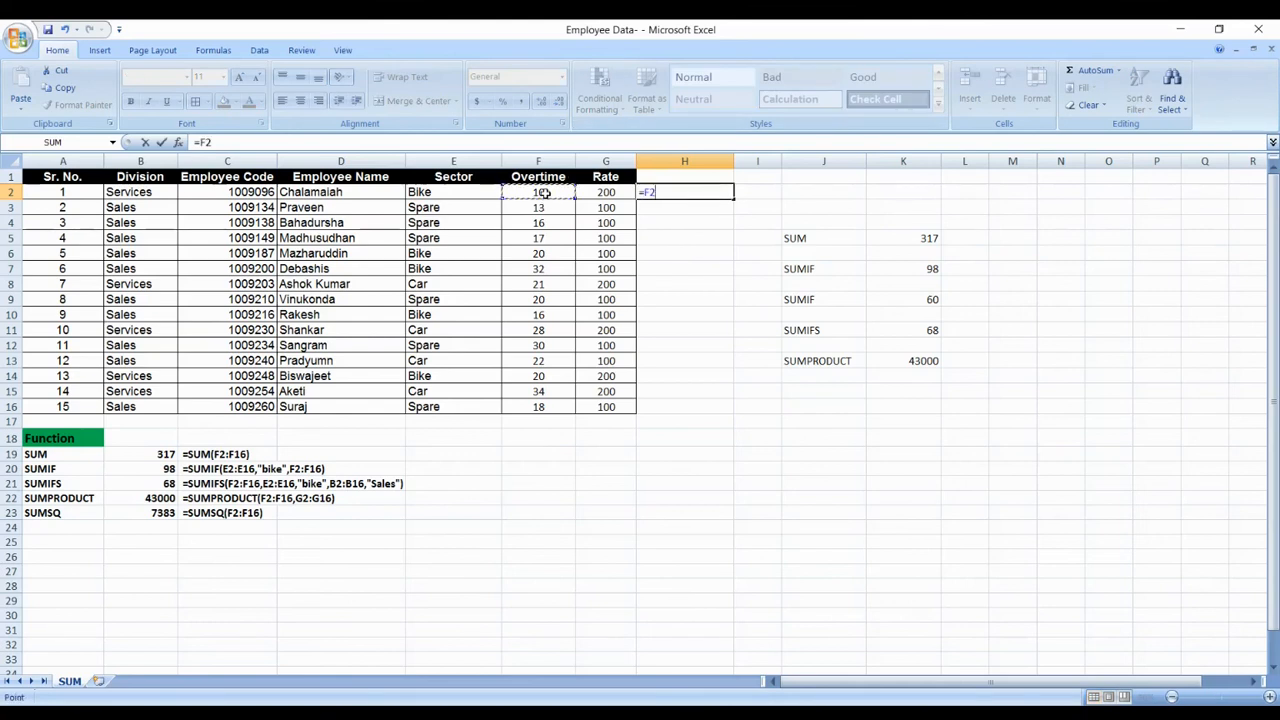
text(*)
text(F2)
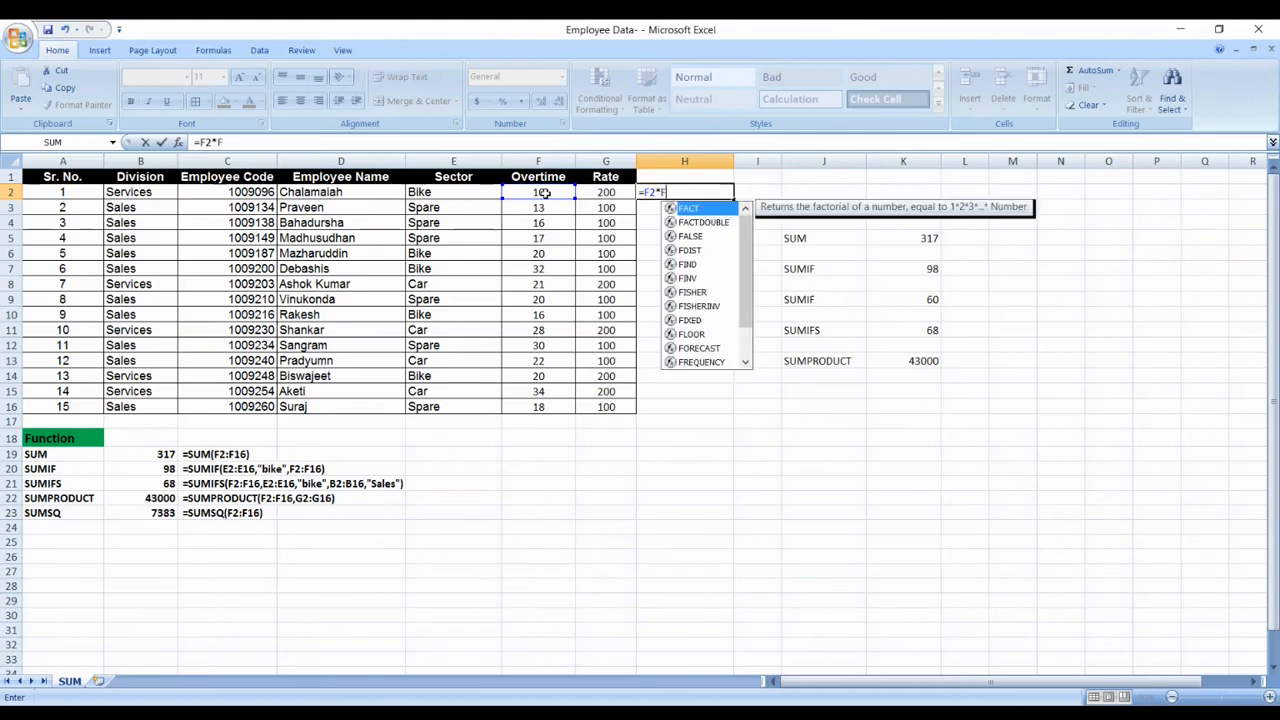
key(Return)
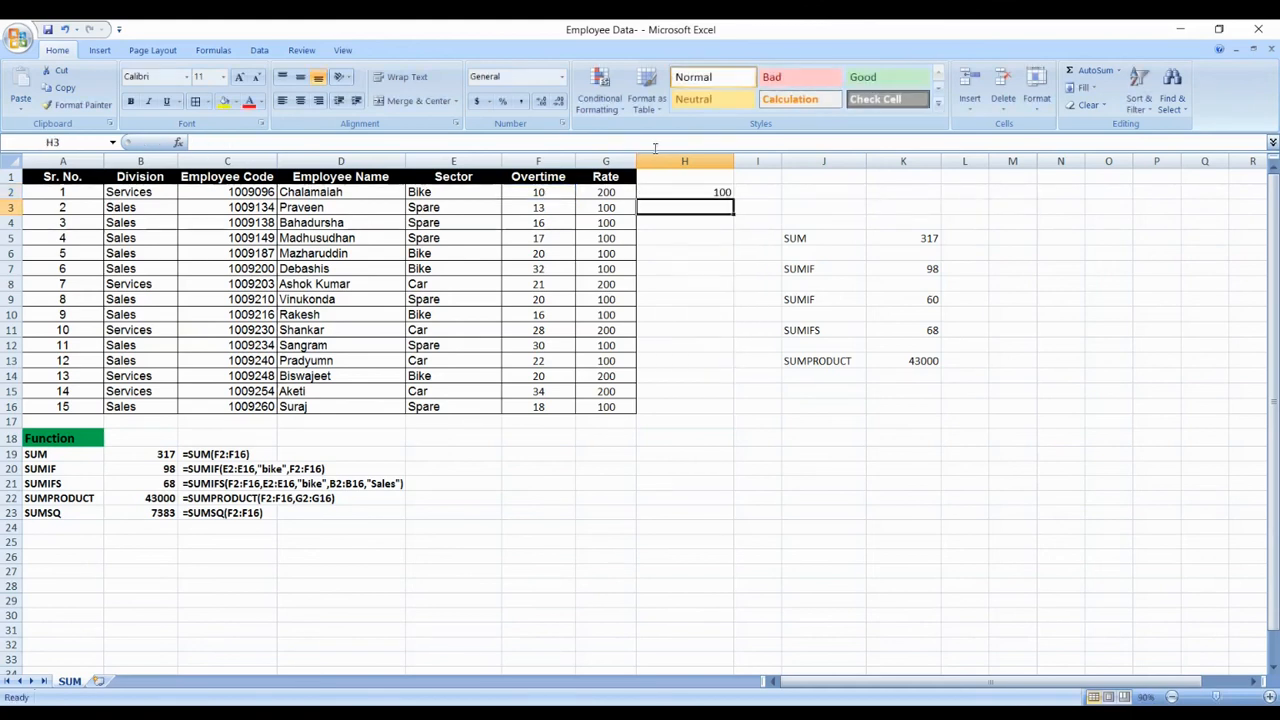
- Fill the H2 squaring formula down to H16 and total the squares with =SUM(H2:H16) in cell H17
click(723, 192)
drag(733, 199, 706, 415)
click(693, 424)
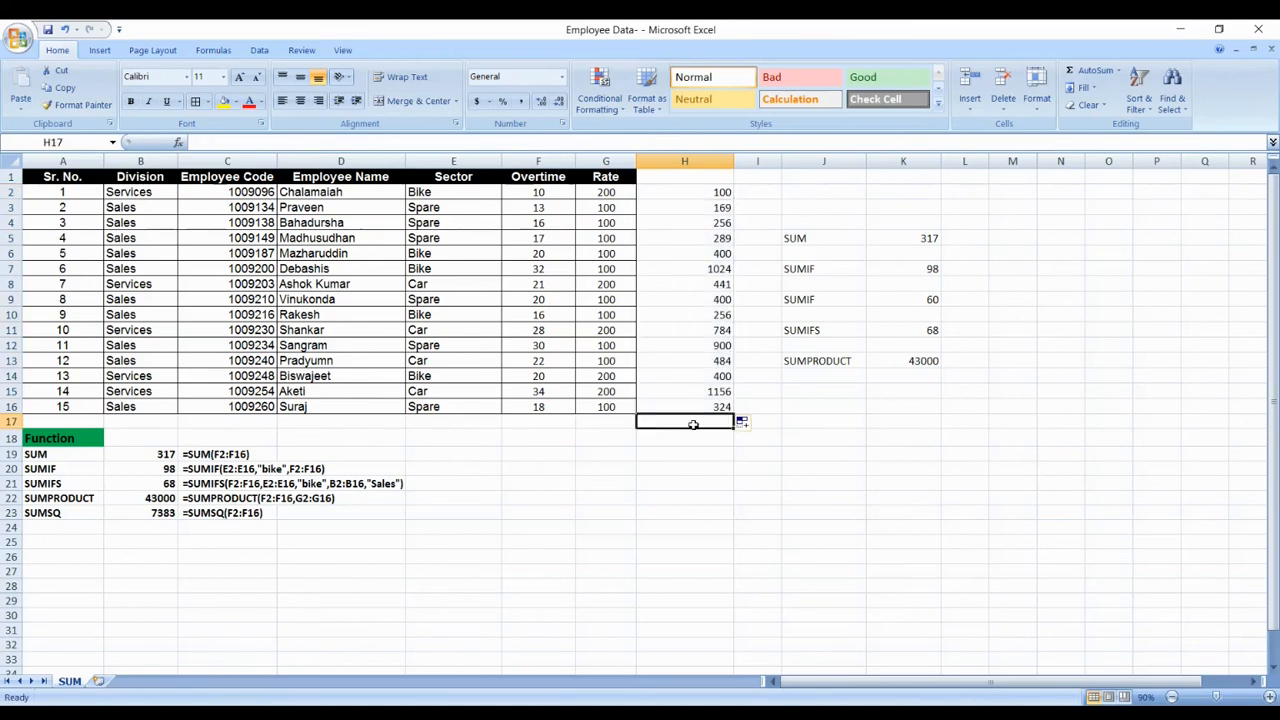
key(alt+equal)
key(Return)
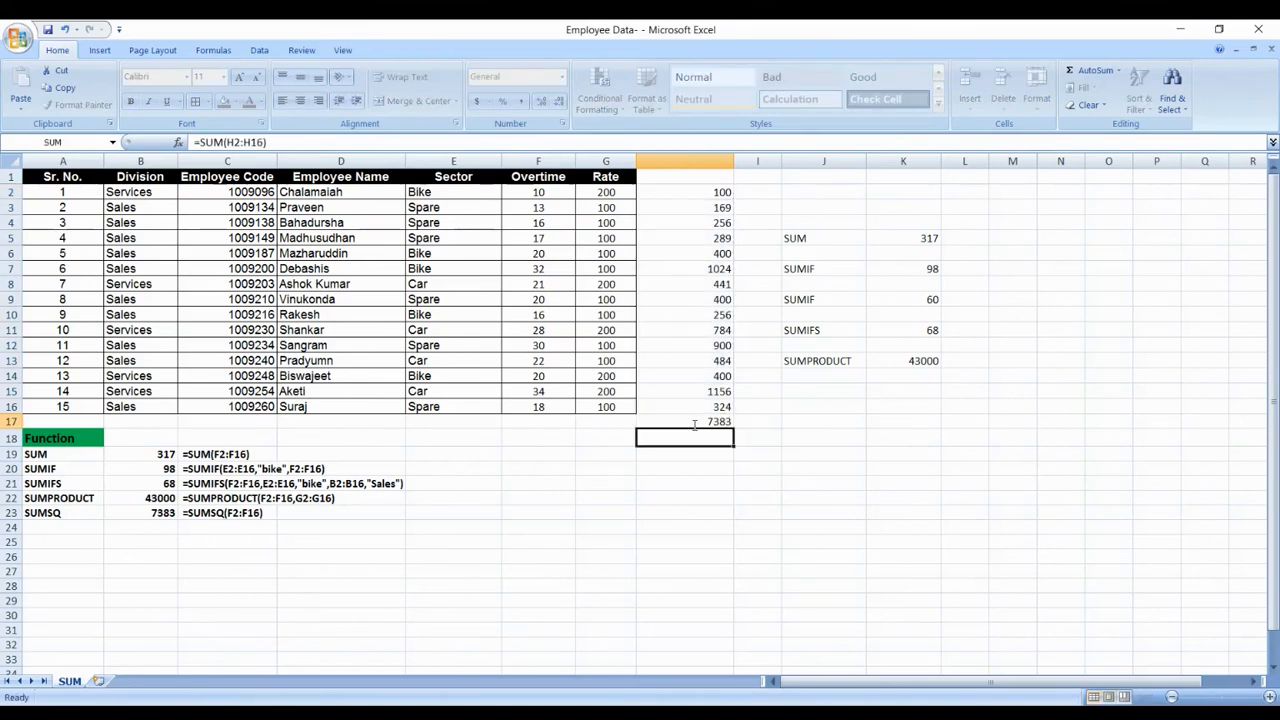
click(816, 467)
- Enter the label SUMSQ in cell J15, below the SUMPRODUCT label
click(833, 392)
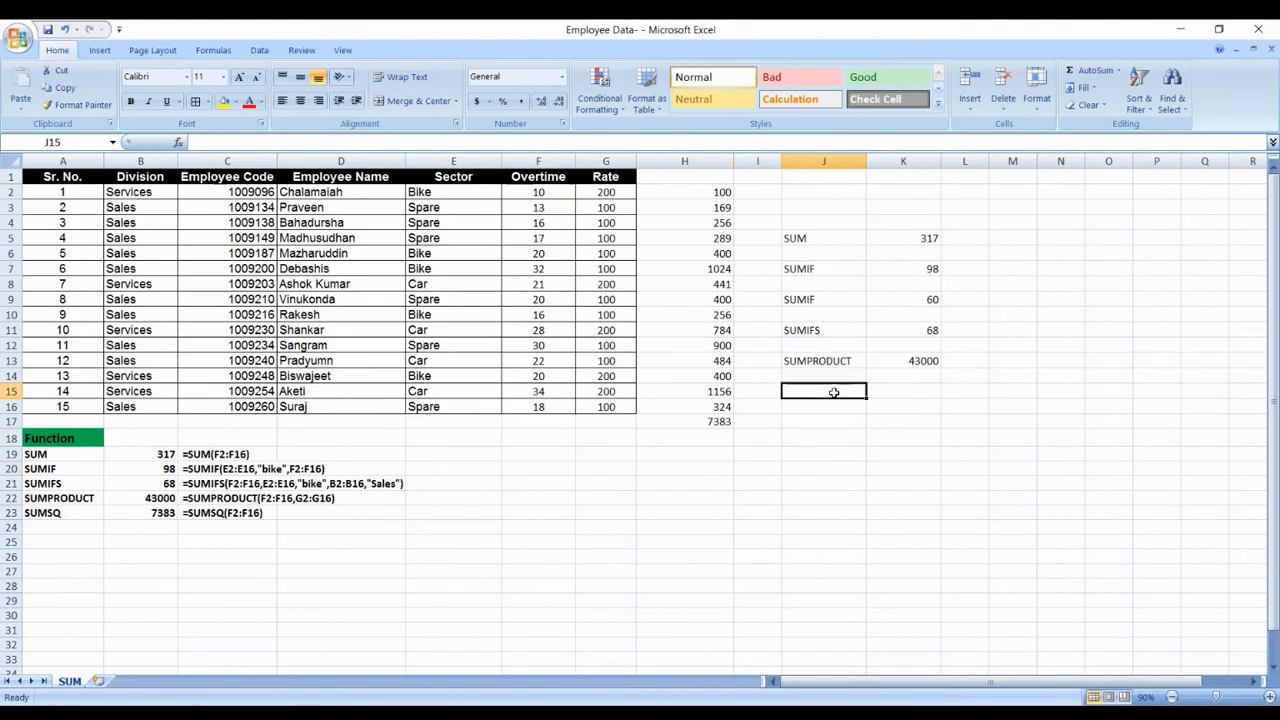
text(SUM)
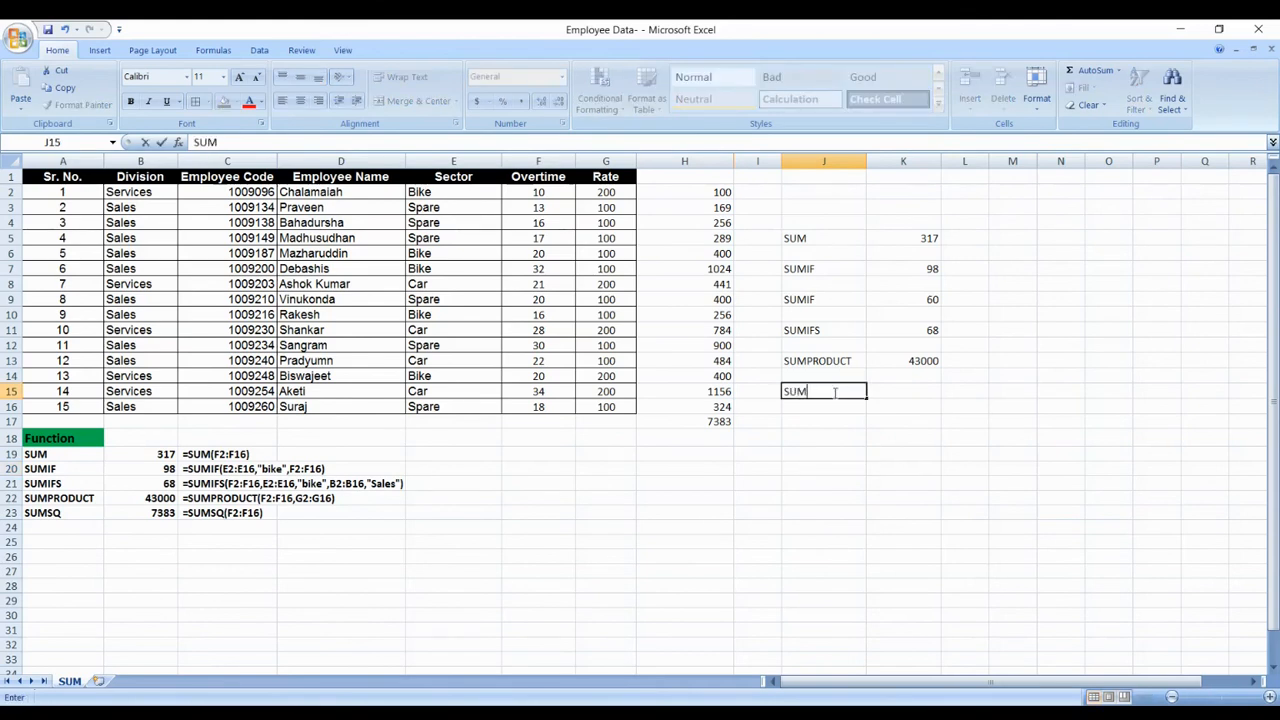
text(SQ)
key(Tab)
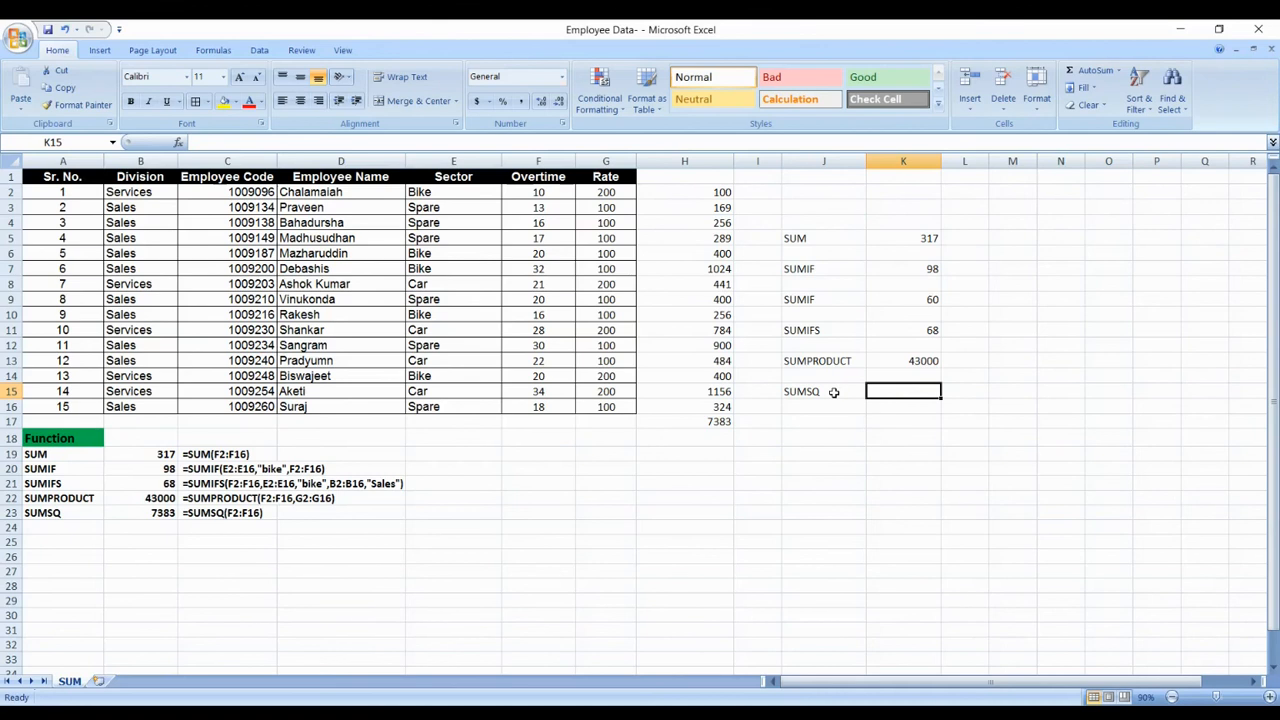
- Enter the formula =SUMSQ(F2:F16) in cell K15 to sum the squares of the Overtime values
text(=SUM)
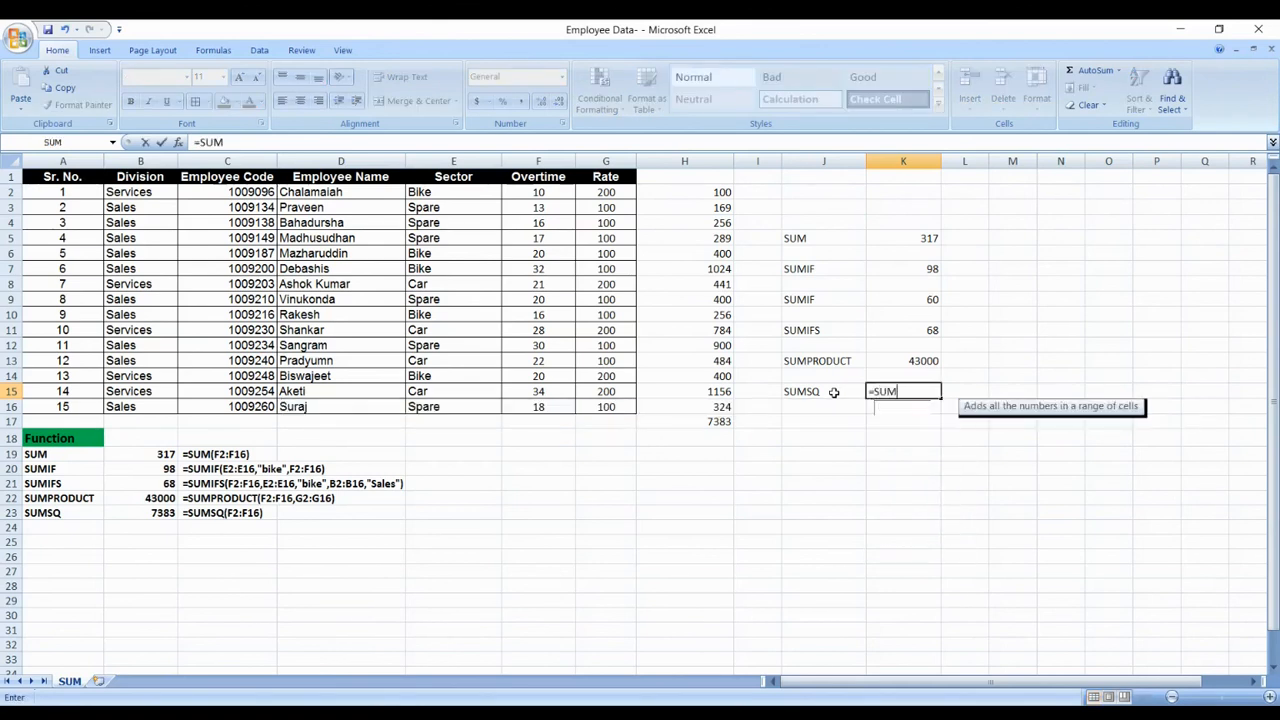
text(SQ()
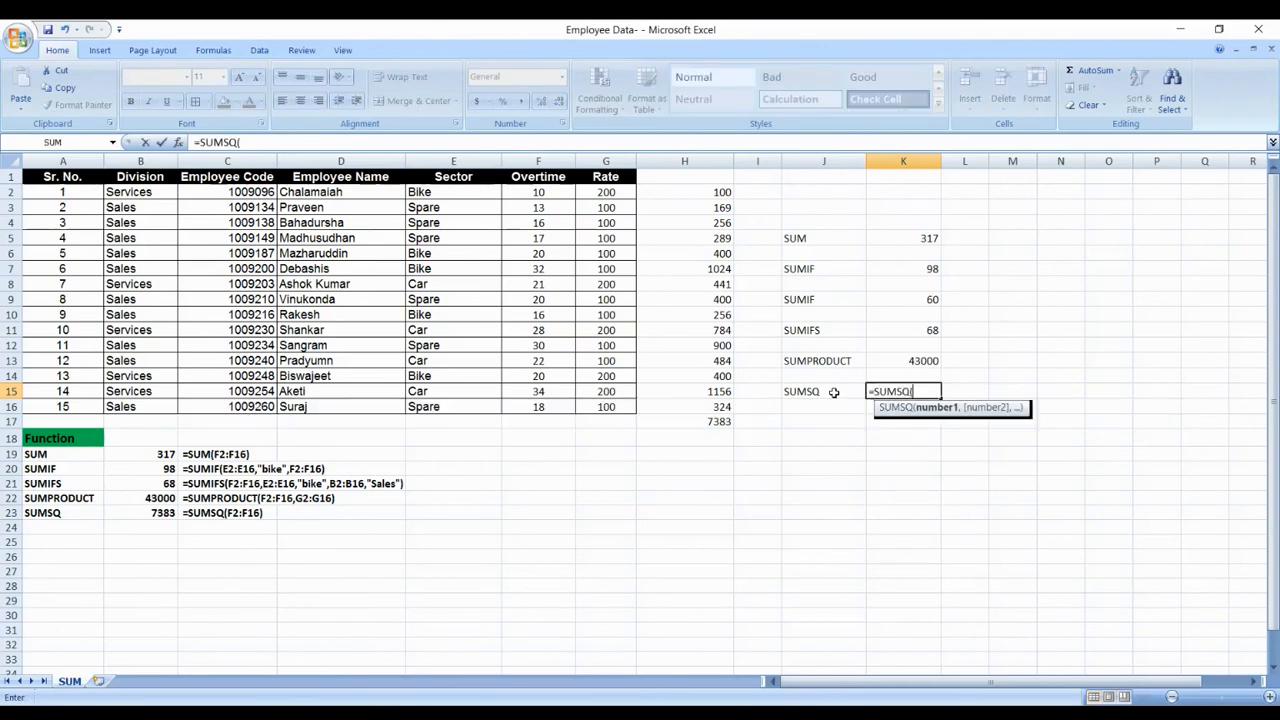
drag(519, 191, 528, 401)
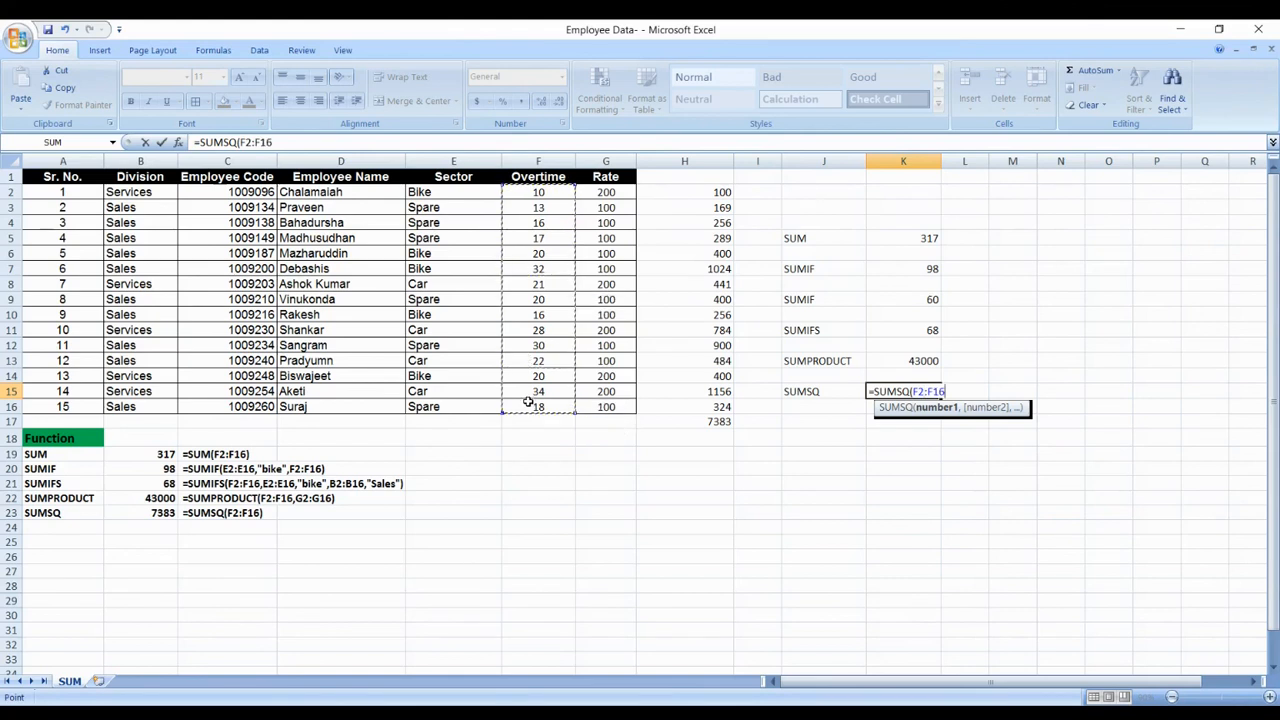
text())
key(Return)
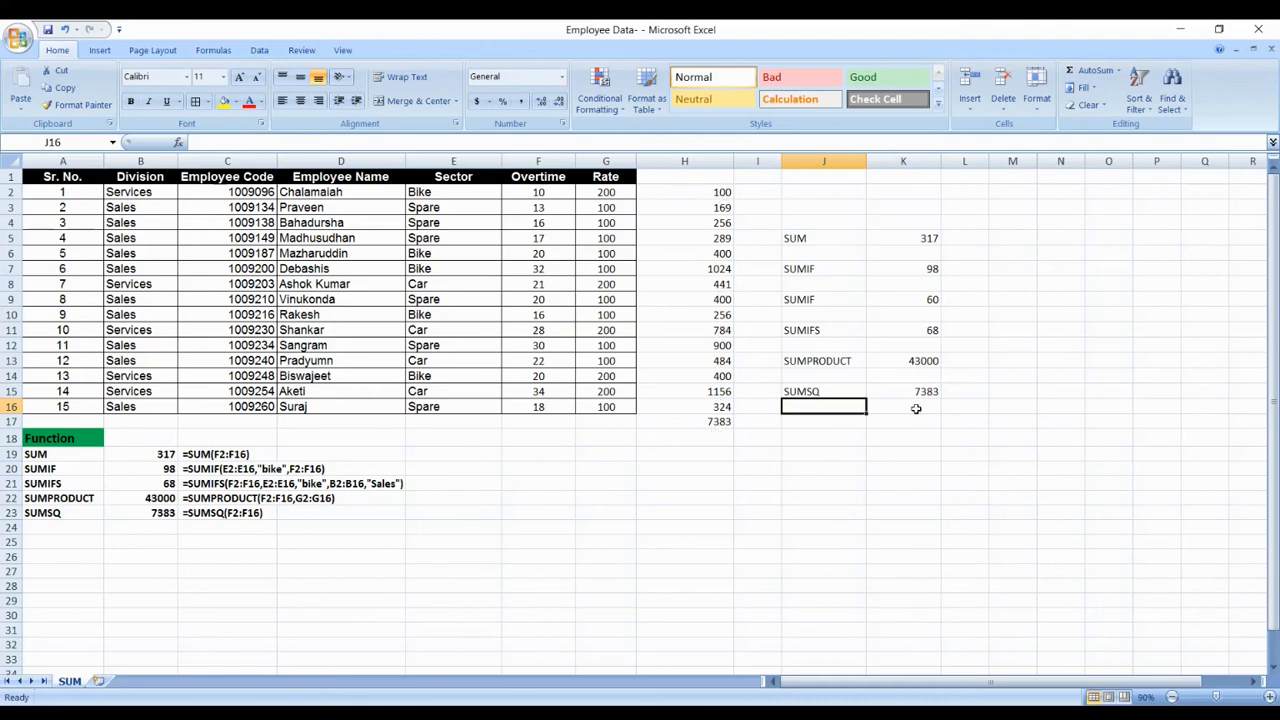
click(816, 392)
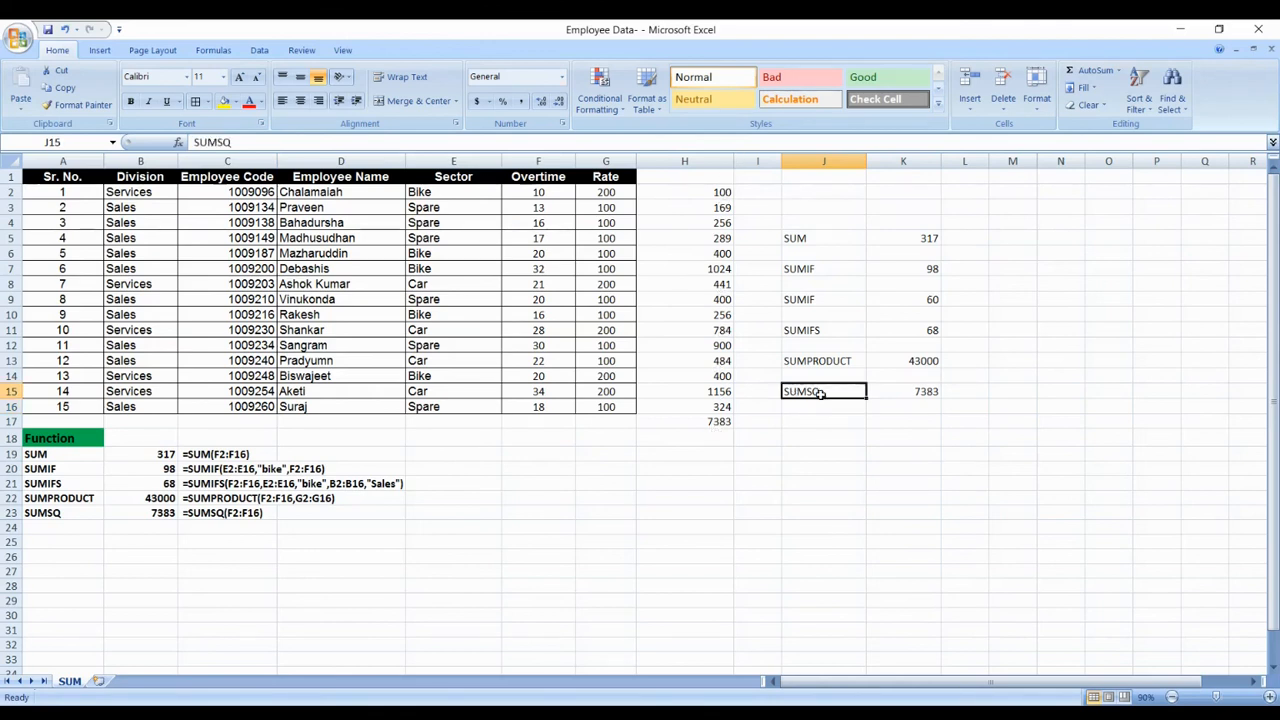
click(917, 394)
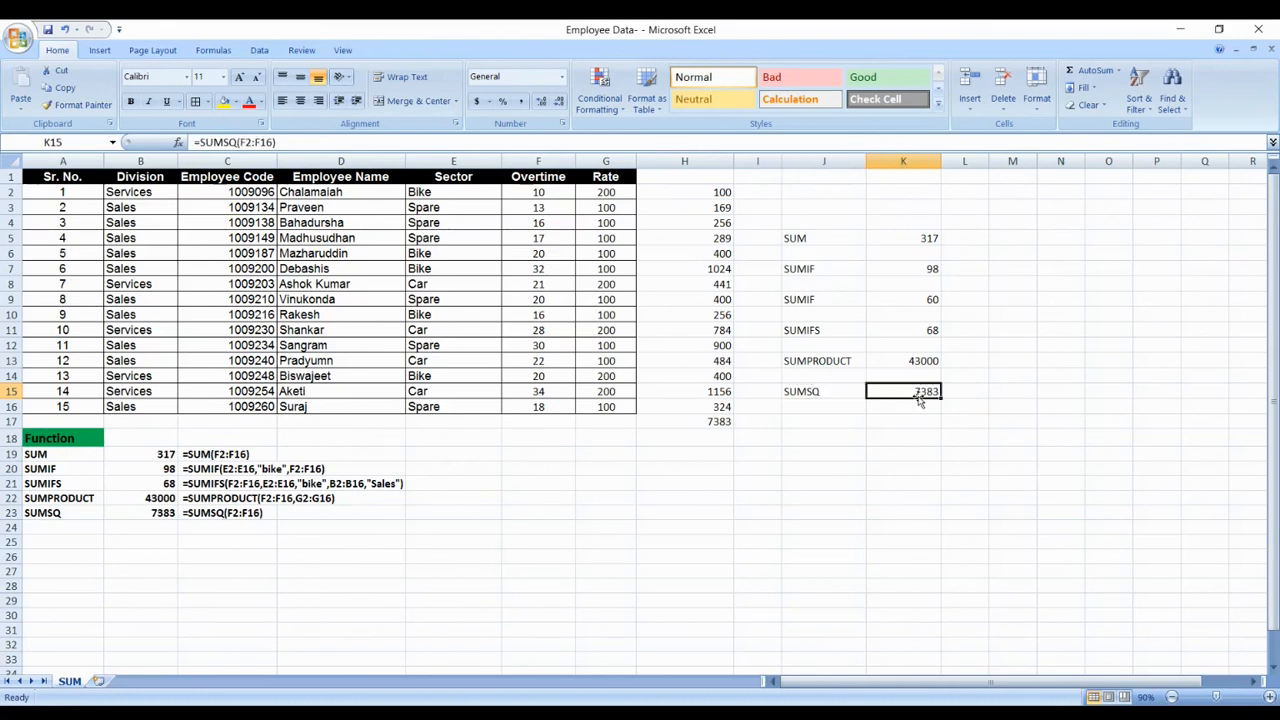